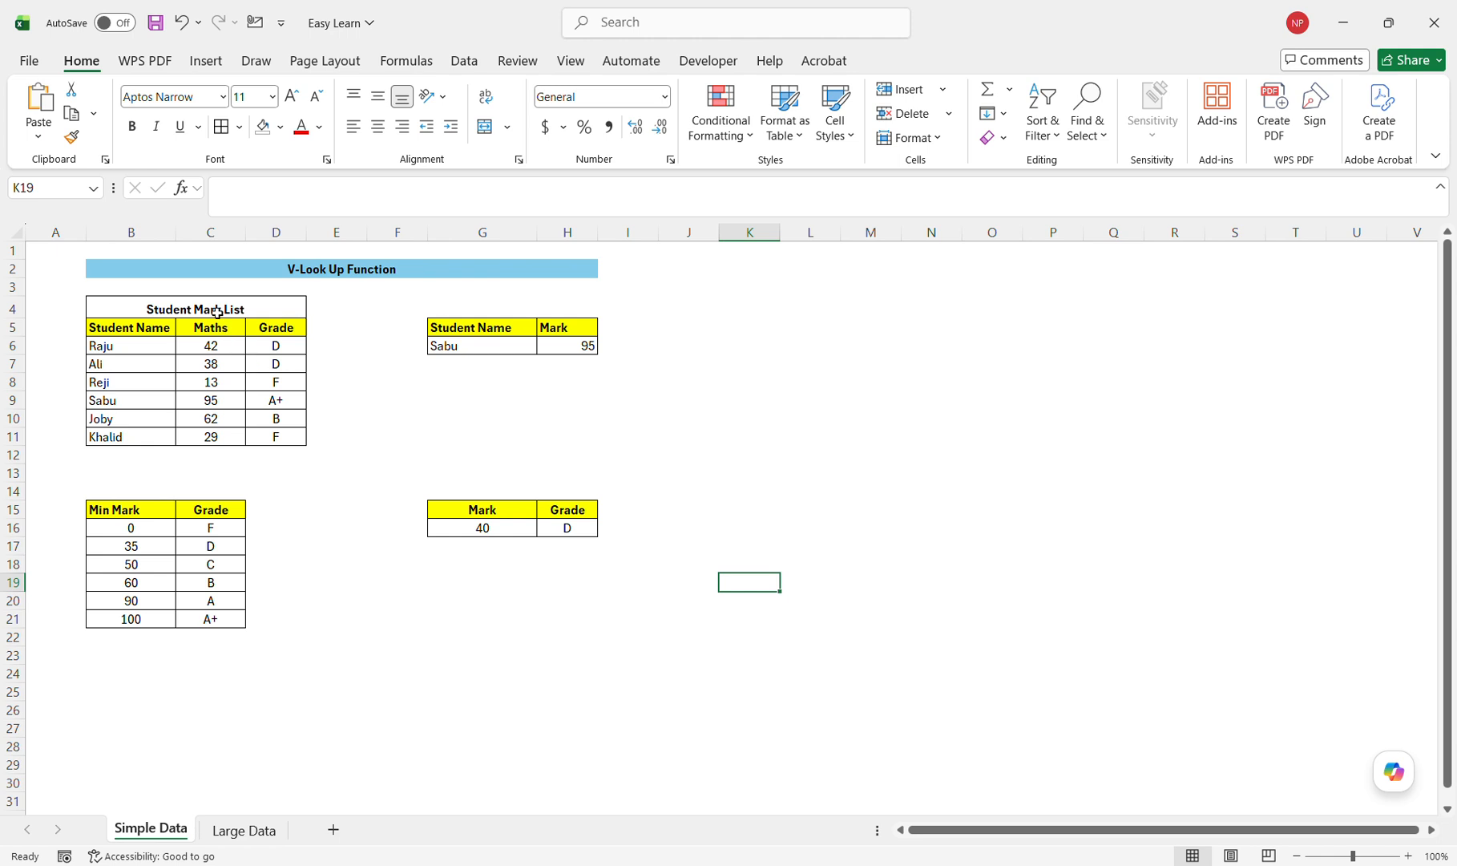
pyautogui.click(217, 311)
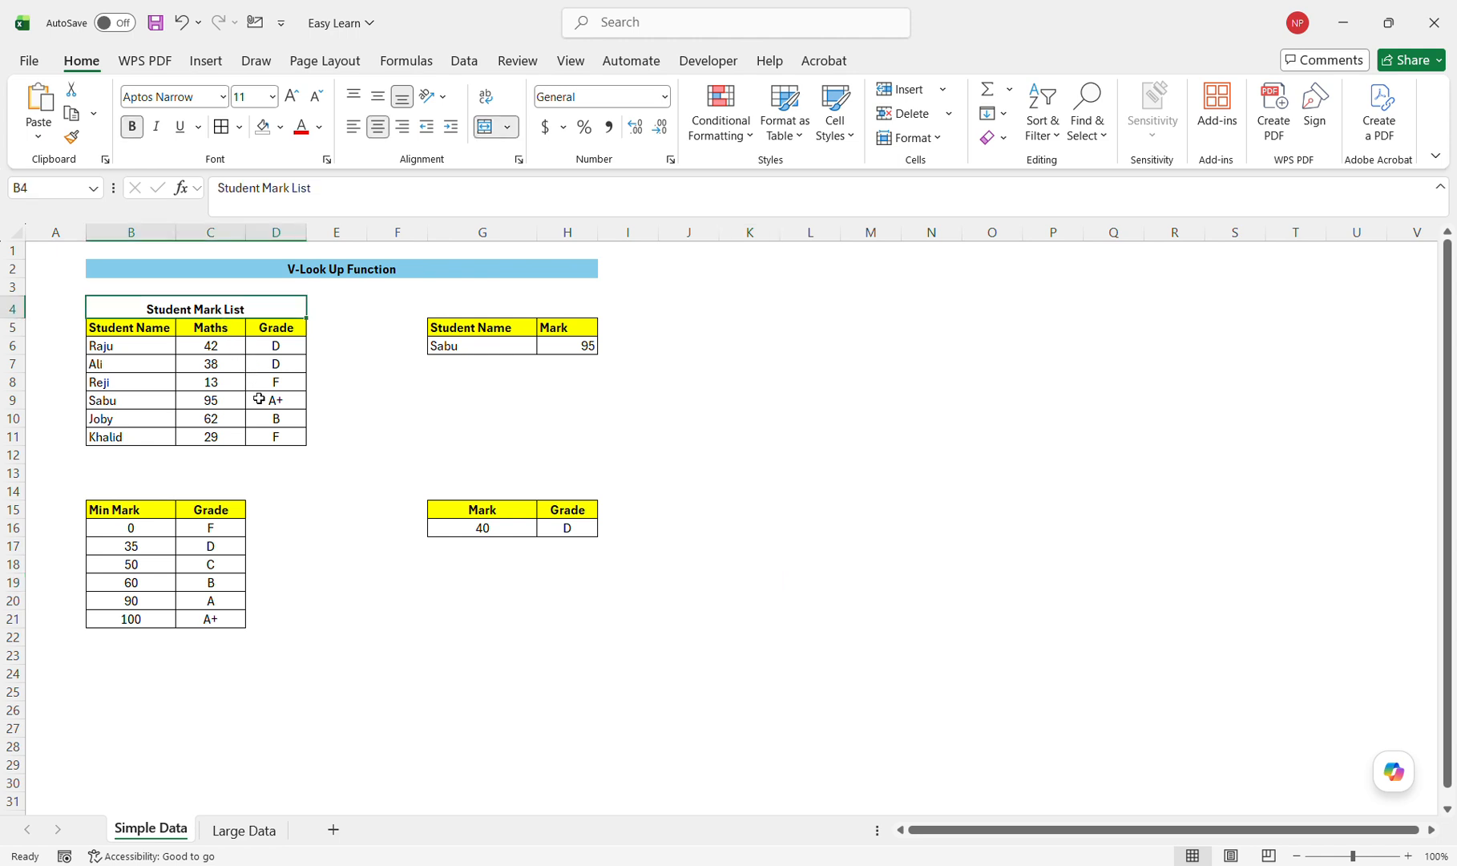
pyautogui.click(254, 401)
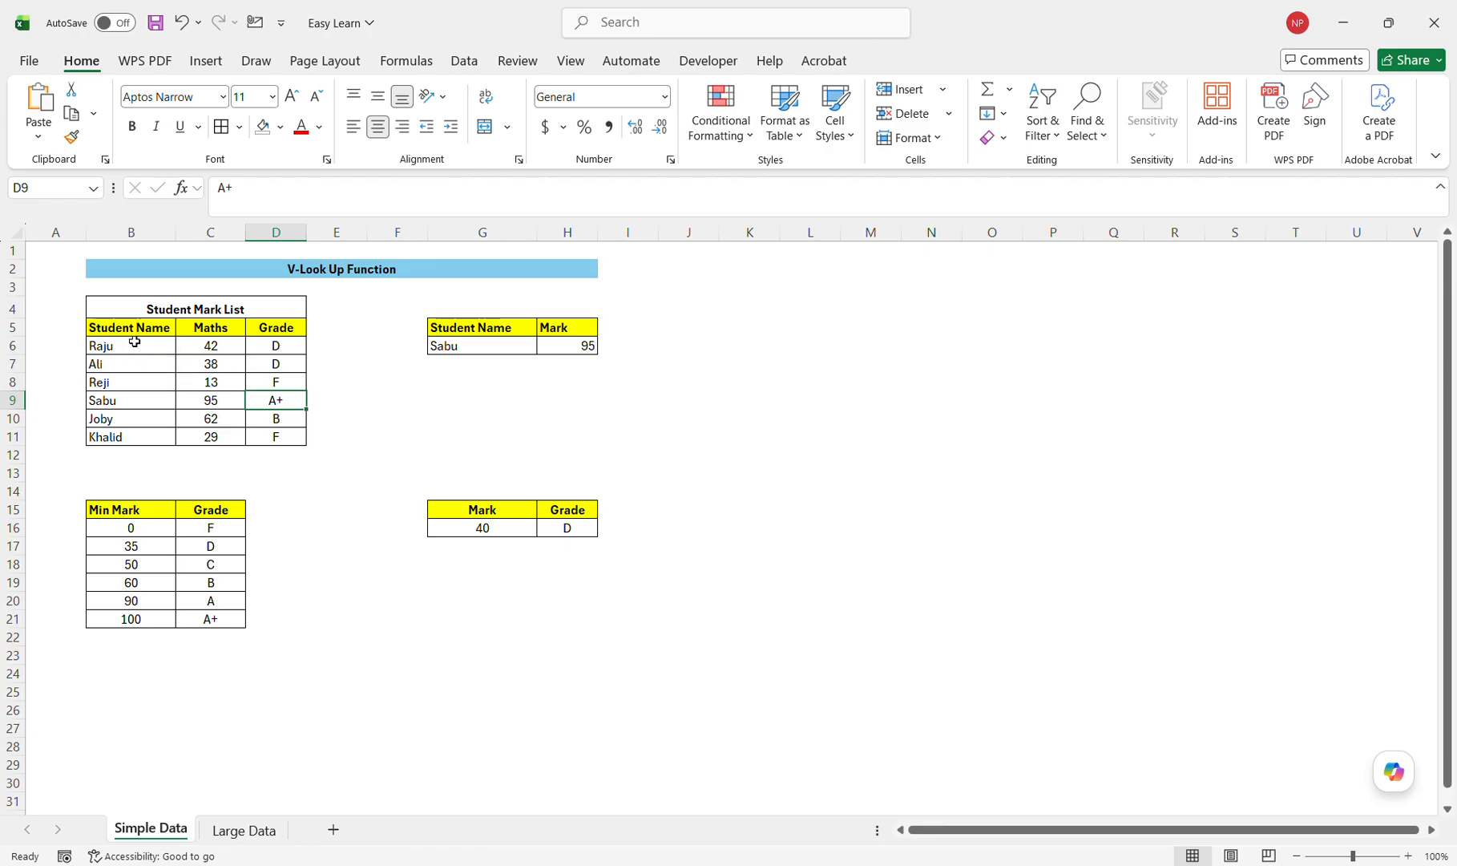
pyautogui.click(213, 335)
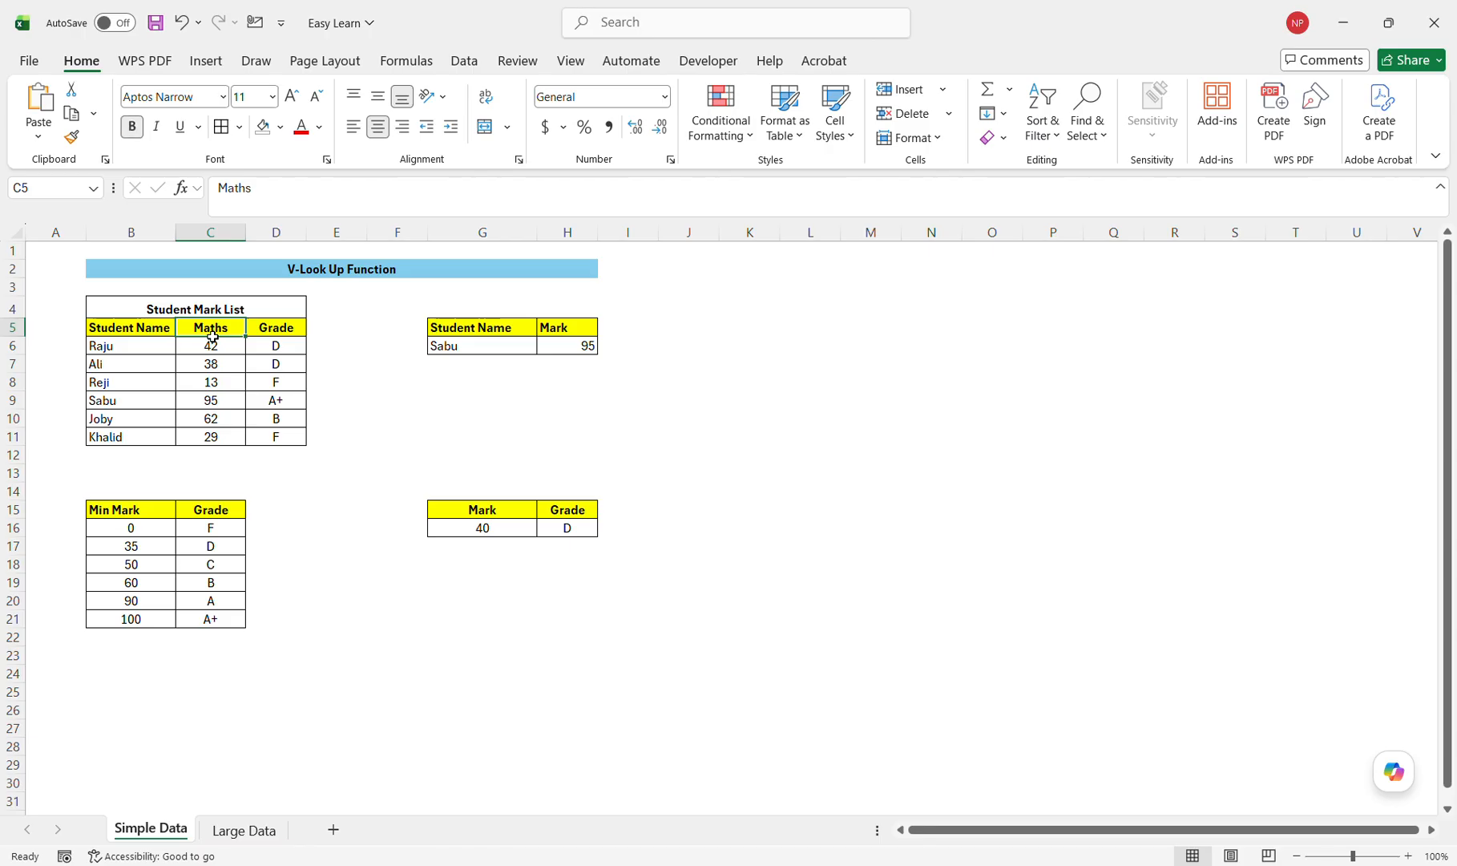
pyautogui.click(302, 335)
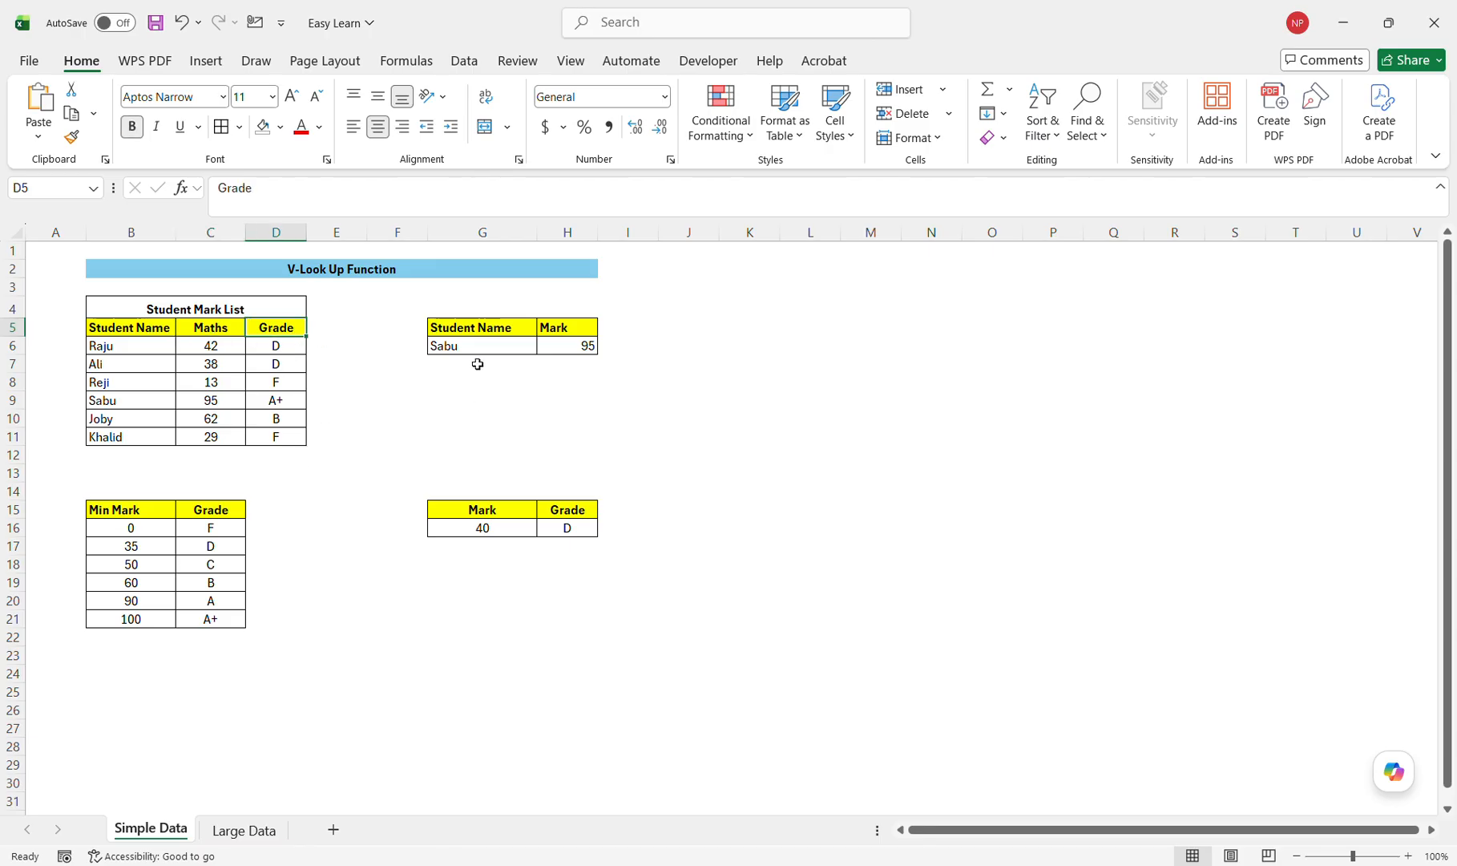
# - Clear the existing student name and mark from the lookup row, cells G6 and H6
pyautogui.moveTo(464, 347); pyautogui.dragTo(597, 367)
pyautogui.press('Delete')
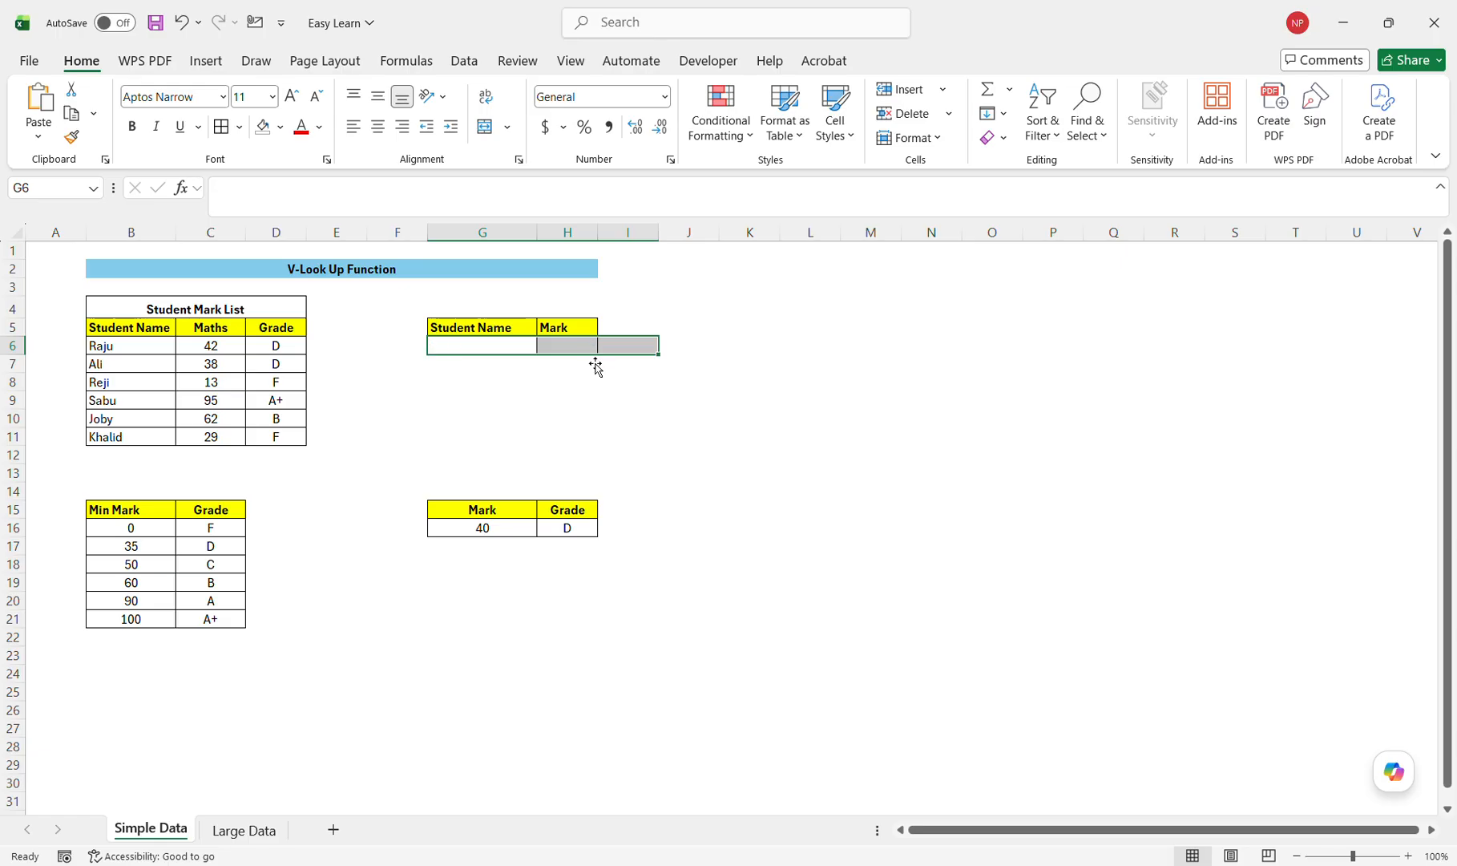
pyautogui.click(525, 413)
pyautogui.click(497, 351)
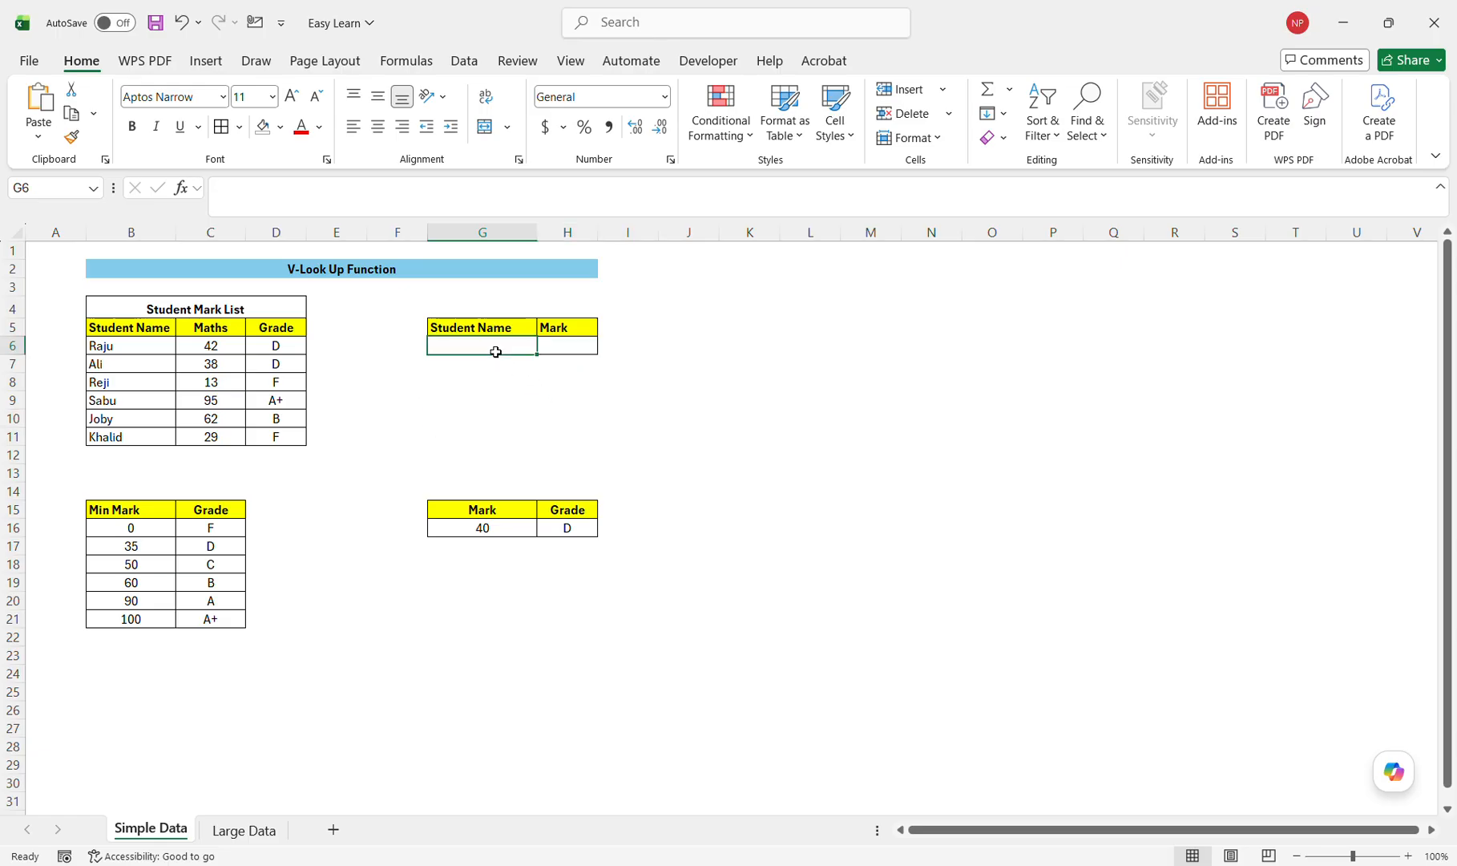
pyautogui.click(569, 351)
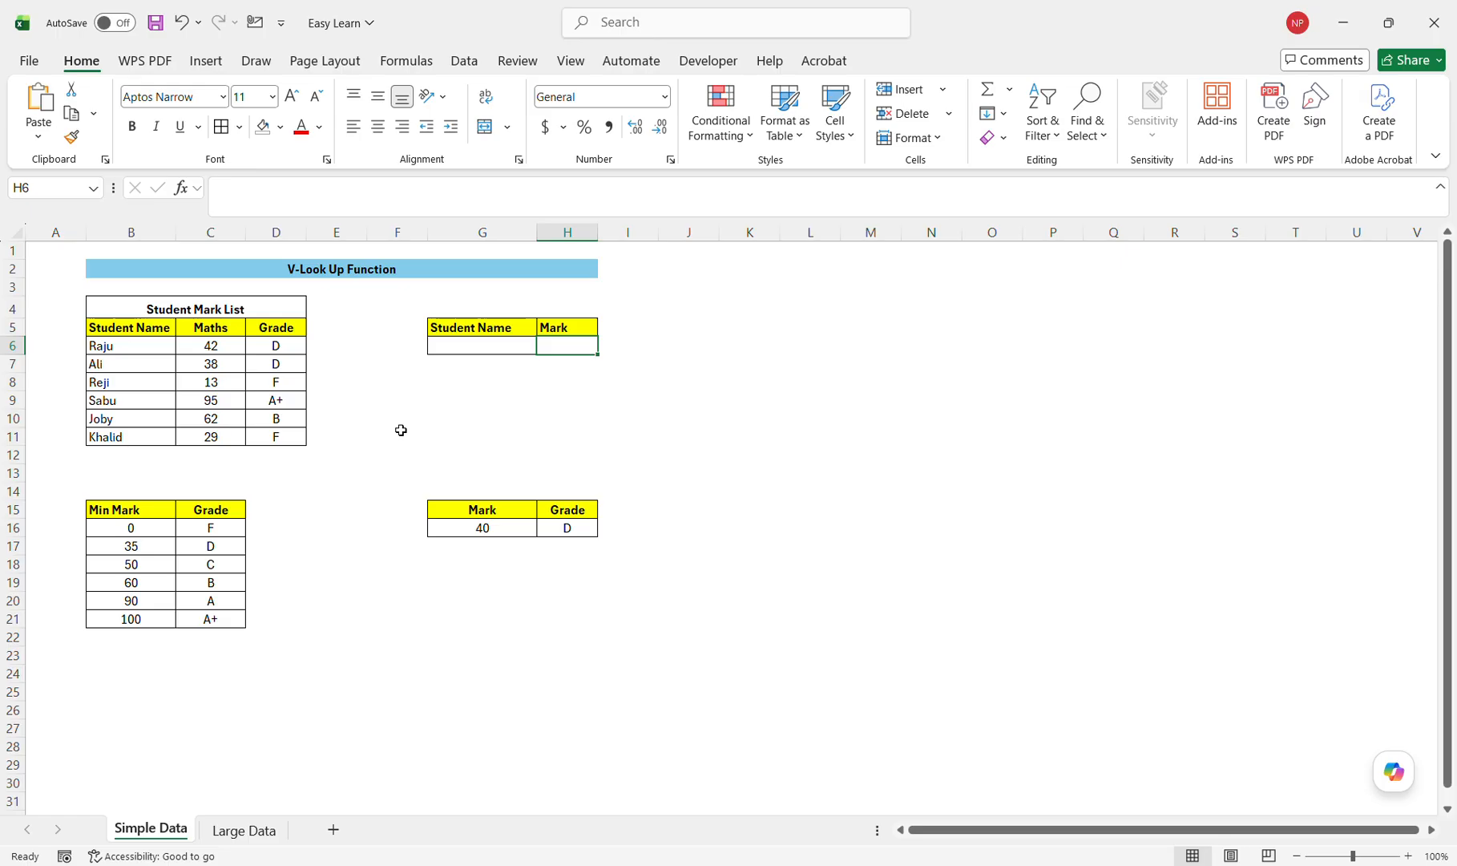
pyautogui.click(485, 350)
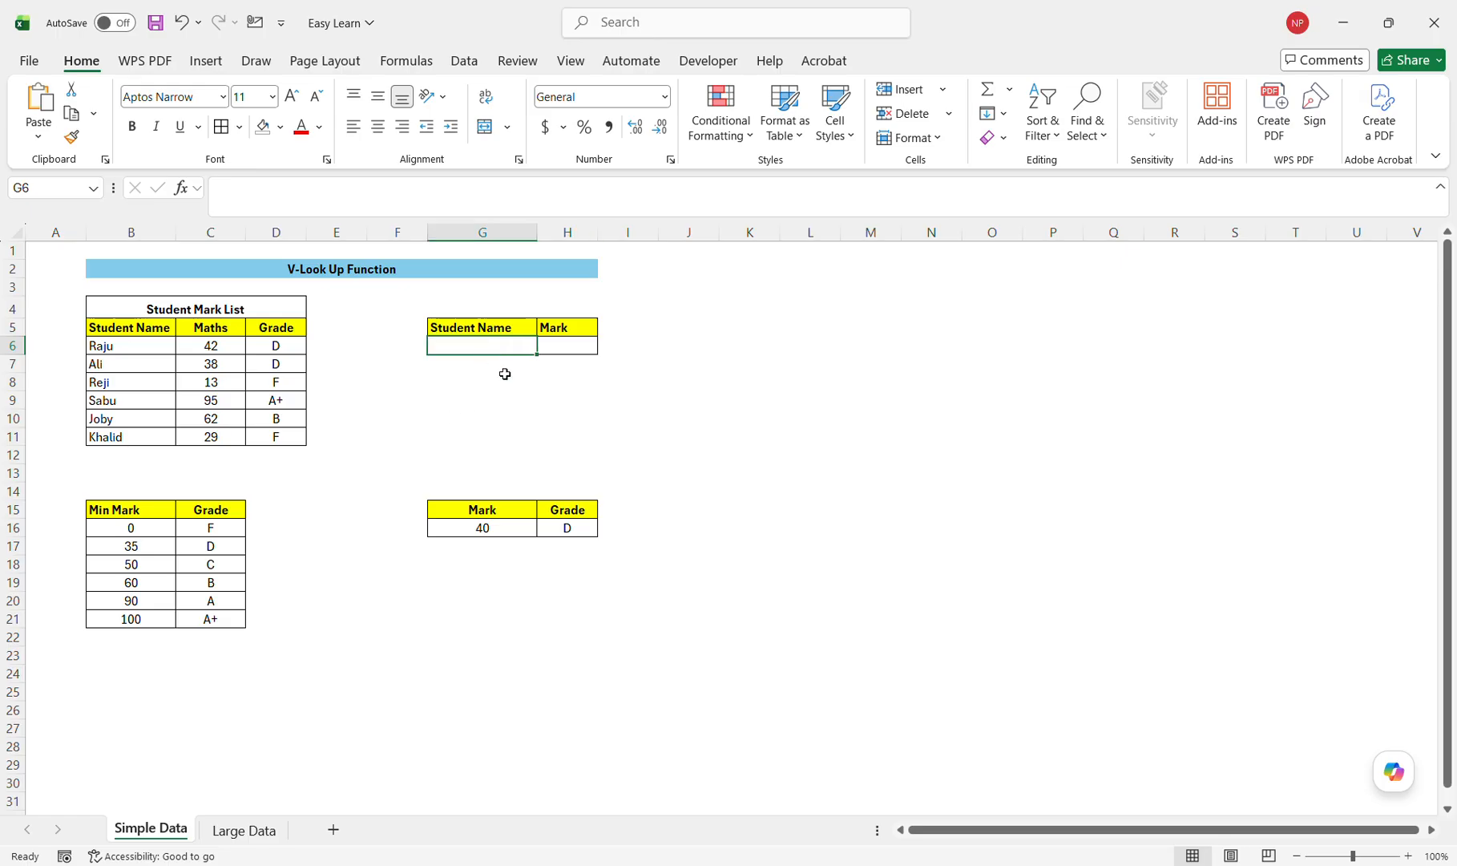
pyautogui.click(561, 350)
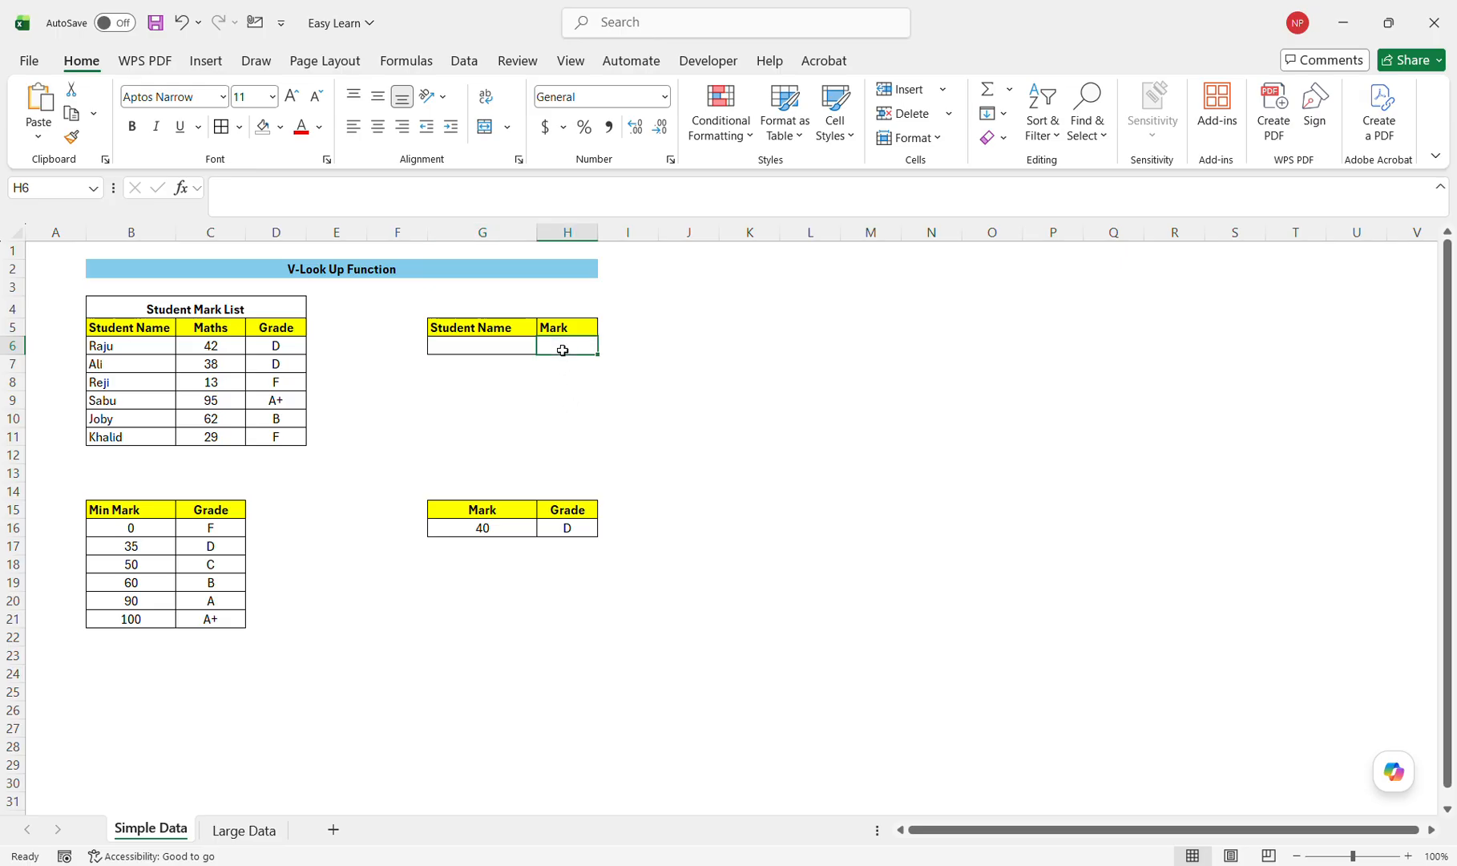
pyautogui.click(521, 352)
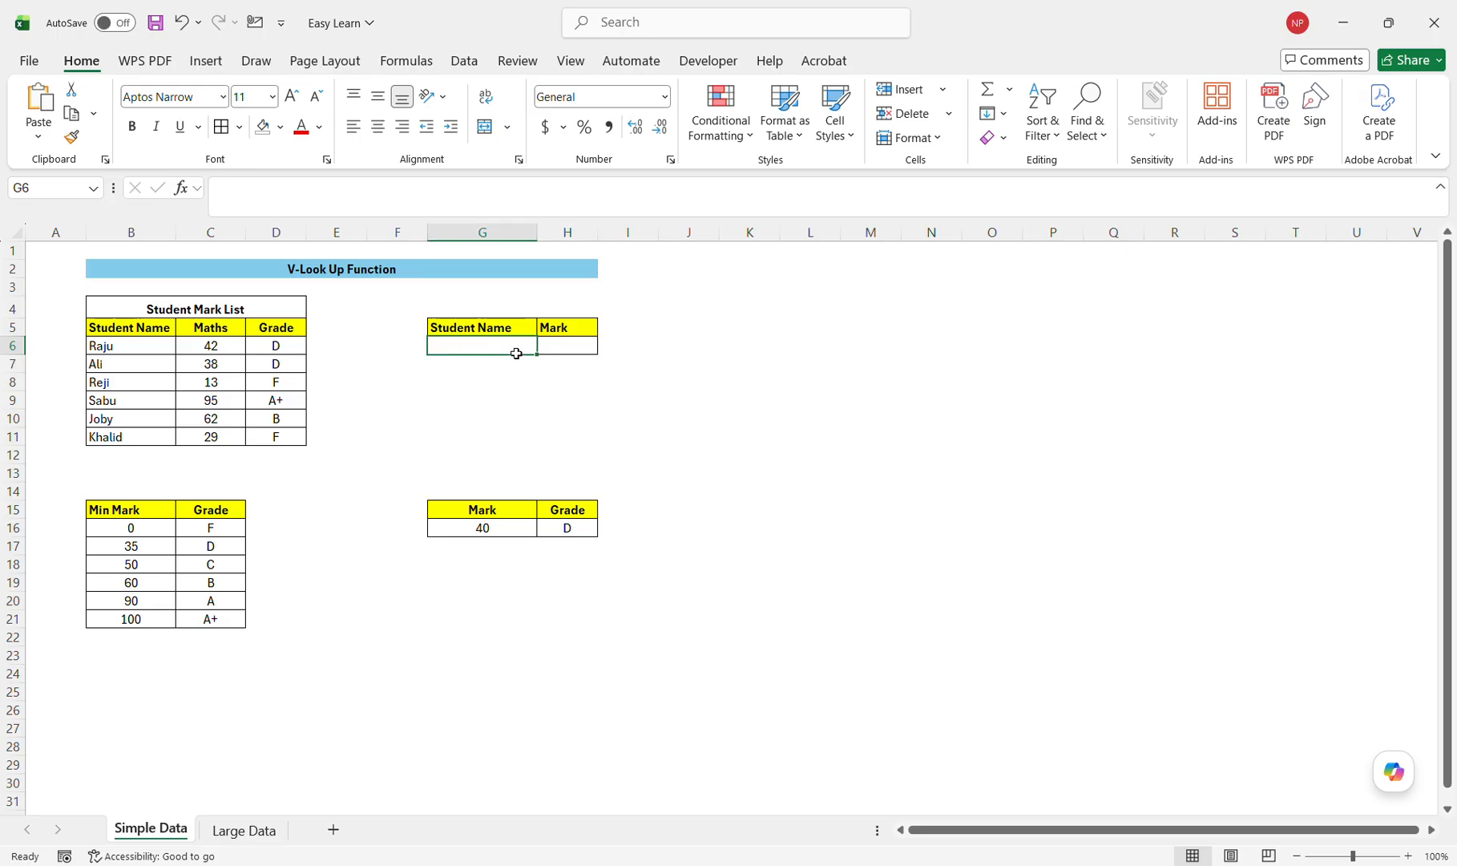
# - Enter the exact-match formula =VLOOKUP(G6,B5:D11,2,0) in cell H6 to return the student's mark
pyautogui.click(576, 351)
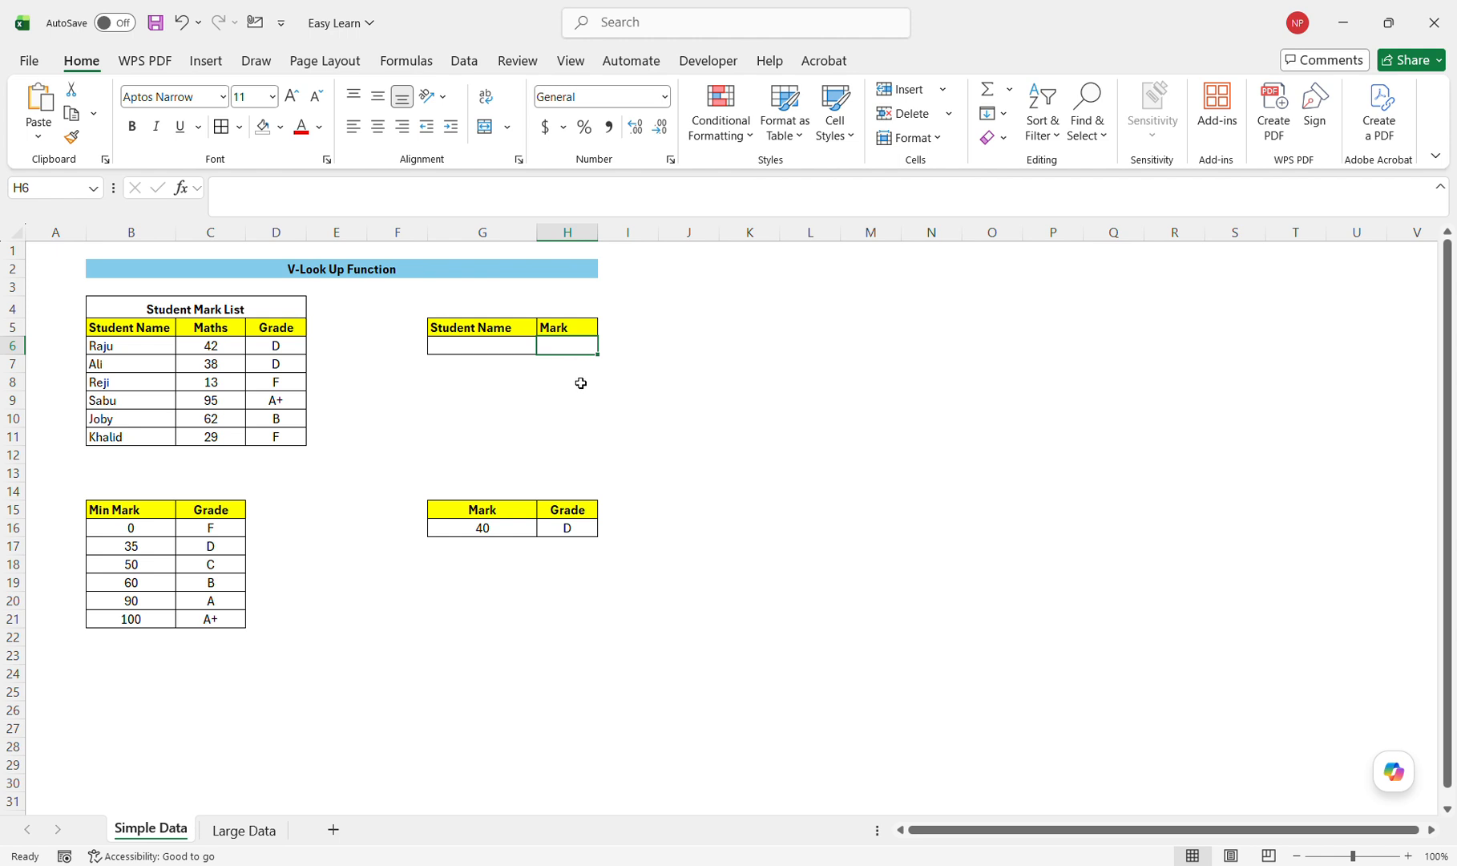
pyautogui.write('=v')
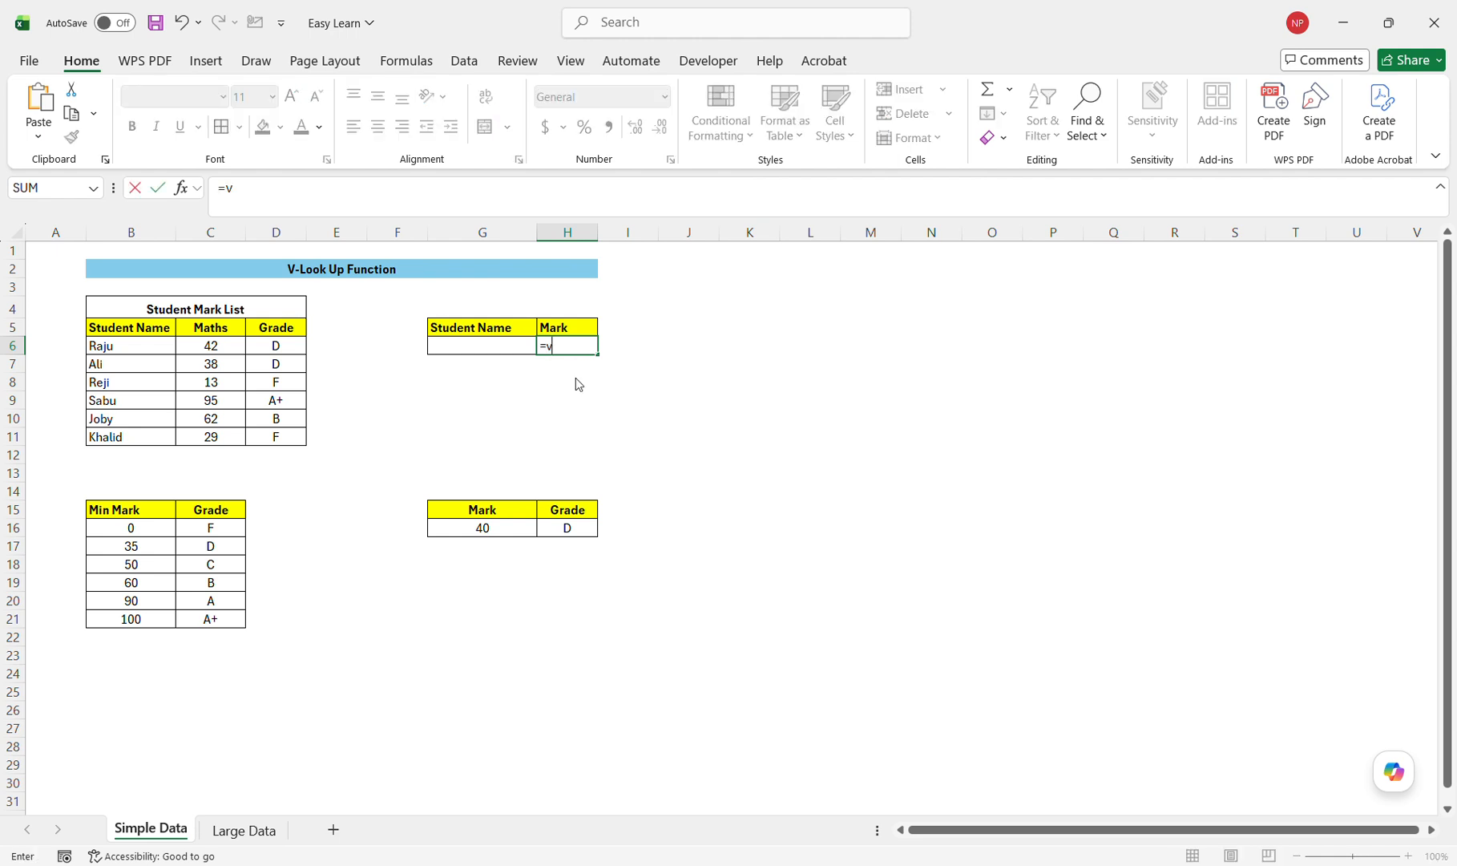
pyautogui.write('lookup(')
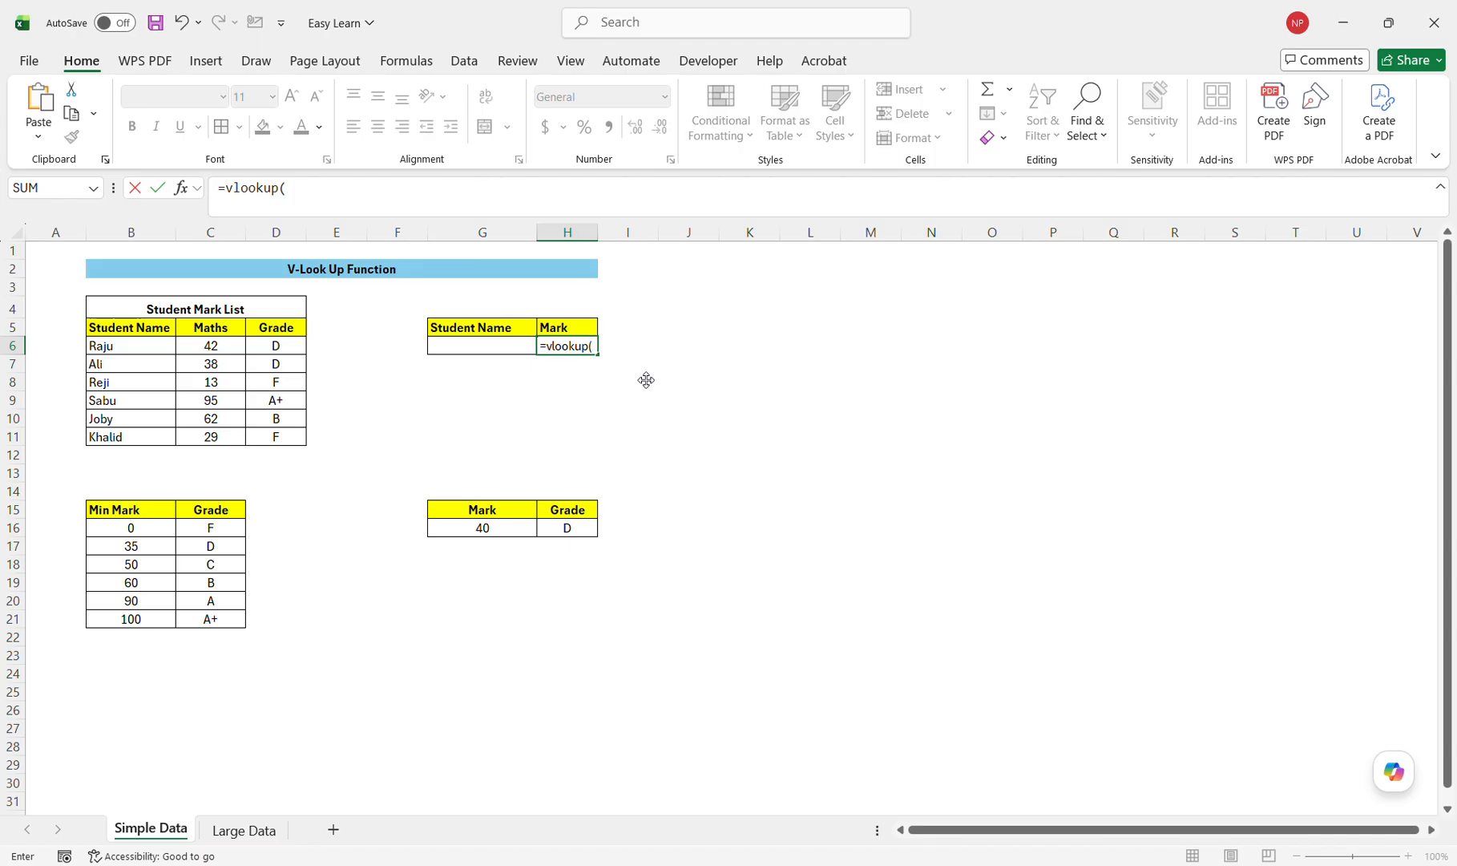
pyautogui.click(489, 350)
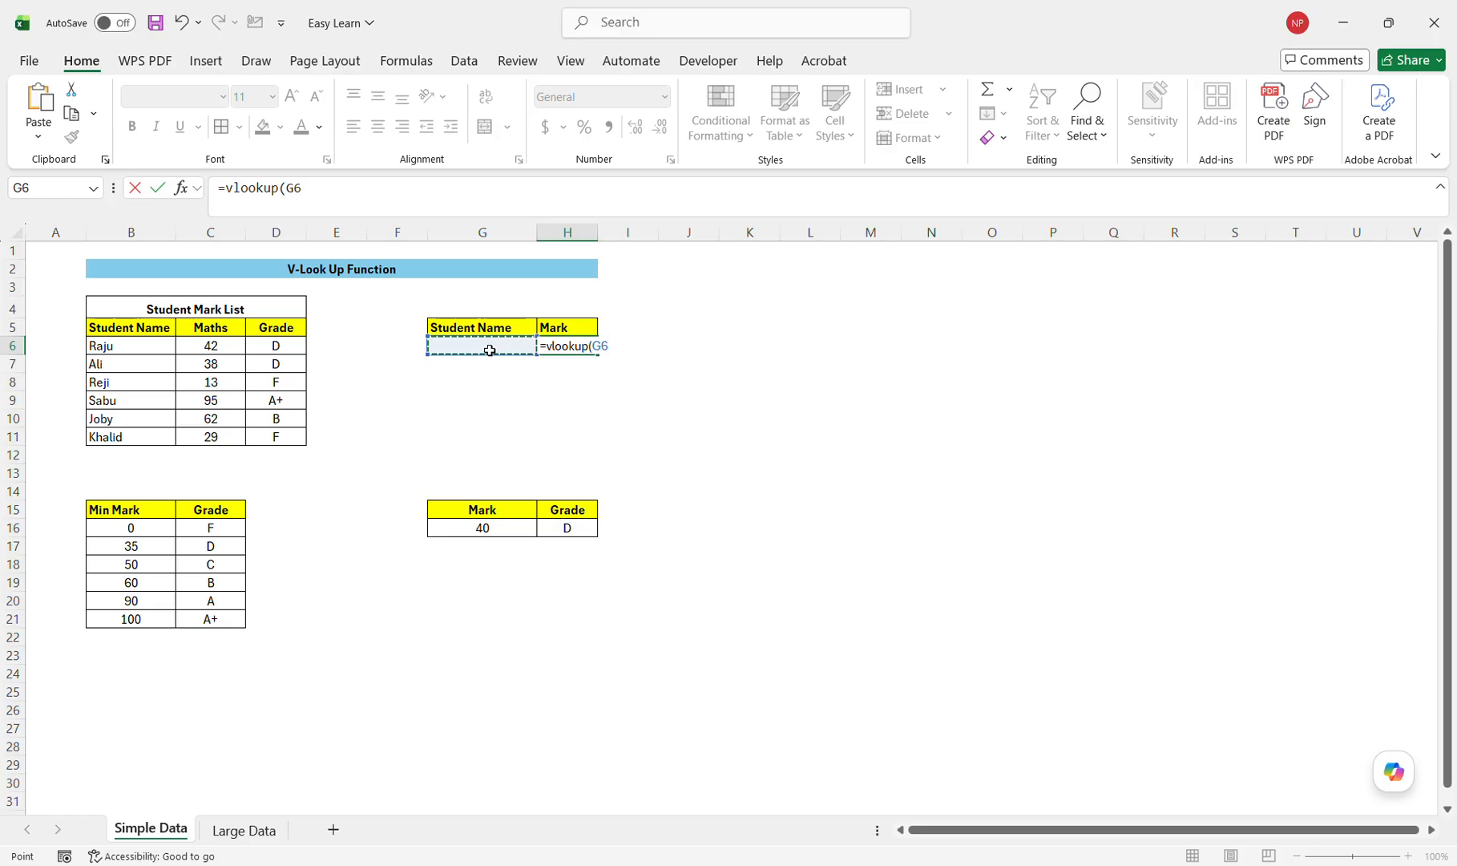
pyautogui.write(',')
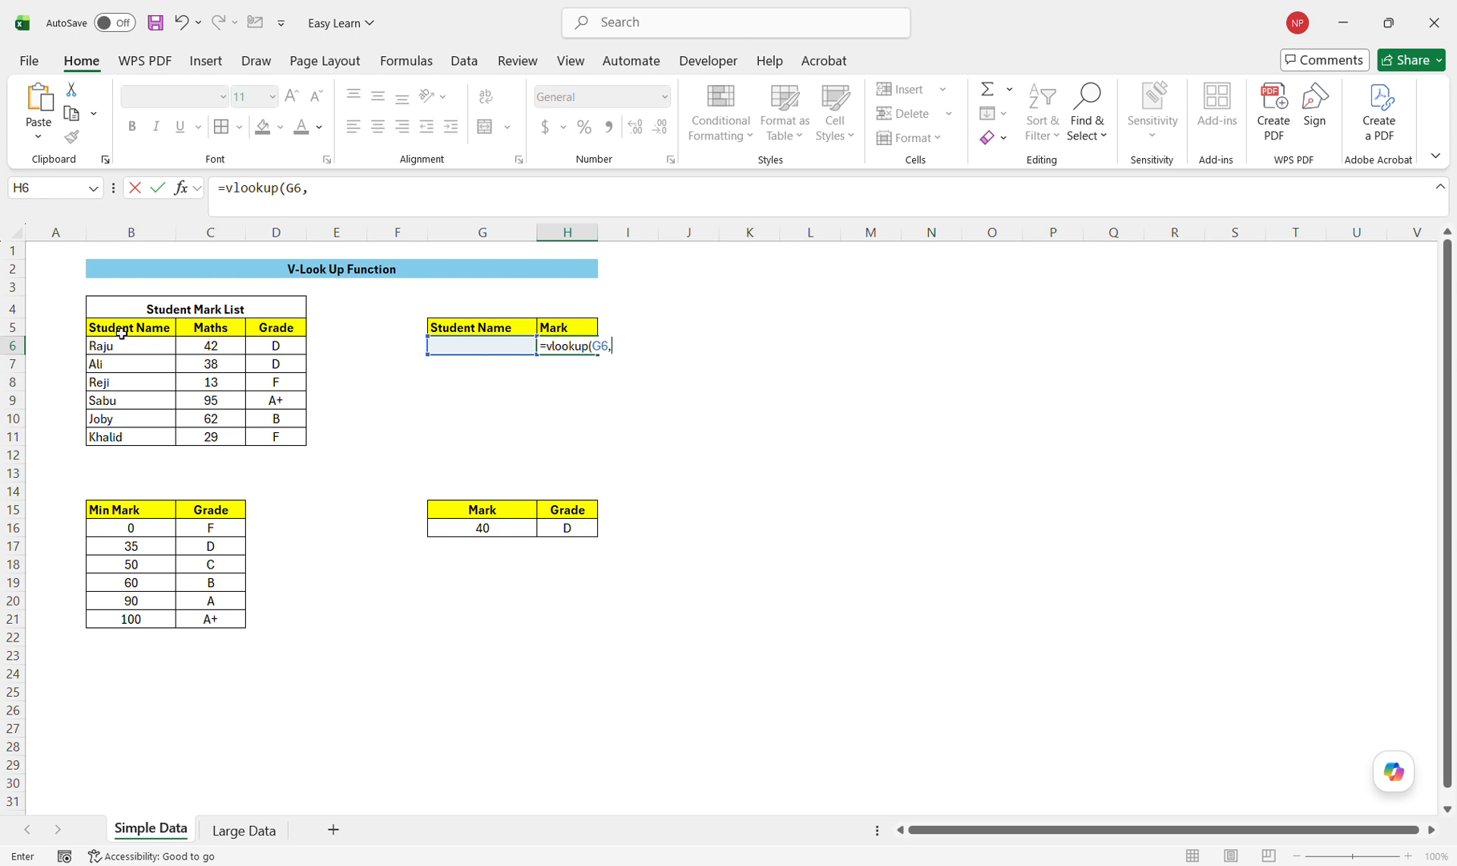
pyautogui.moveTo(121, 332); pyautogui.dragTo(276, 445)
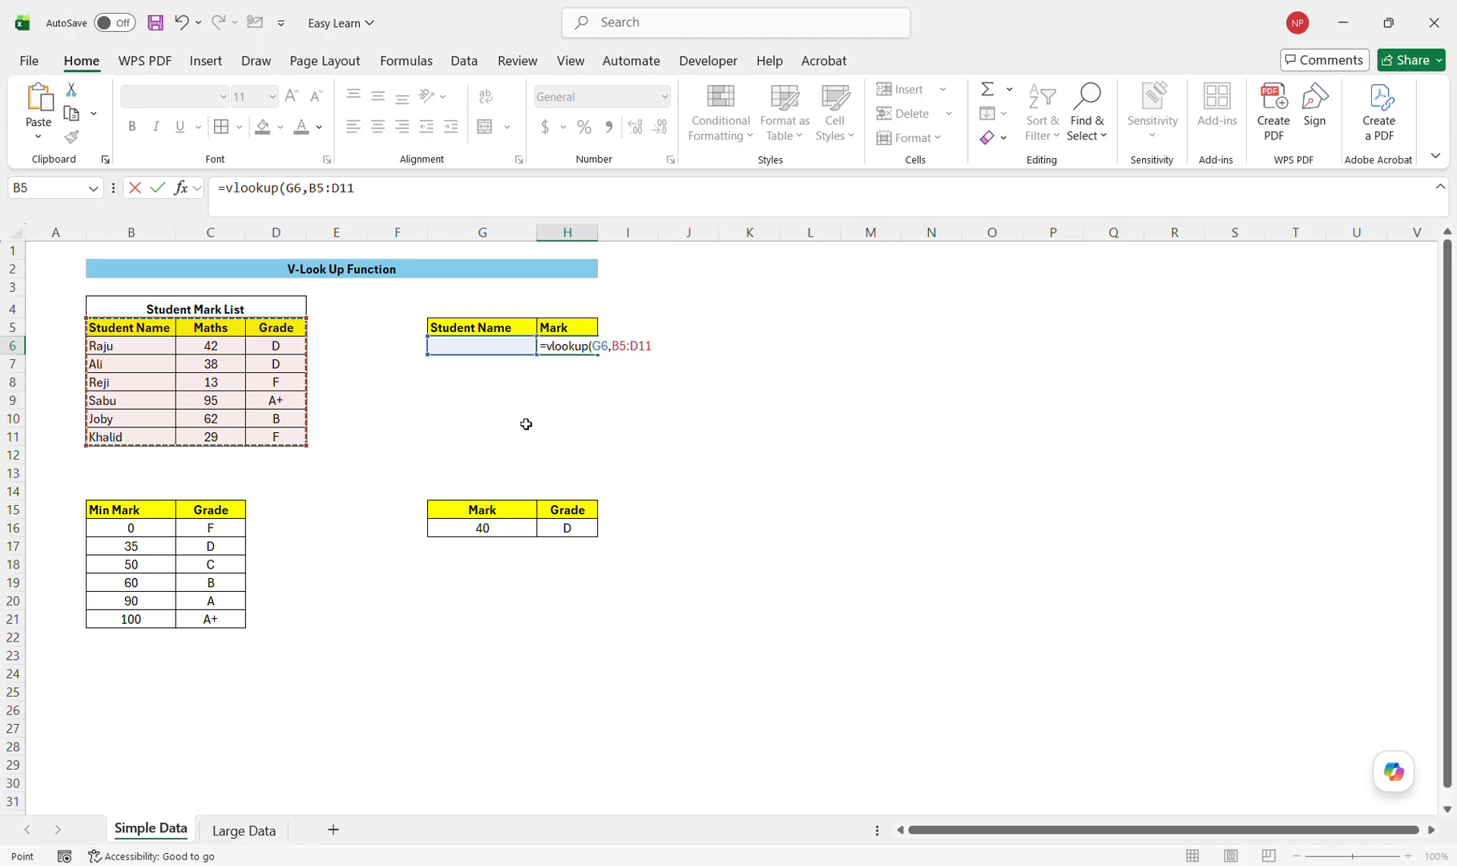
pyautogui.write(',')
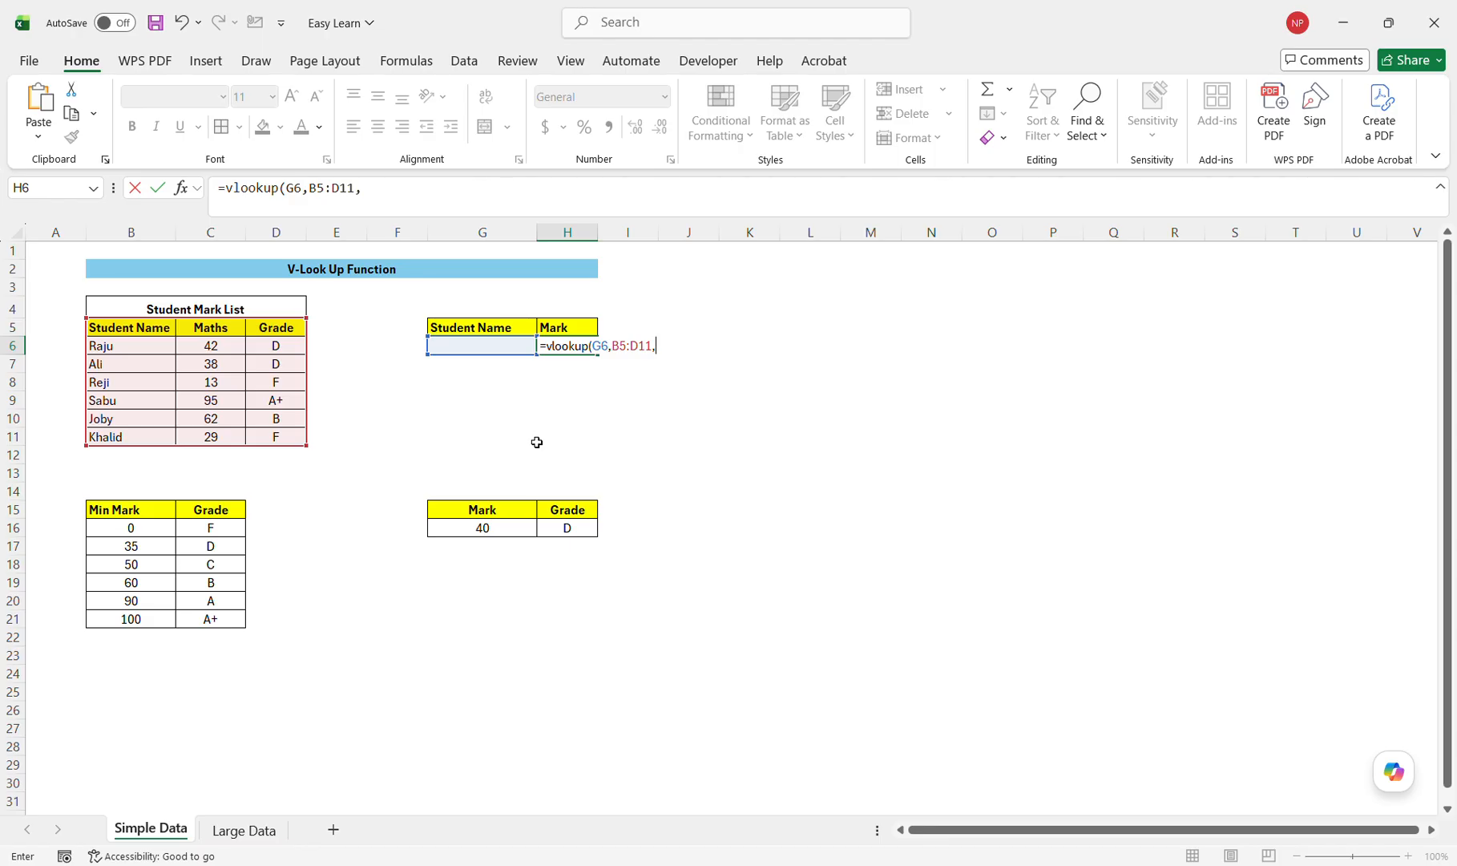
pyautogui.write('2')
pyautogui.write('0)')
pyautogui.press('Return')
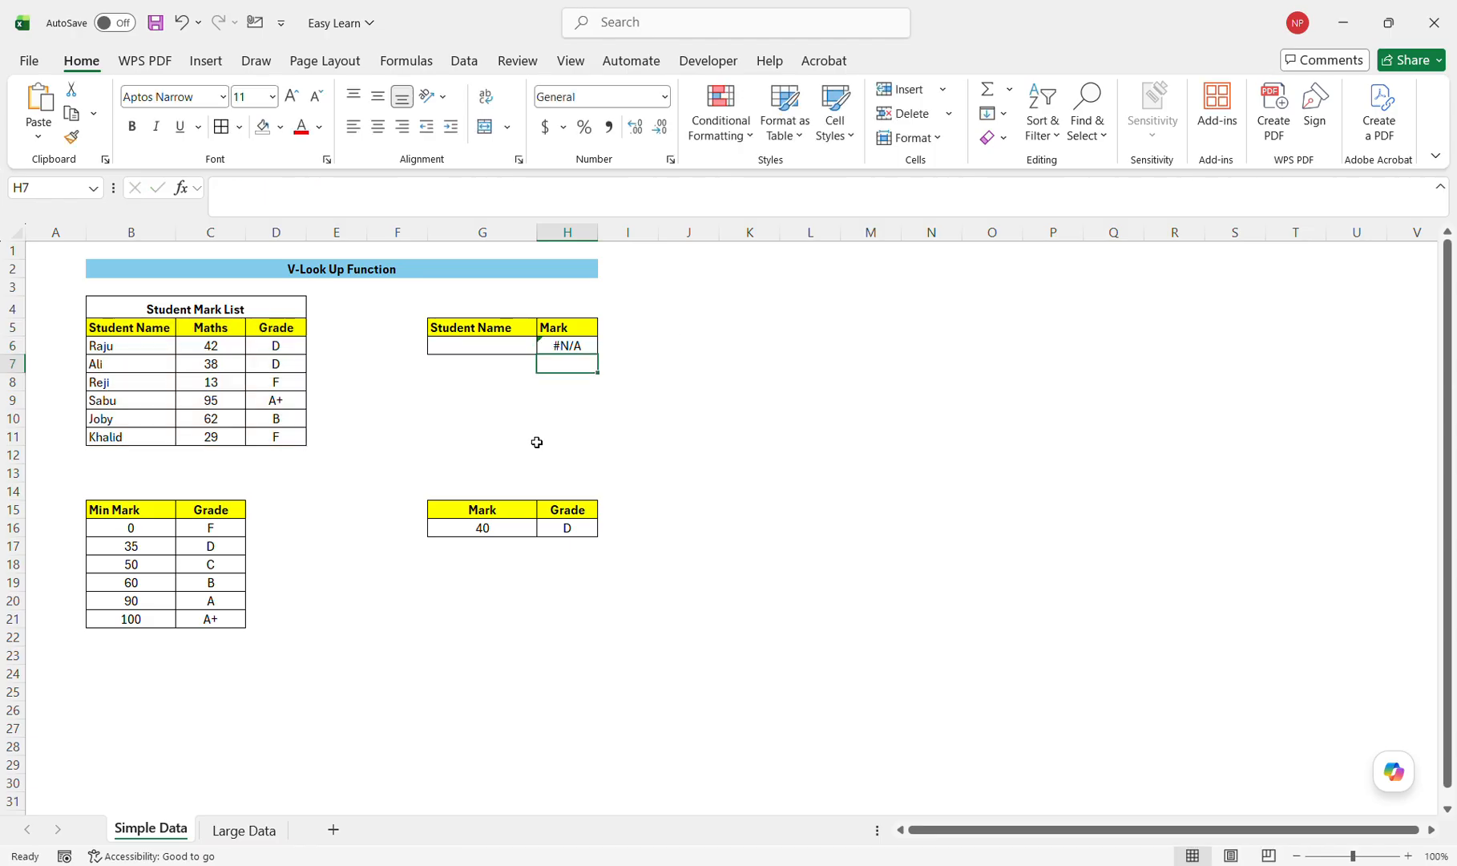
# - Test the lookup by entering the student name listed in B10 into cell G6
pyautogui.click(497, 351)
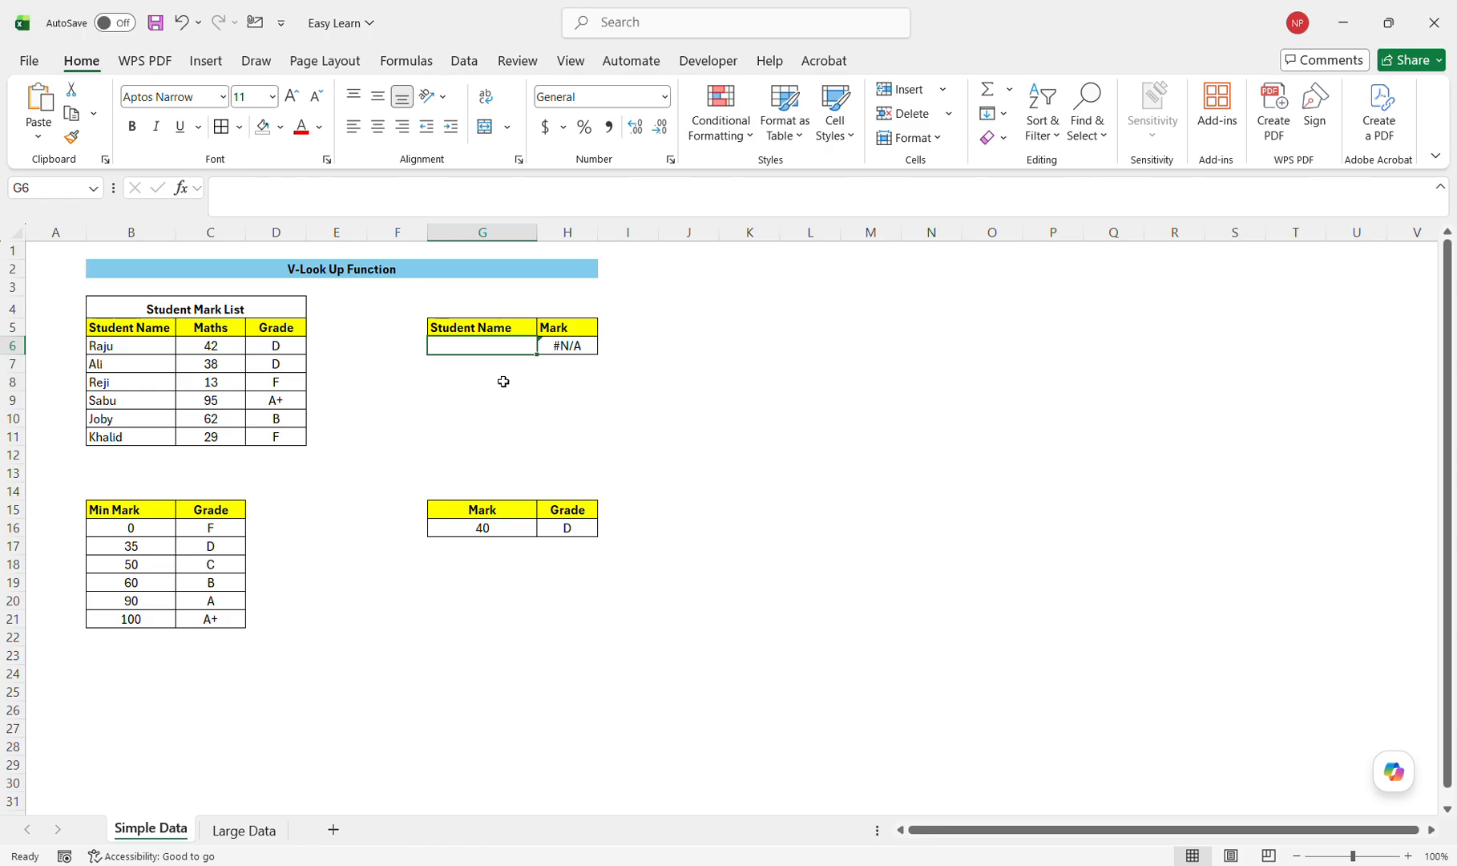
pyautogui.write('Joby')
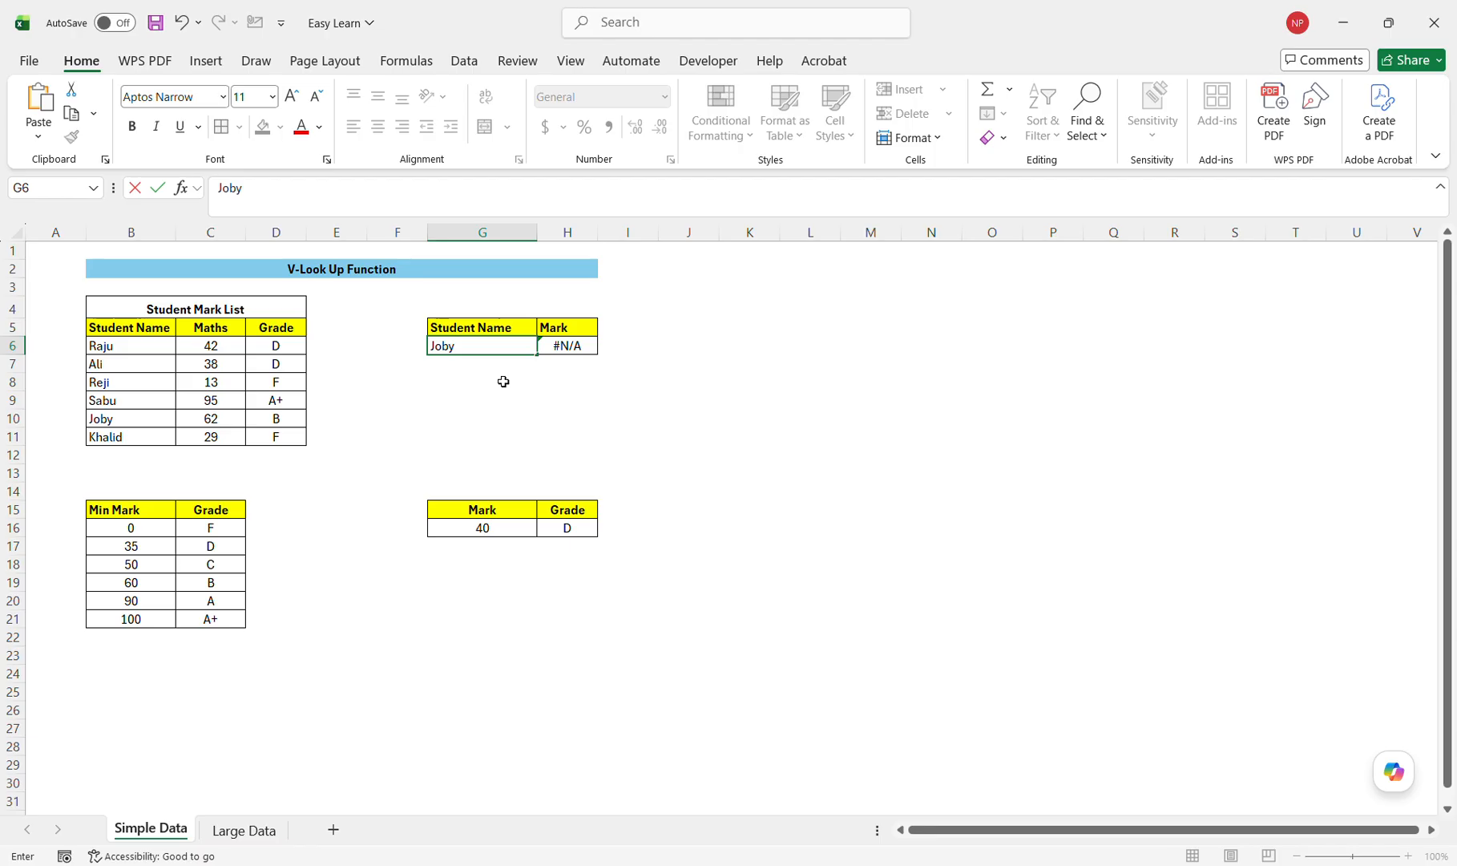
pyautogui.press('Return')
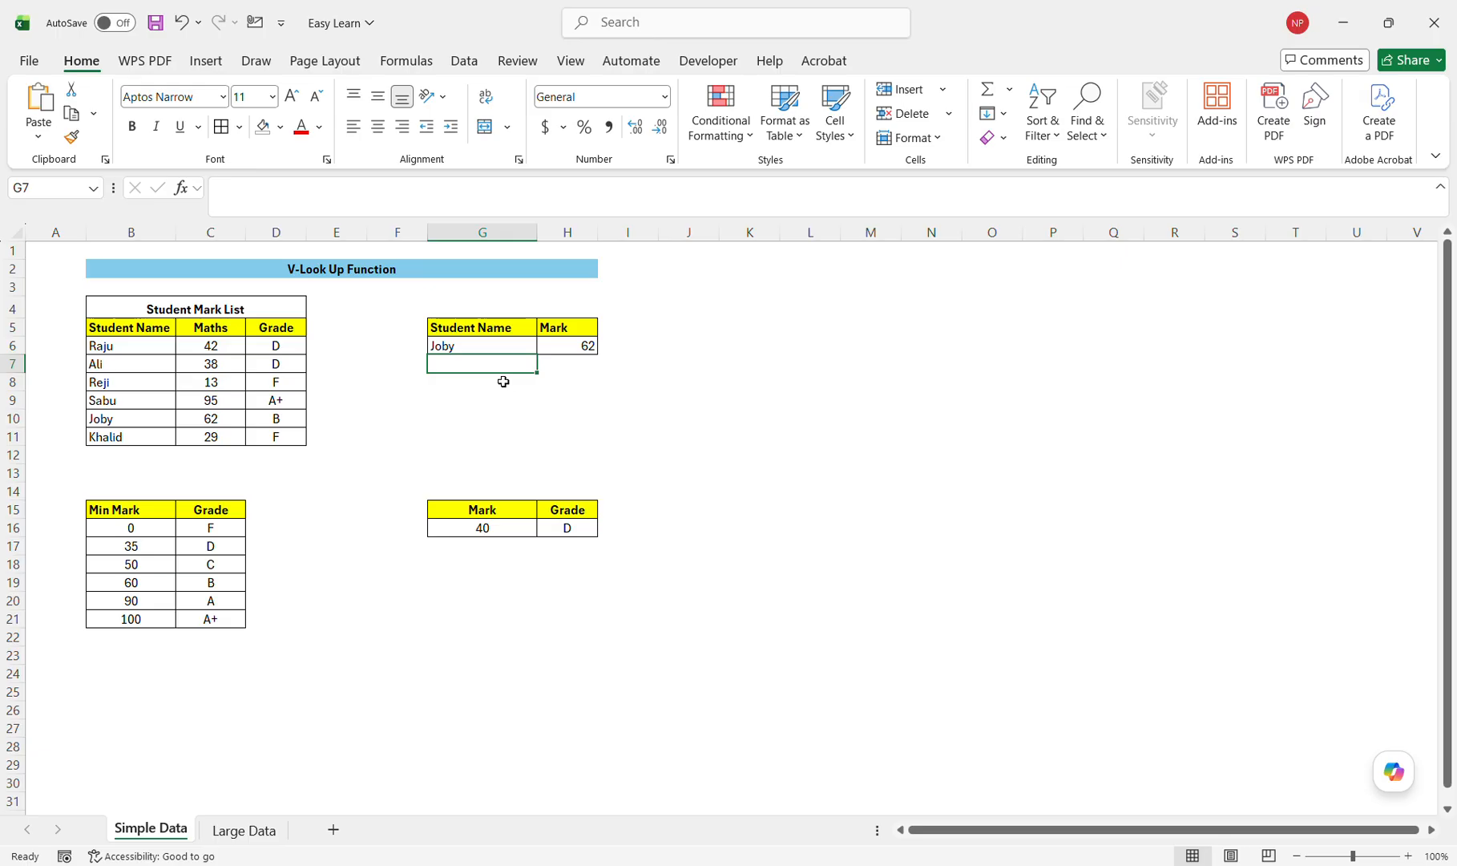
# - Replace the lookup name in G6 with the student name listed in B7 and check the formula in H6
pyautogui.click(496, 350)
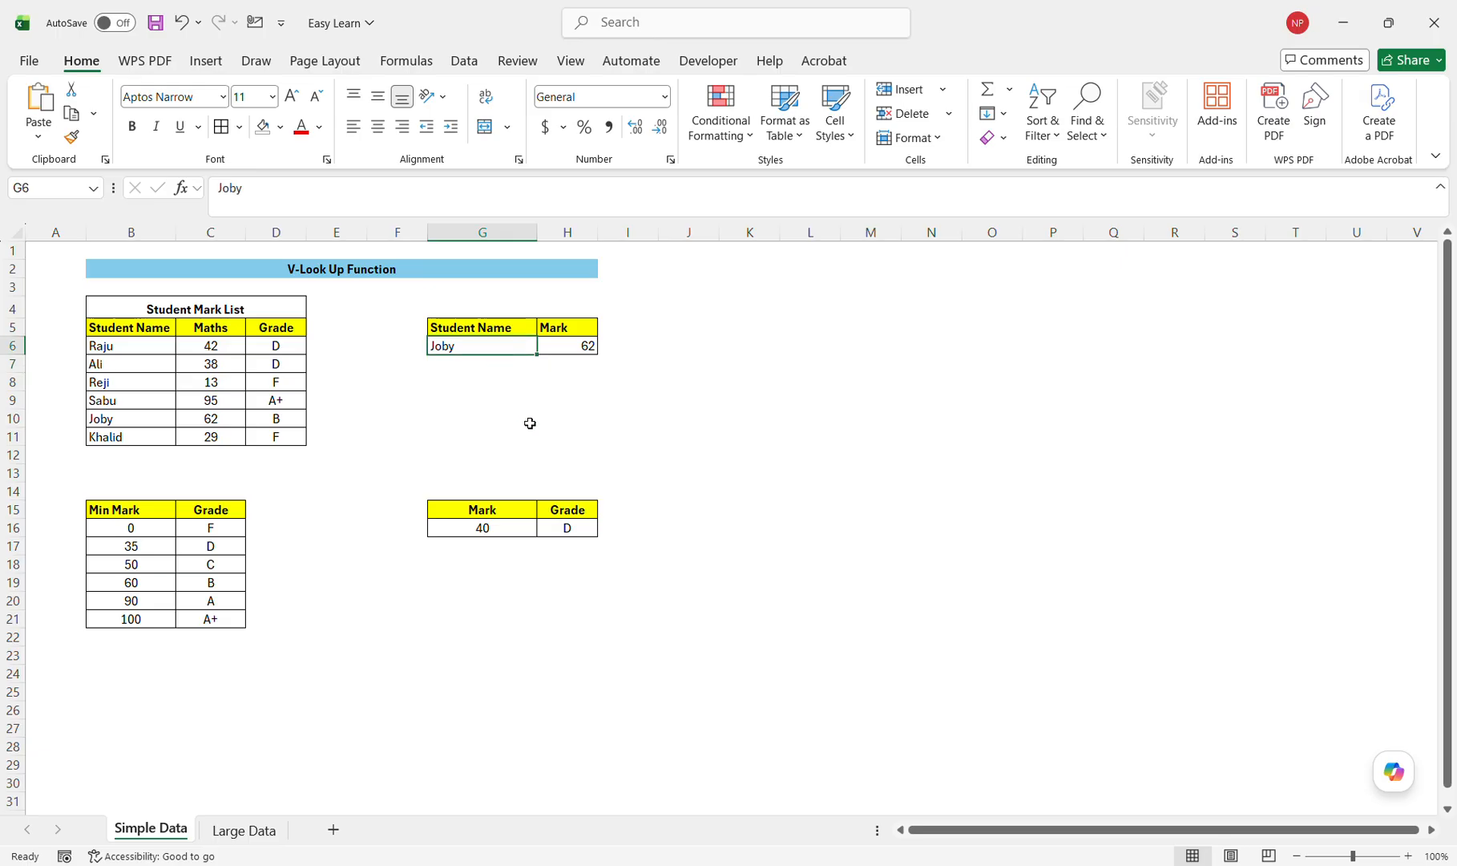
pyautogui.write('Ali')
pyautogui.press('Return')
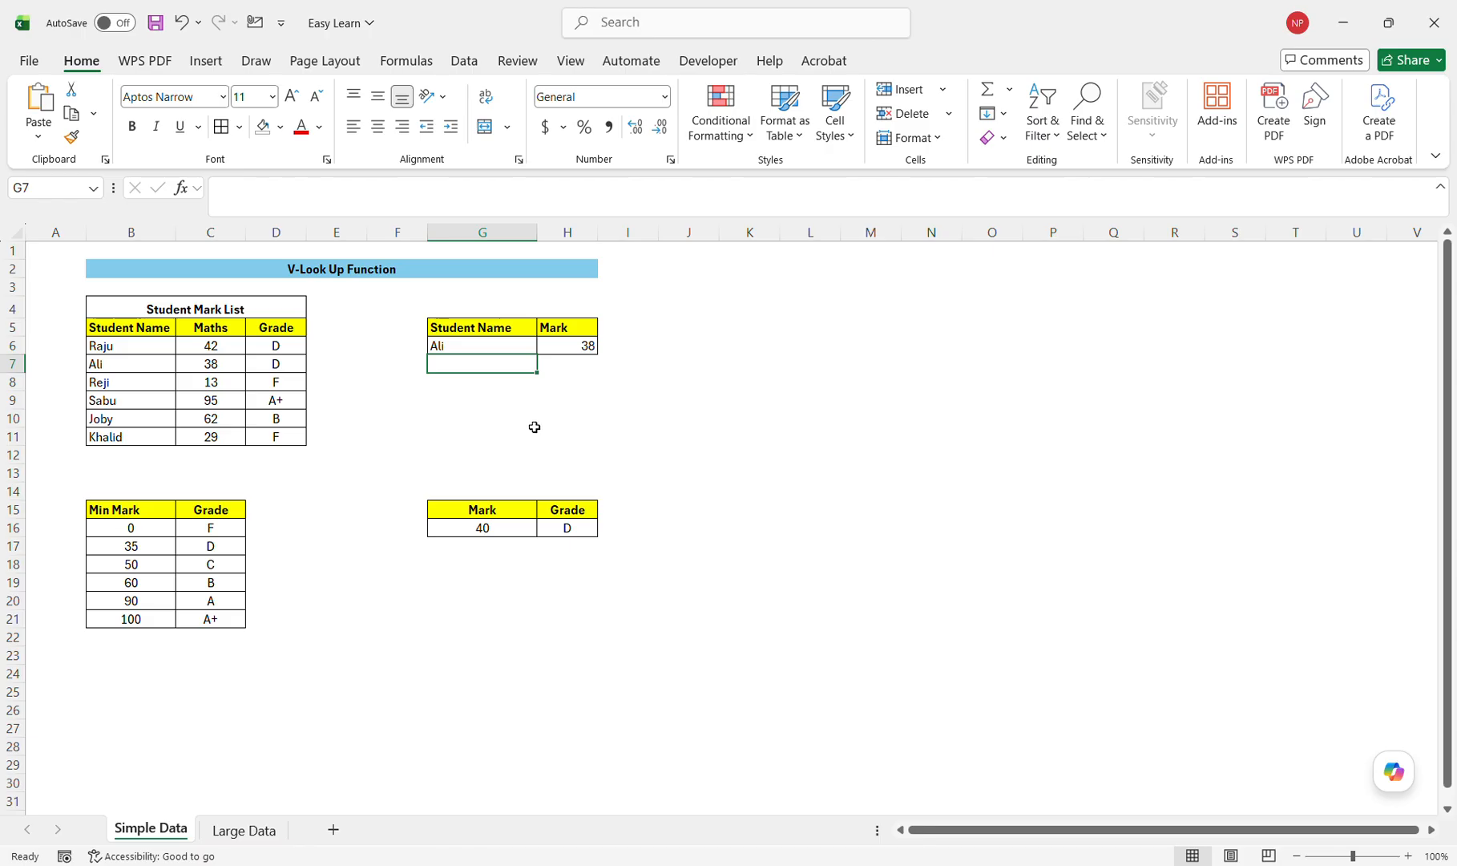
pyautogui.click(571, 421)
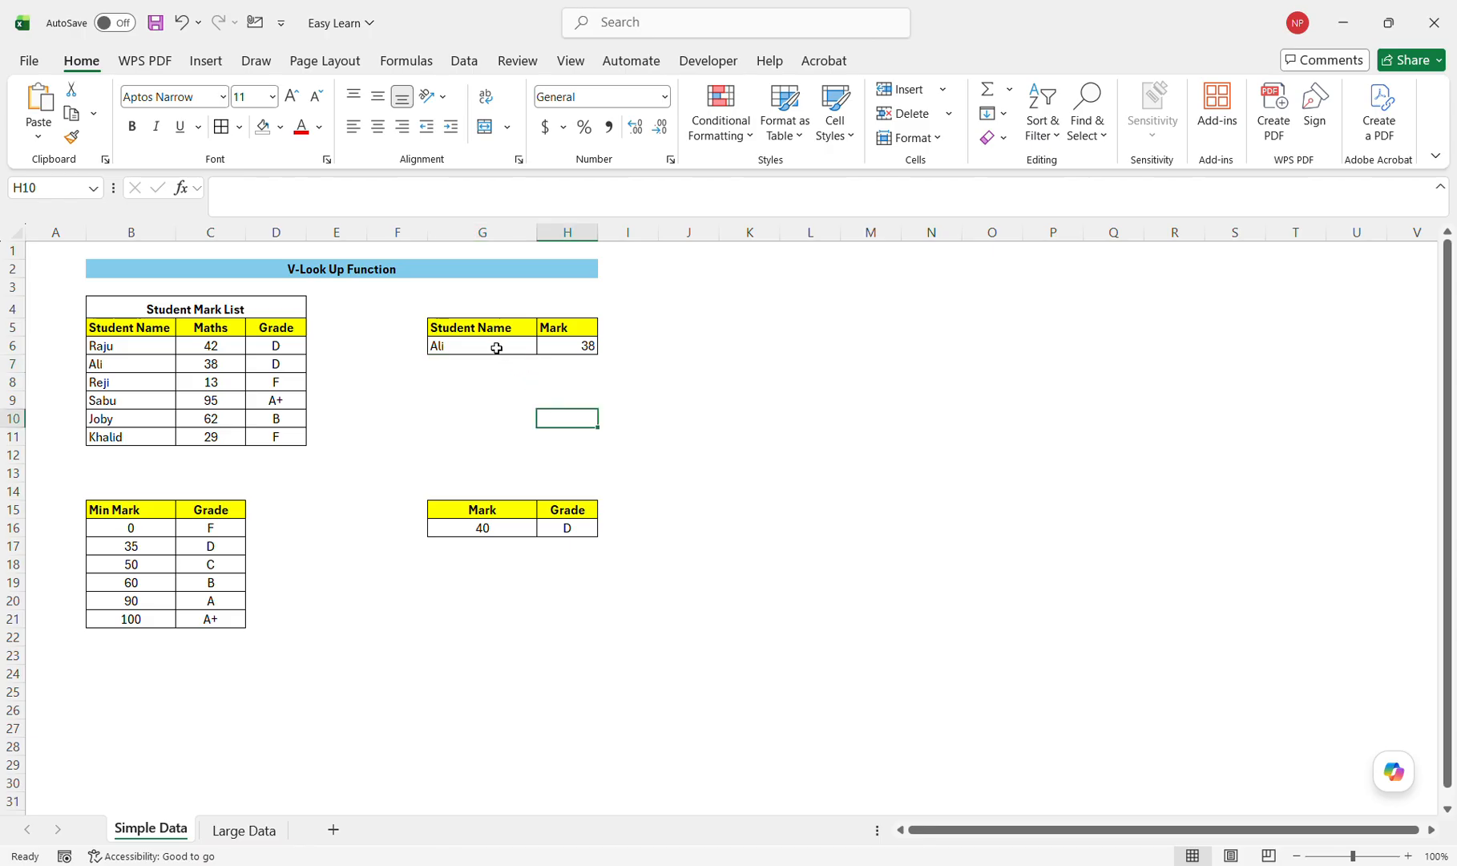
pyautogui.click(496, 349)
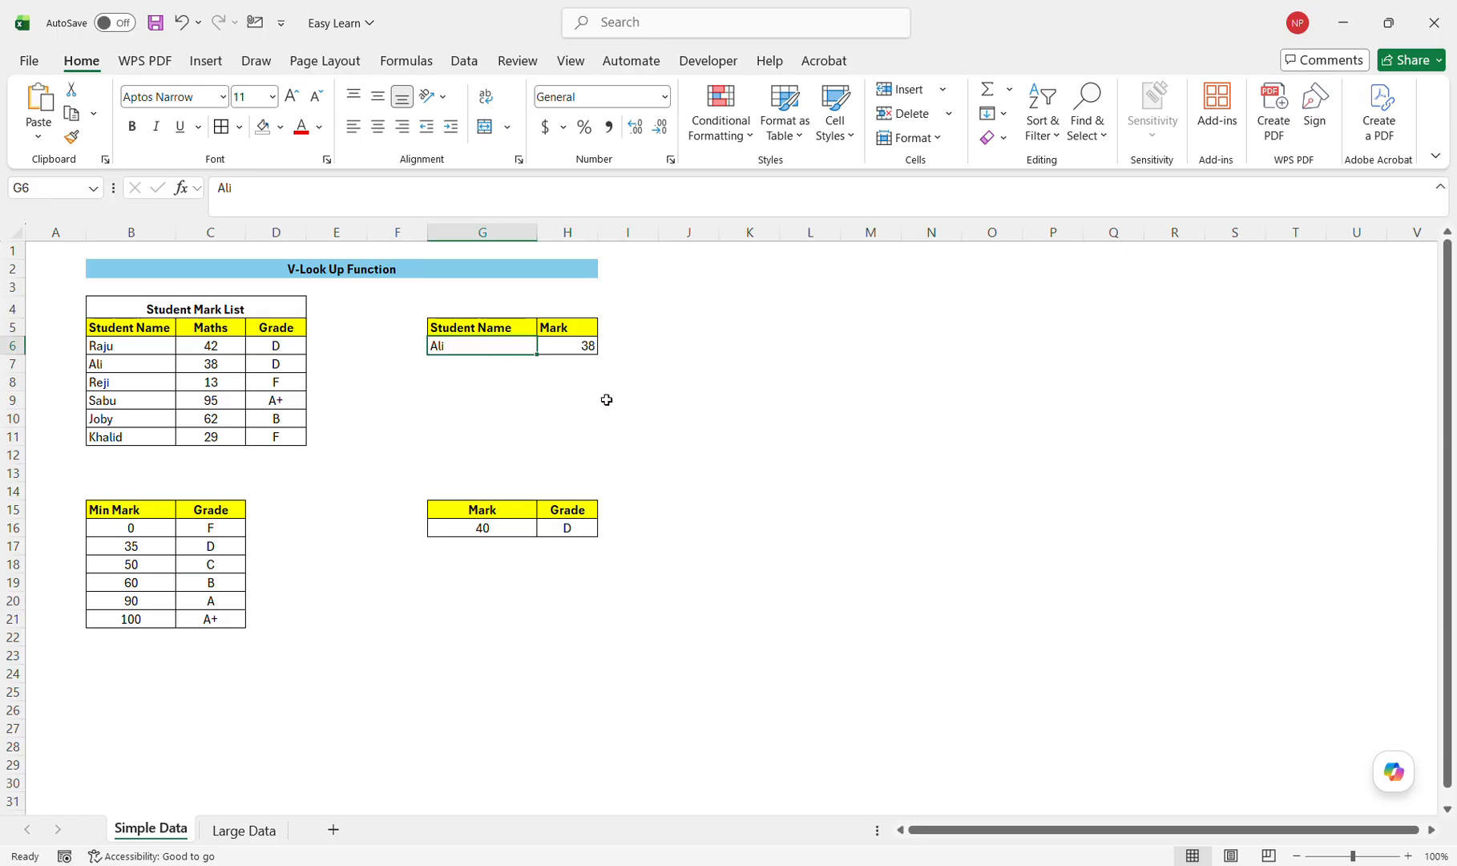
pyautogui.click(590, 347)
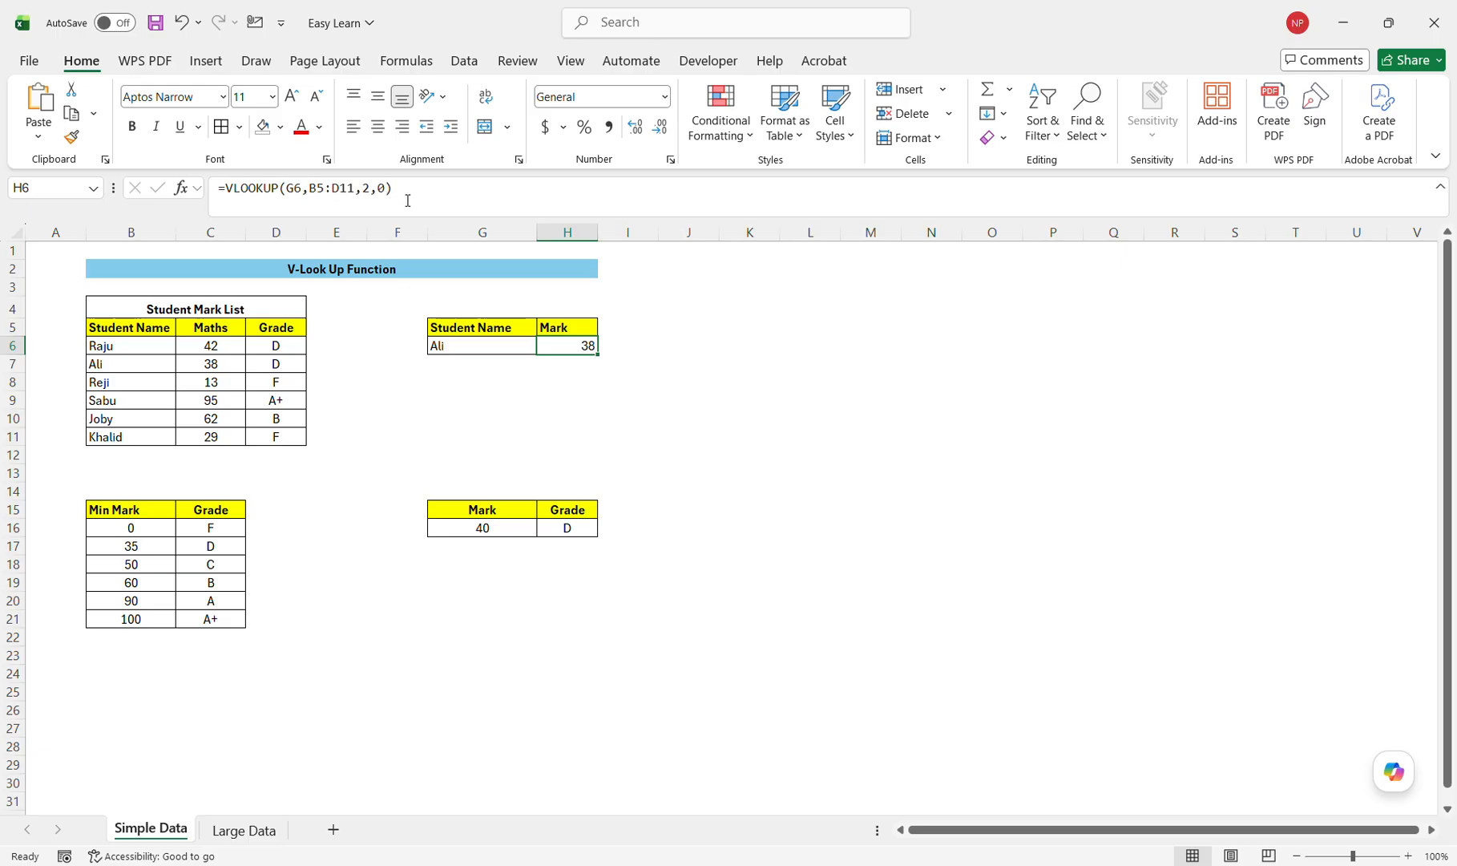
pyautogui.click(677, 412)
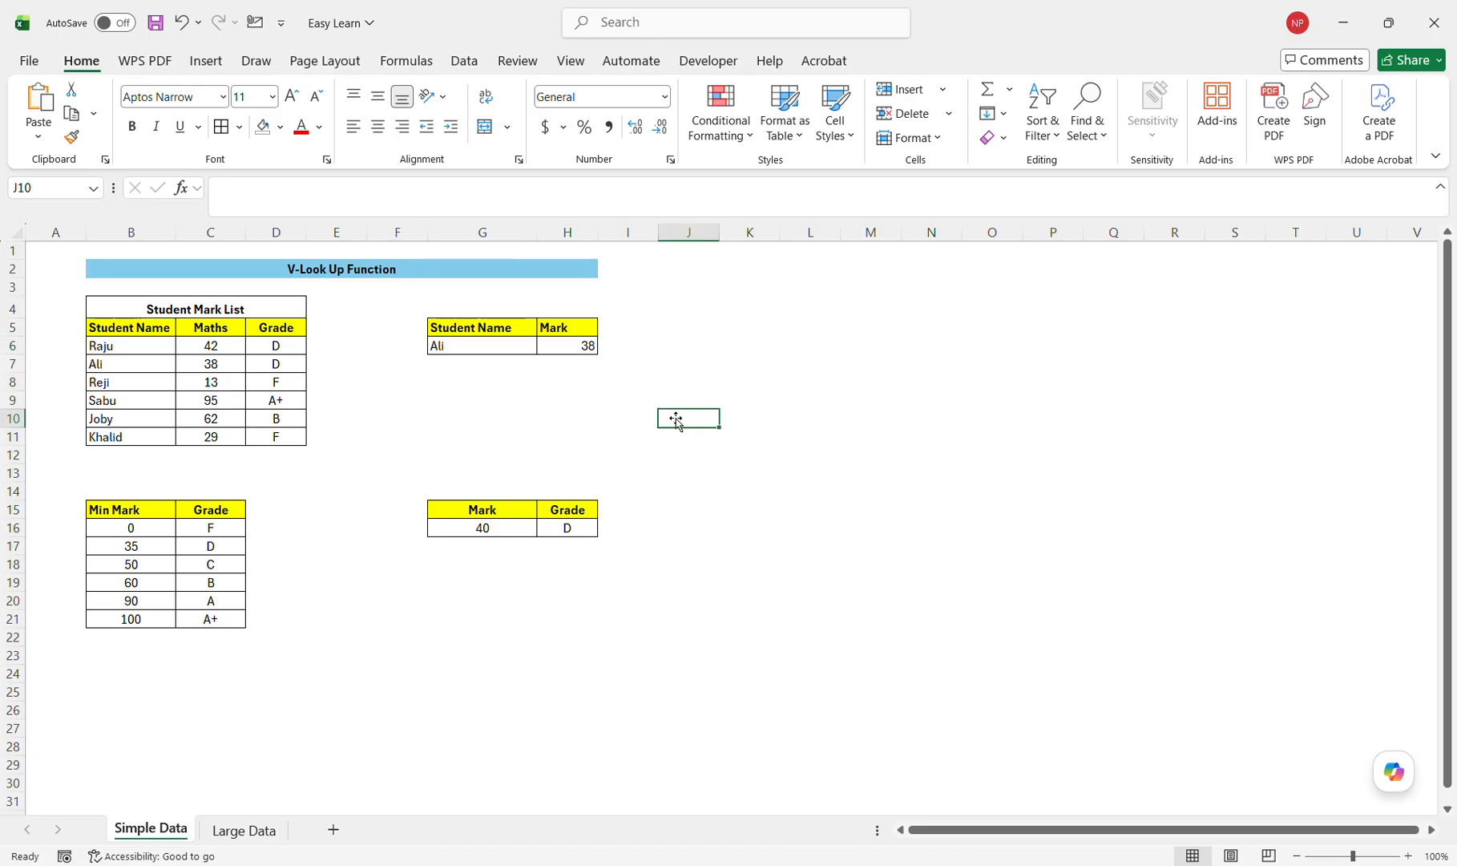
# - Test a partial match by entering only the first two letters of the name in B10 into G6
pyautogui.click(474, 348)
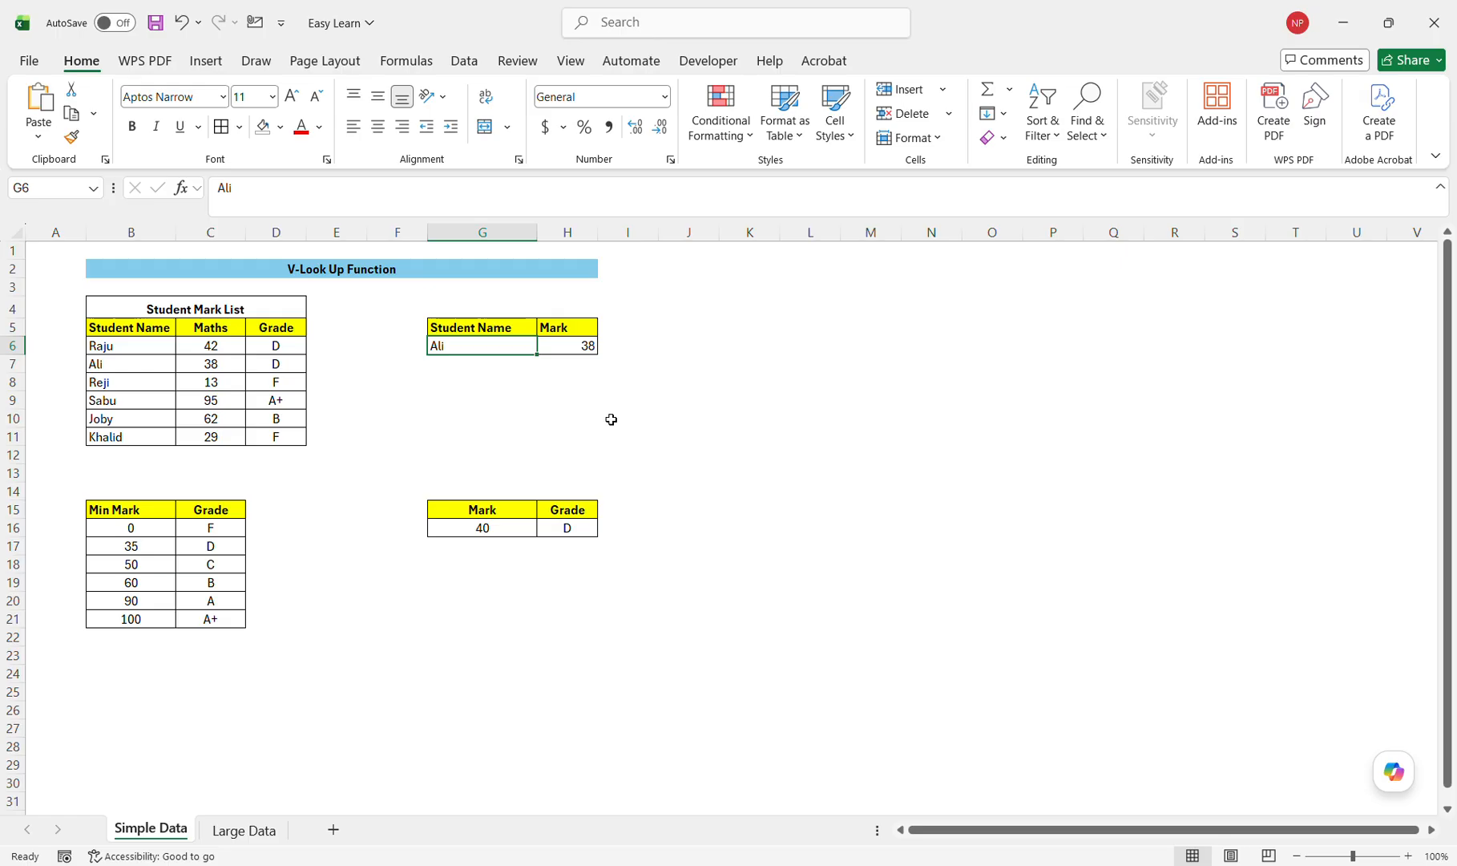
pyautogui.write('Jo')
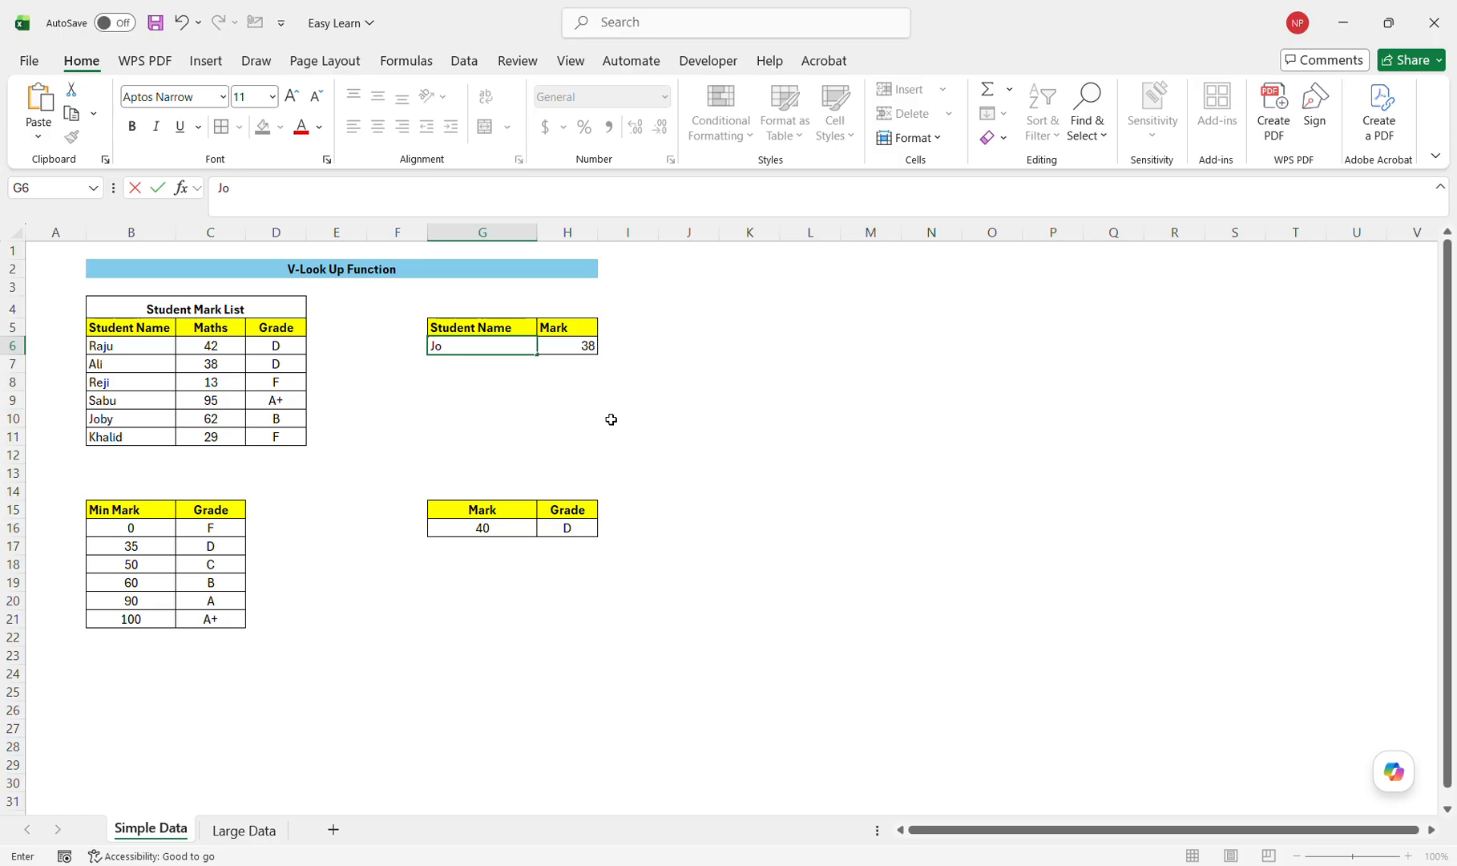
pyautogui.press('Return')
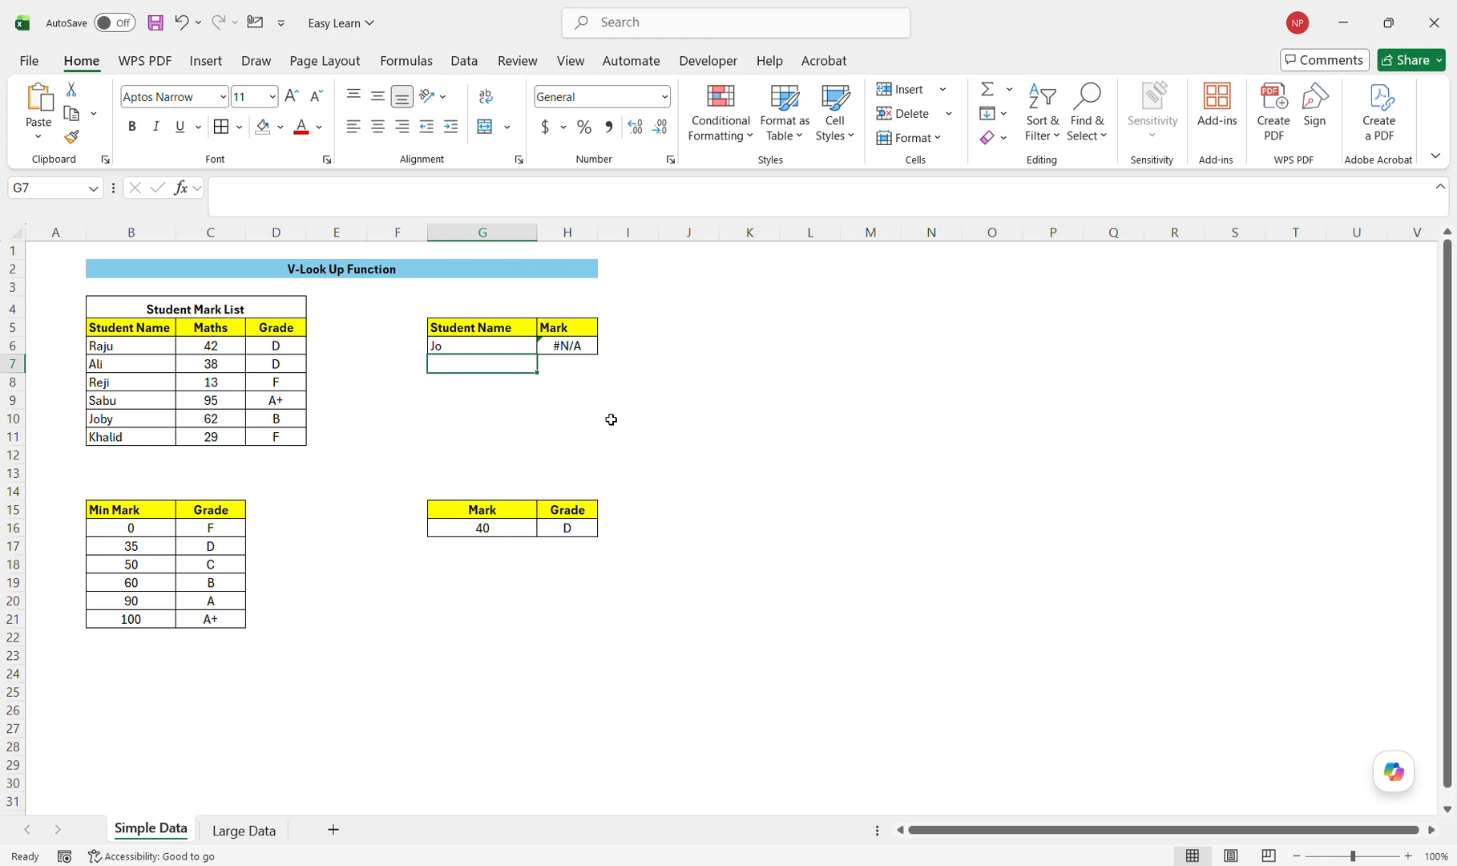
# - Enter the full student name from B10 in cell G6 in place of the partial one
pyautogui.click(458, 348)
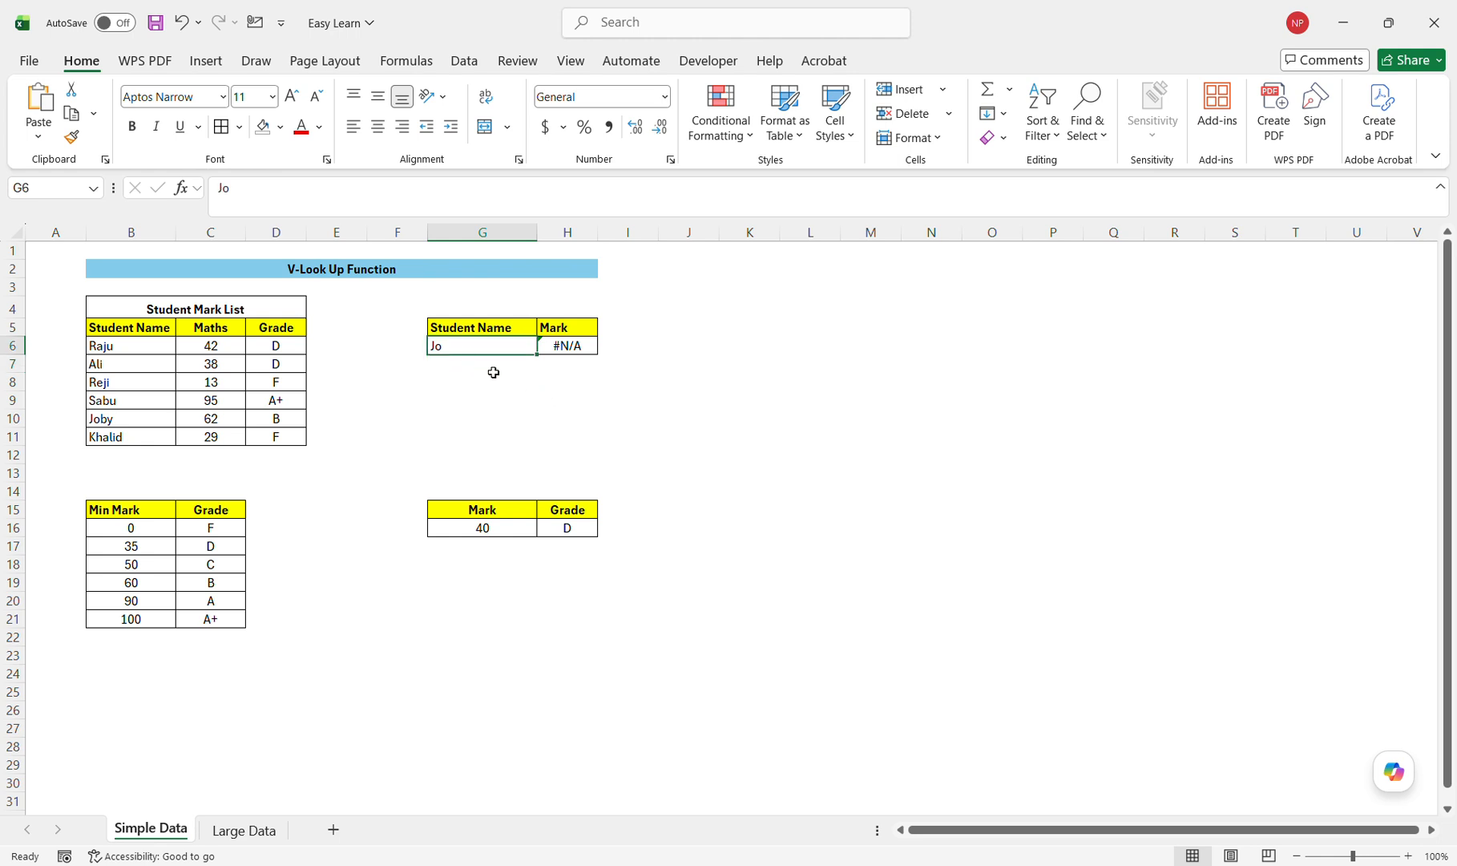
pyautogui.write('Joby')
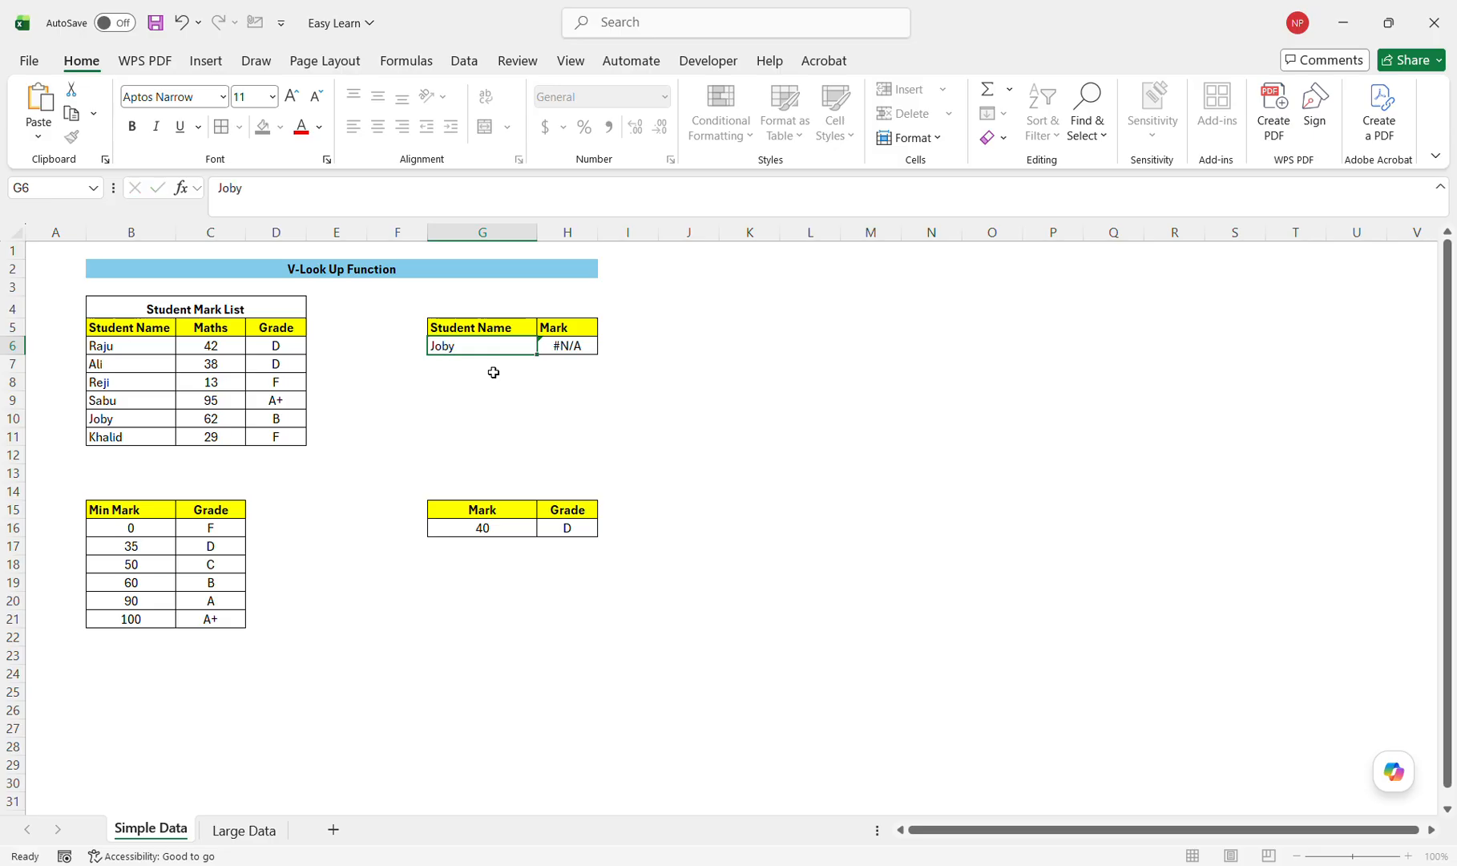
pyautogui.press('Return')
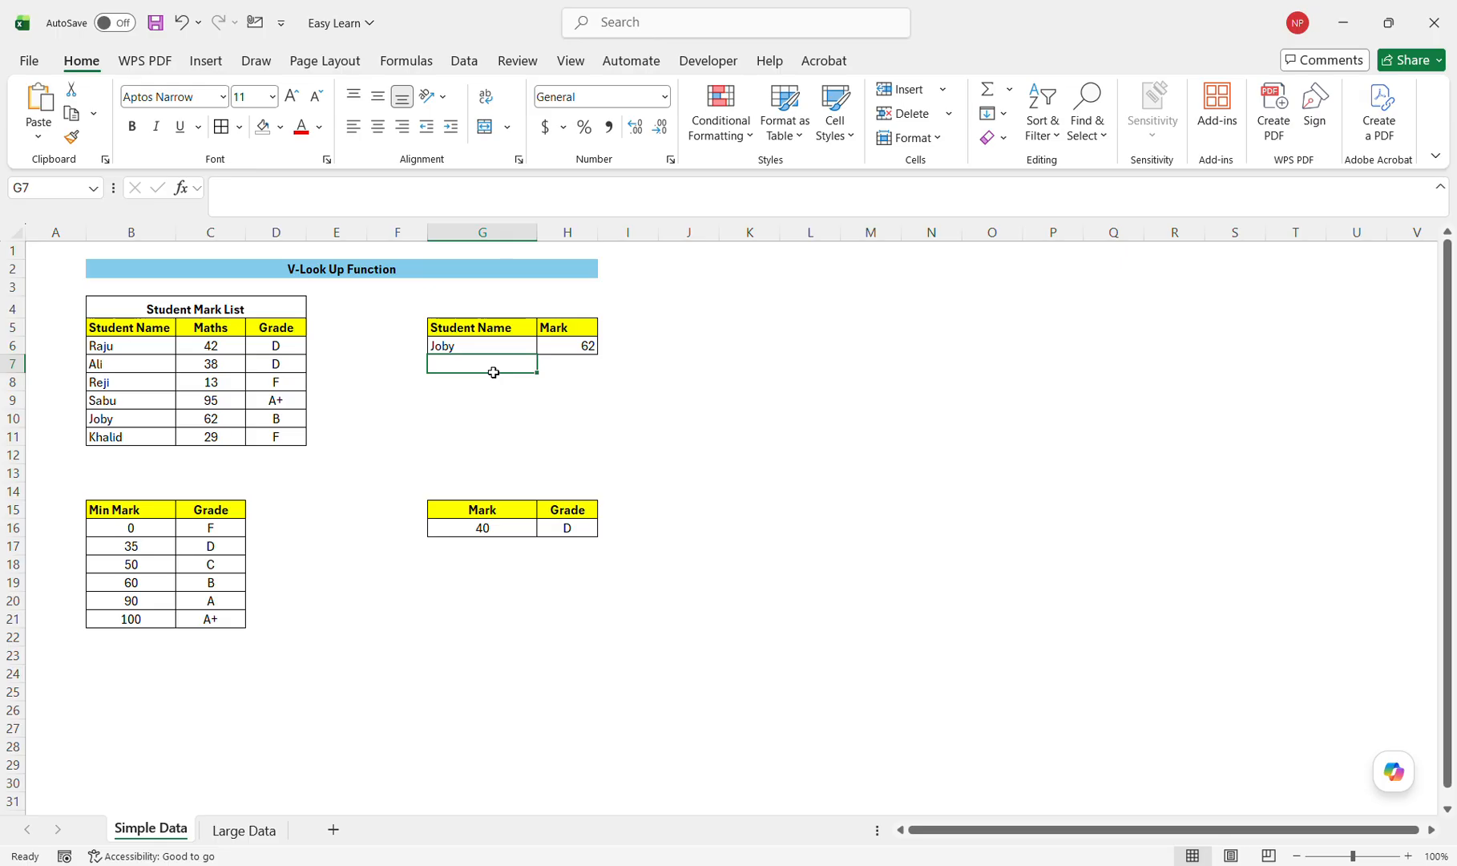
# - Examine the mark in G16 and the approximate-match VLOOKUP formula behind the grade in H16
pyautogui.click(608, 549)
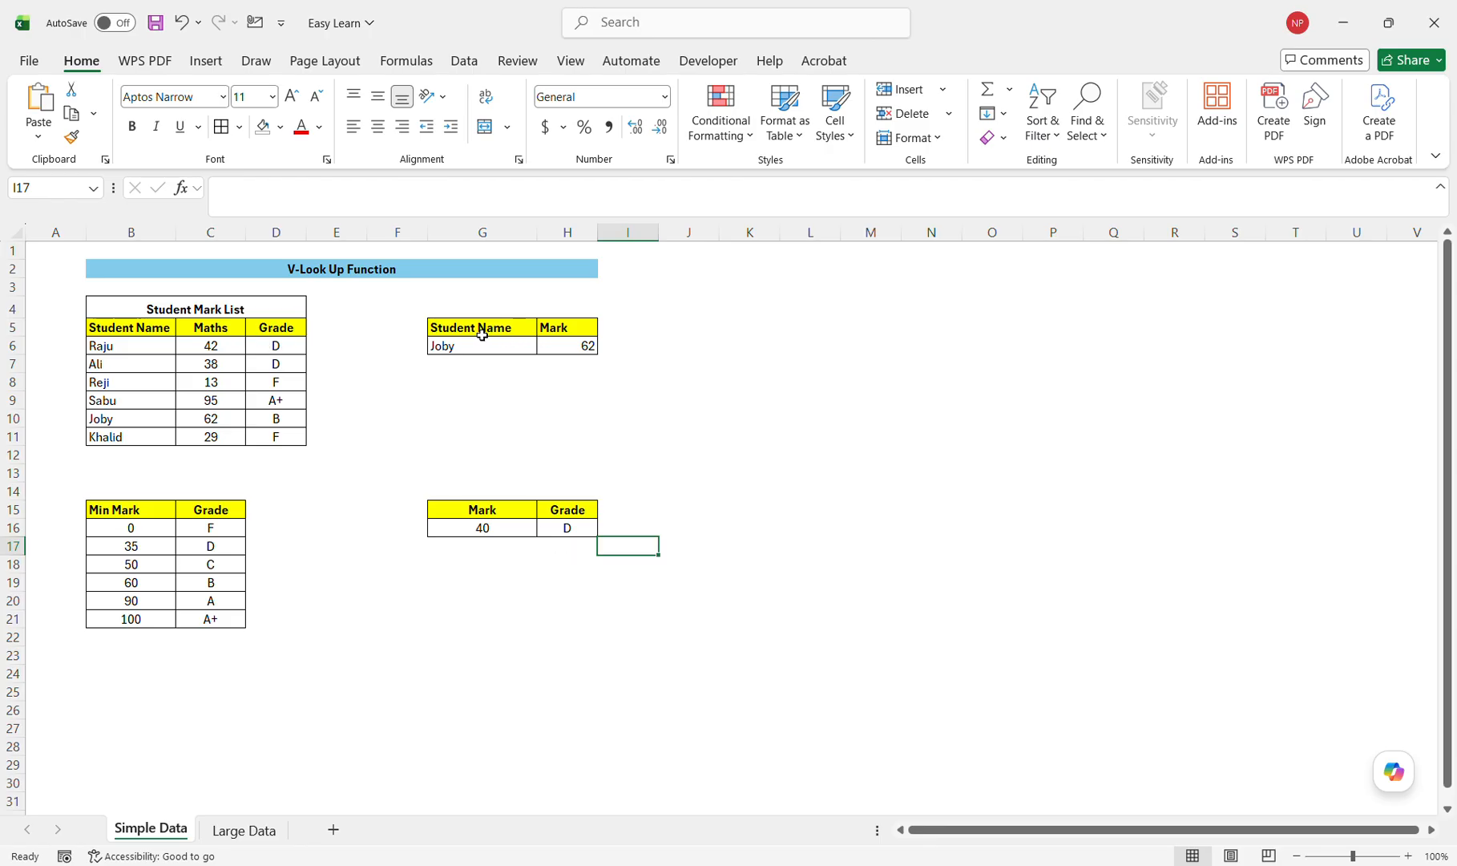
pyautogui.click(514, 531)
pyautogui.click(574, 531)
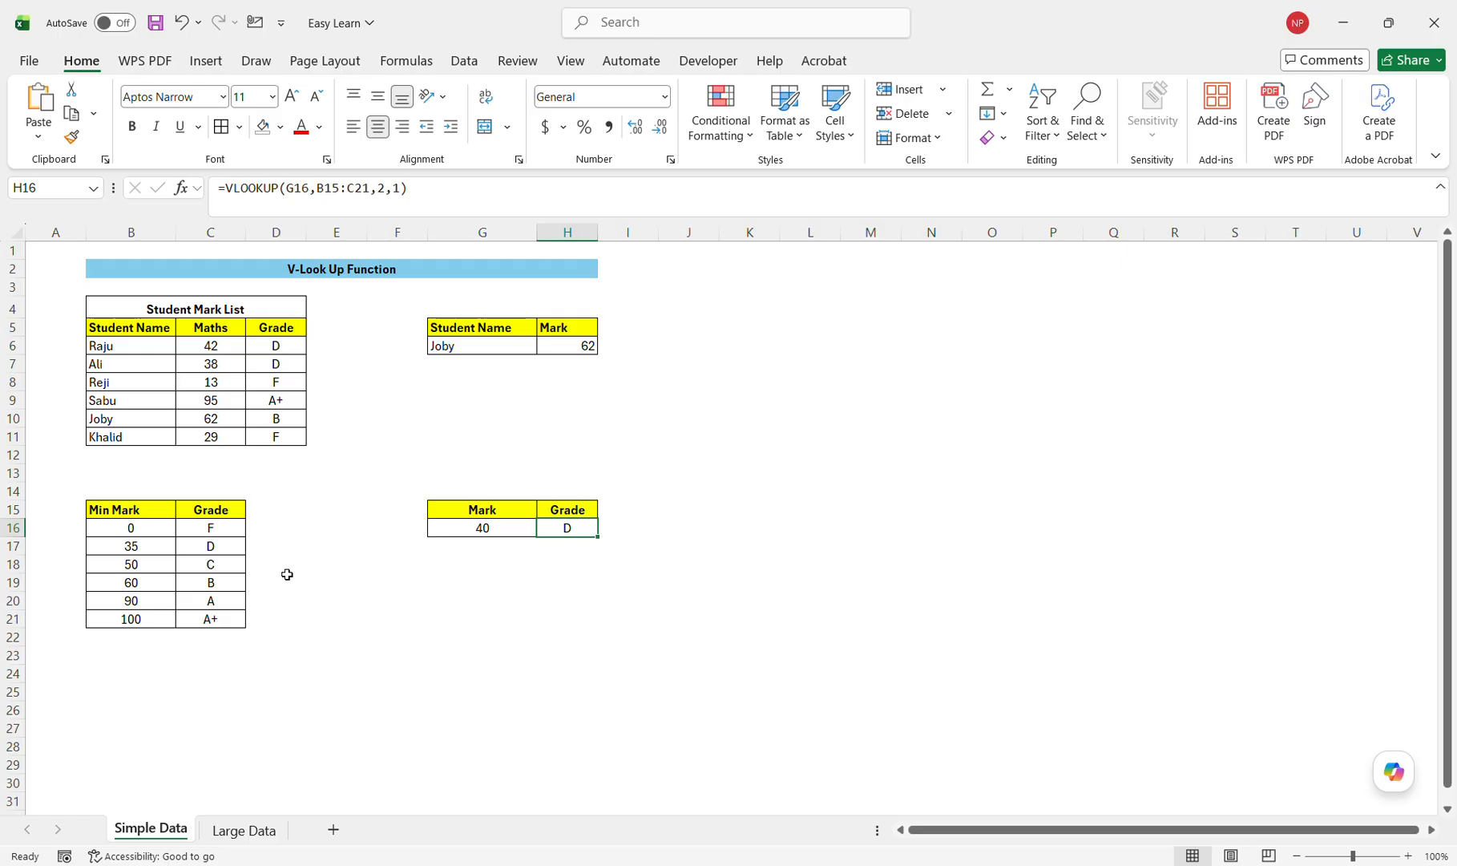
# - Examine the minimum marks and their matching grades in the table B15:C21, row by row
pyautogui.click(534, 625)
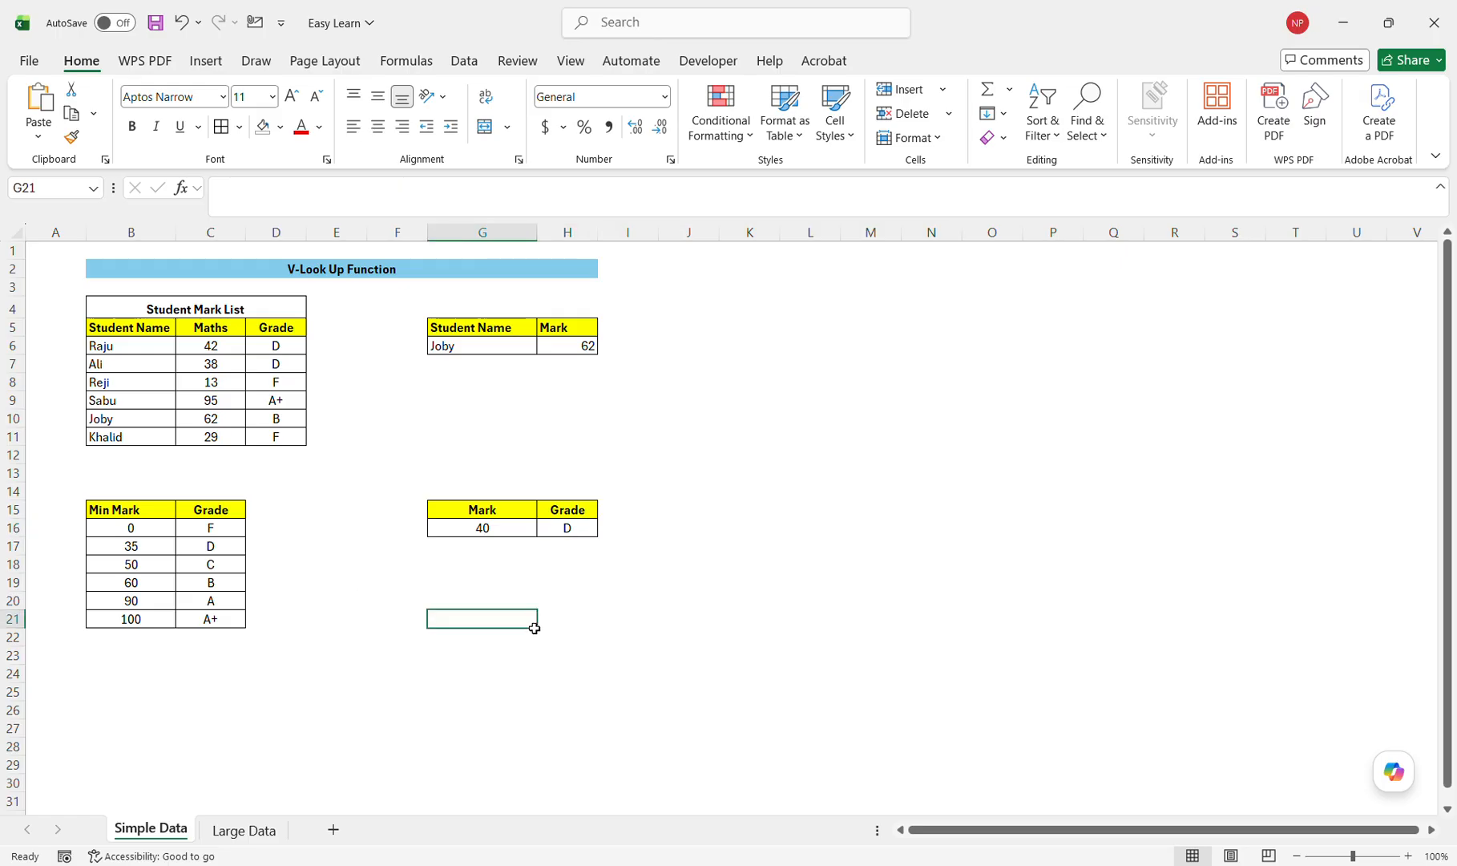
pyautogui.click(141, 510)
pyautogui.click(228, 511)
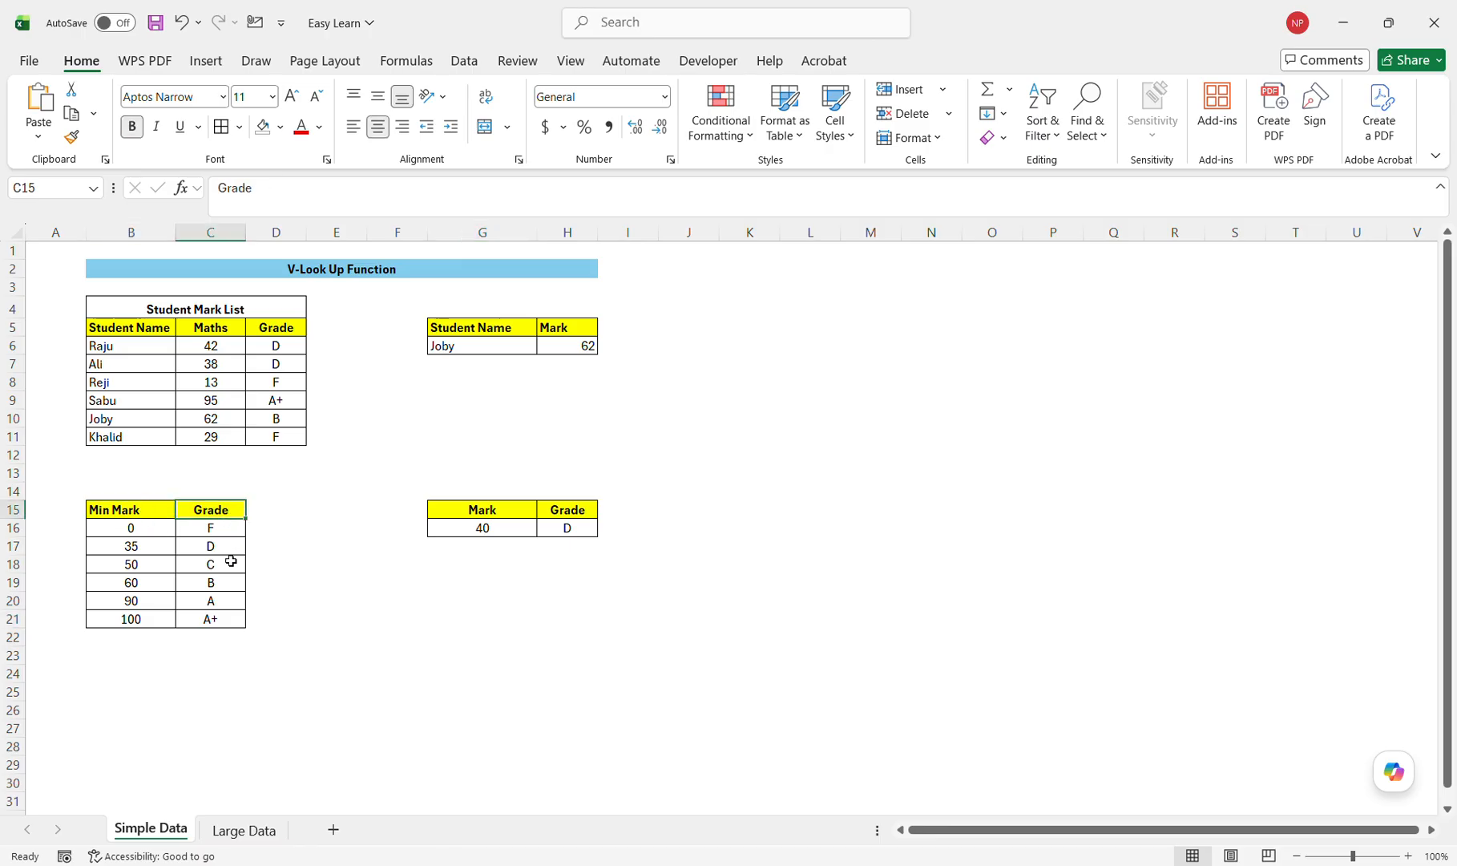
pyautogui.click(145, 532)
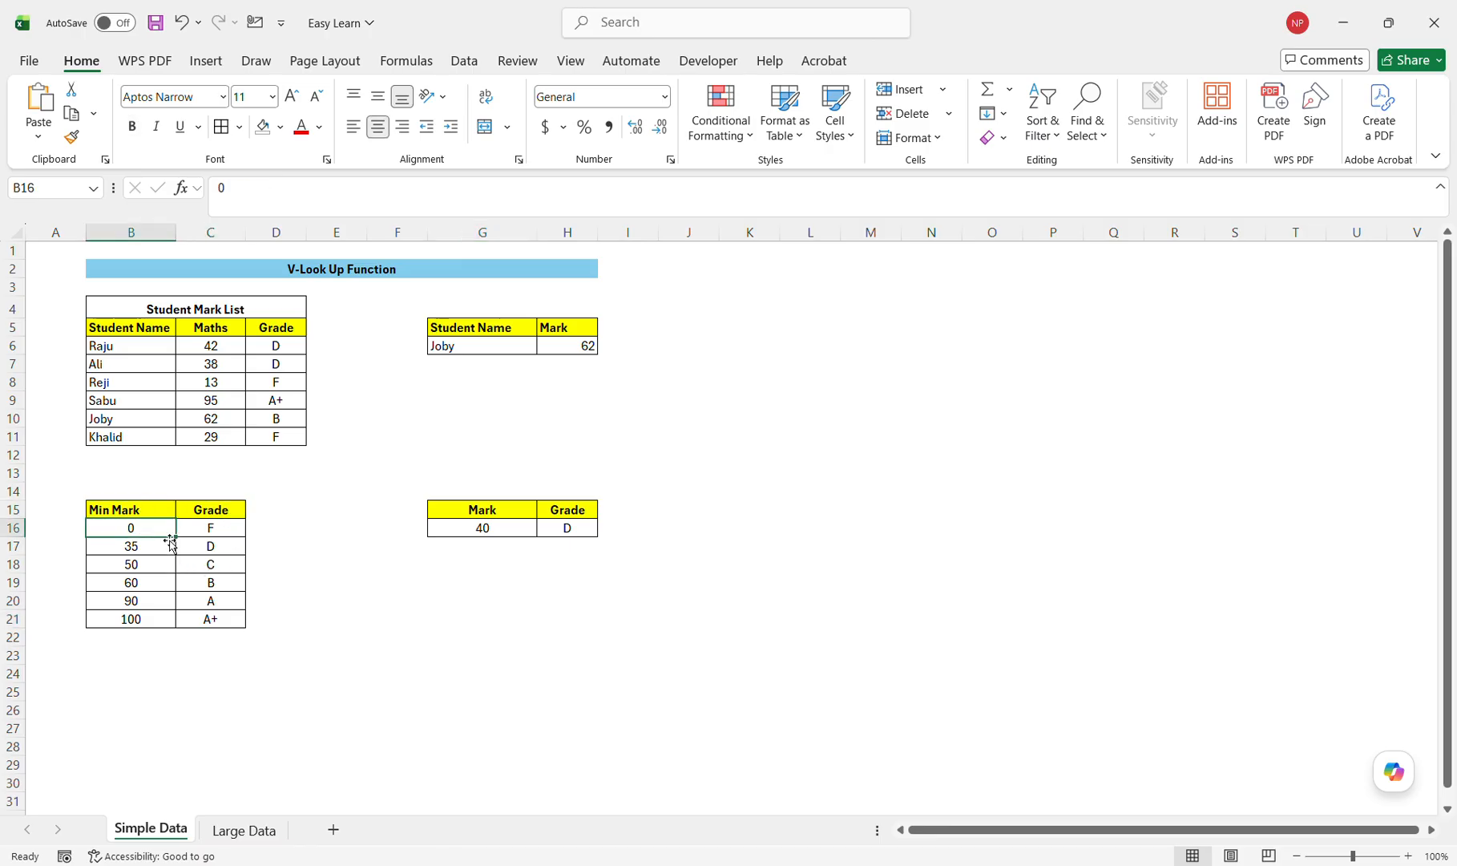
pyautogui.click(223, 535)
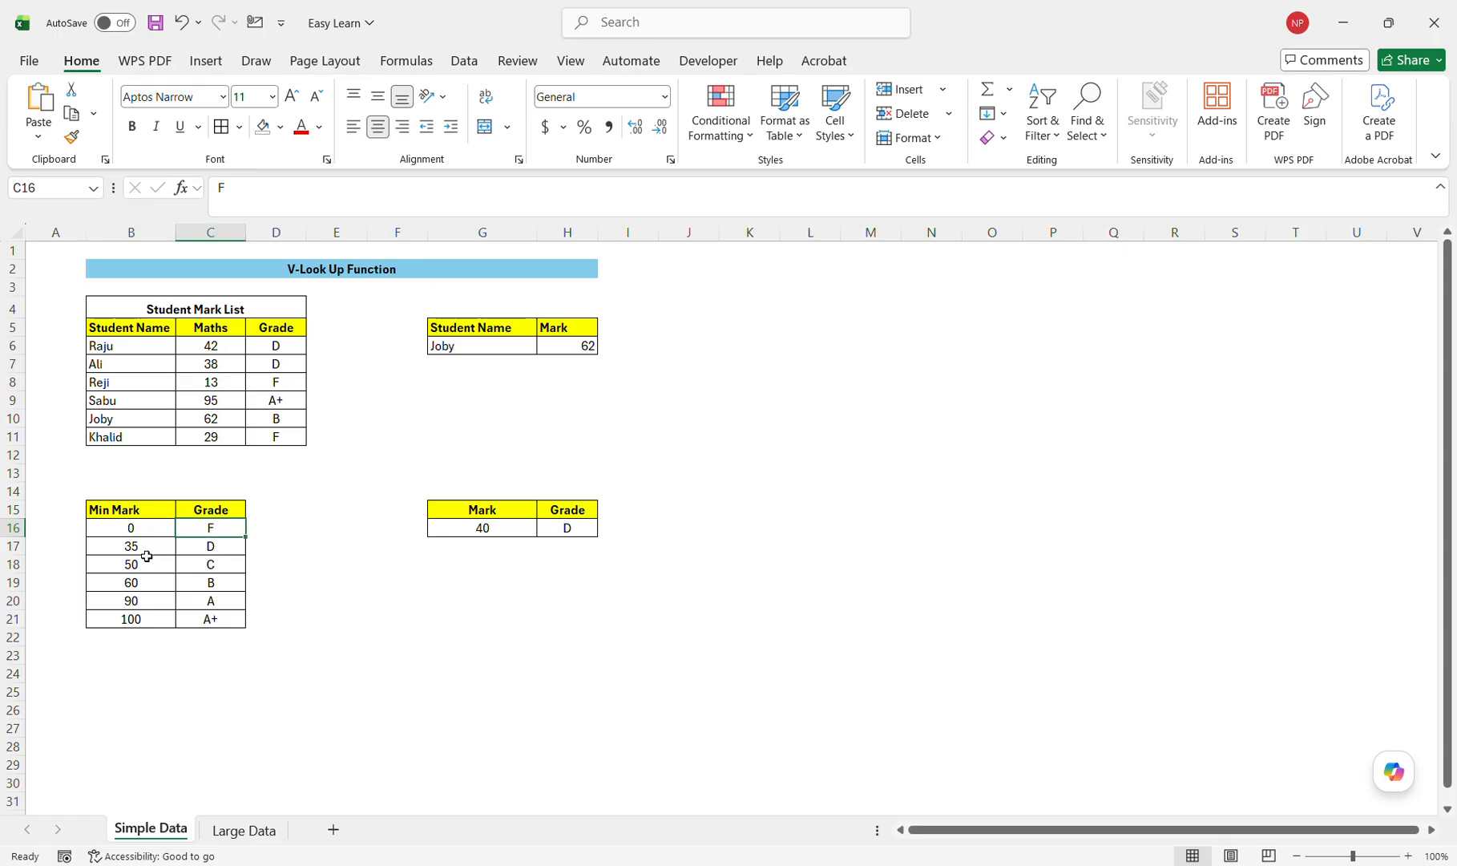
pyautogui.click(144, 553)
pyautogui.click(228, 553)
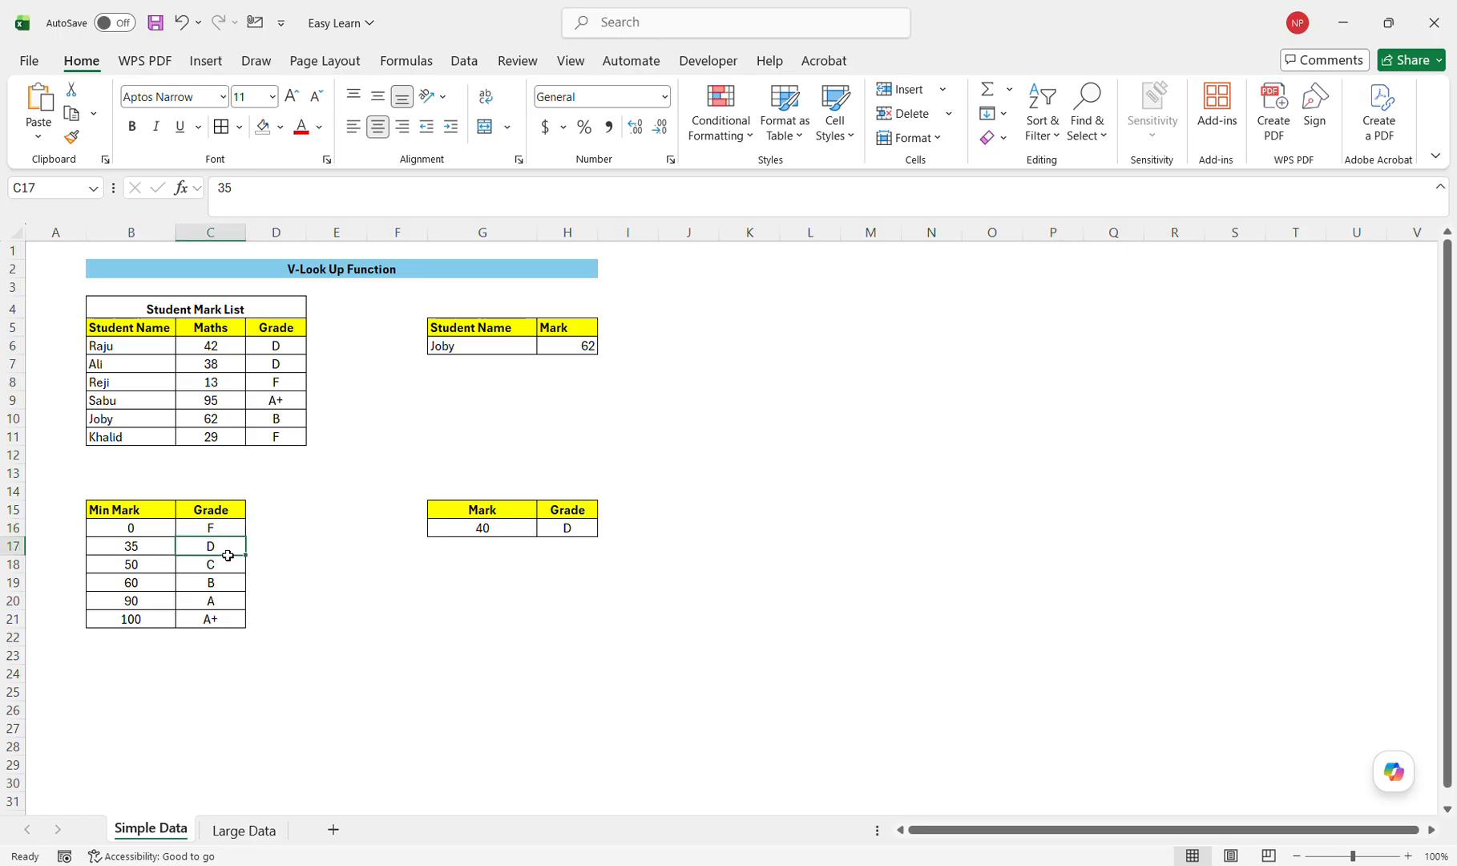
pyautogui.click(150, 566)
pyautogui.click(200, 567)
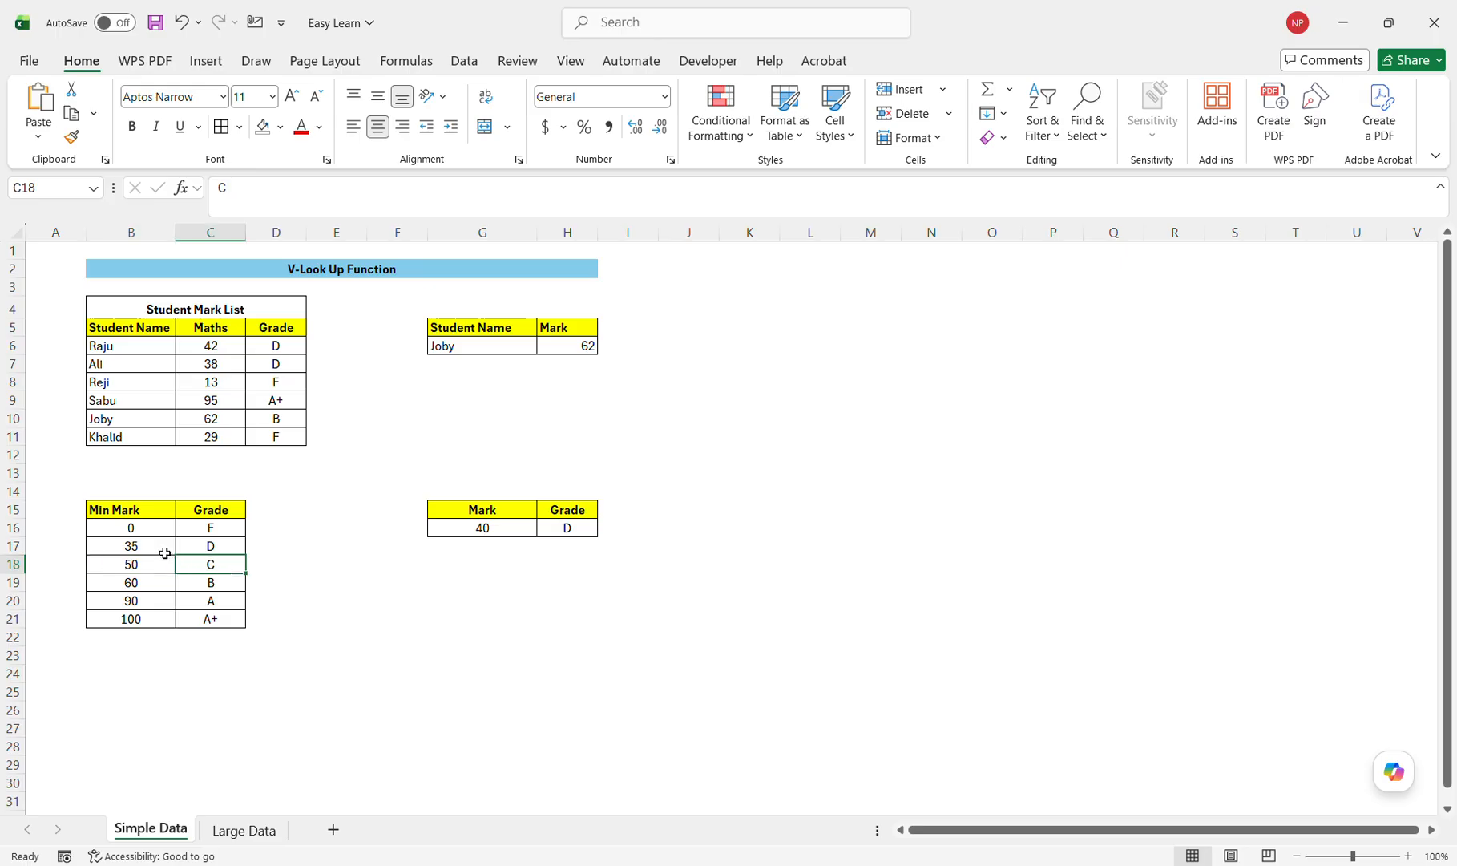
pyautogui.click(231, 533)
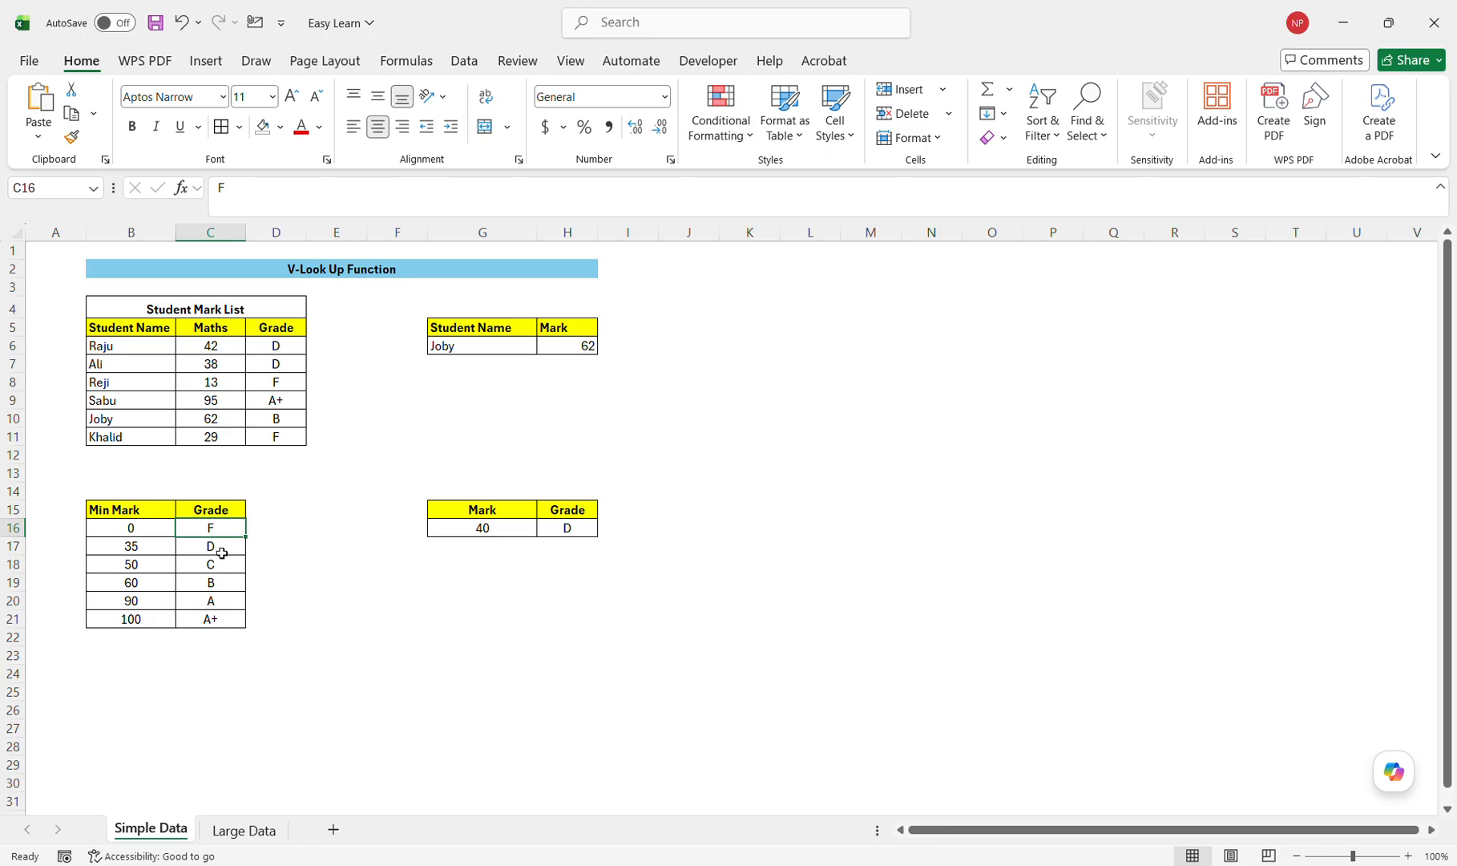
pyautogui.click(218, 550)
pyautogui.click(148, 574)
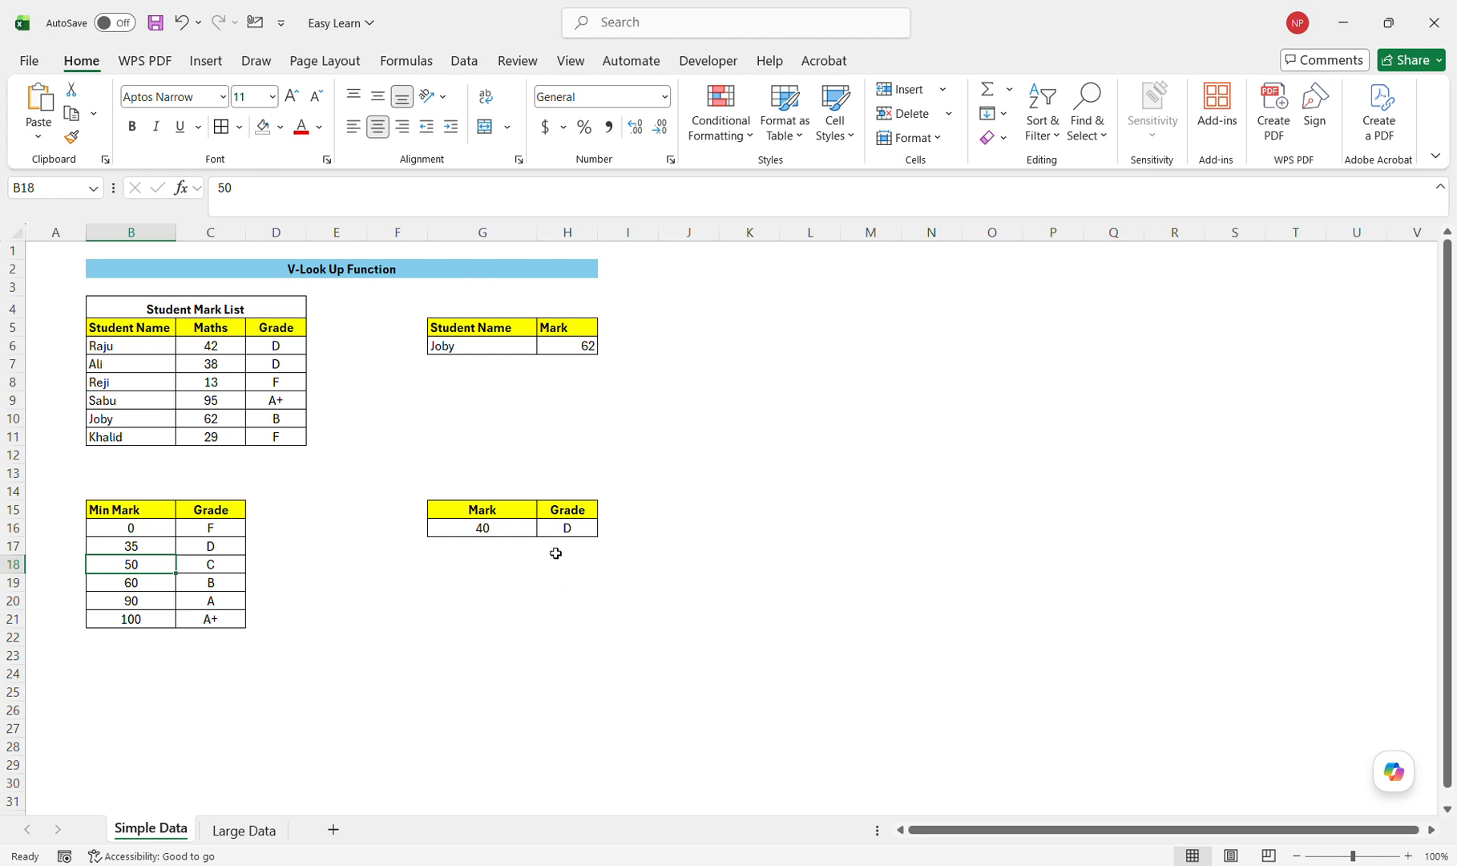
# - Clear the grade formula in H16 and the mark in G16
pyautogui.click(565, 532)
pyautogui.press('Delete')
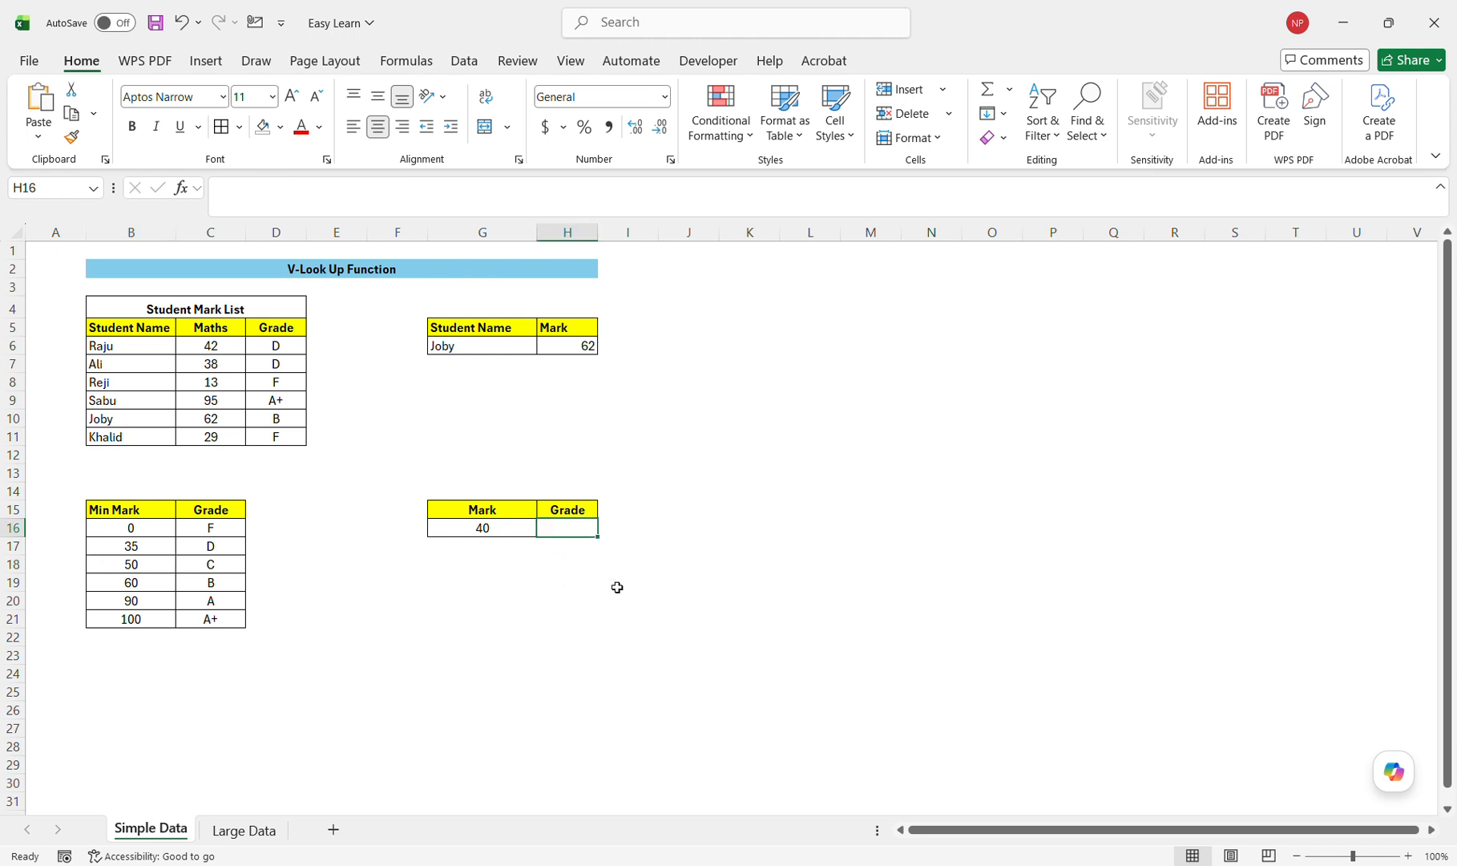
pyautogui.click(505, 531)
pyautogui.press('Delete')
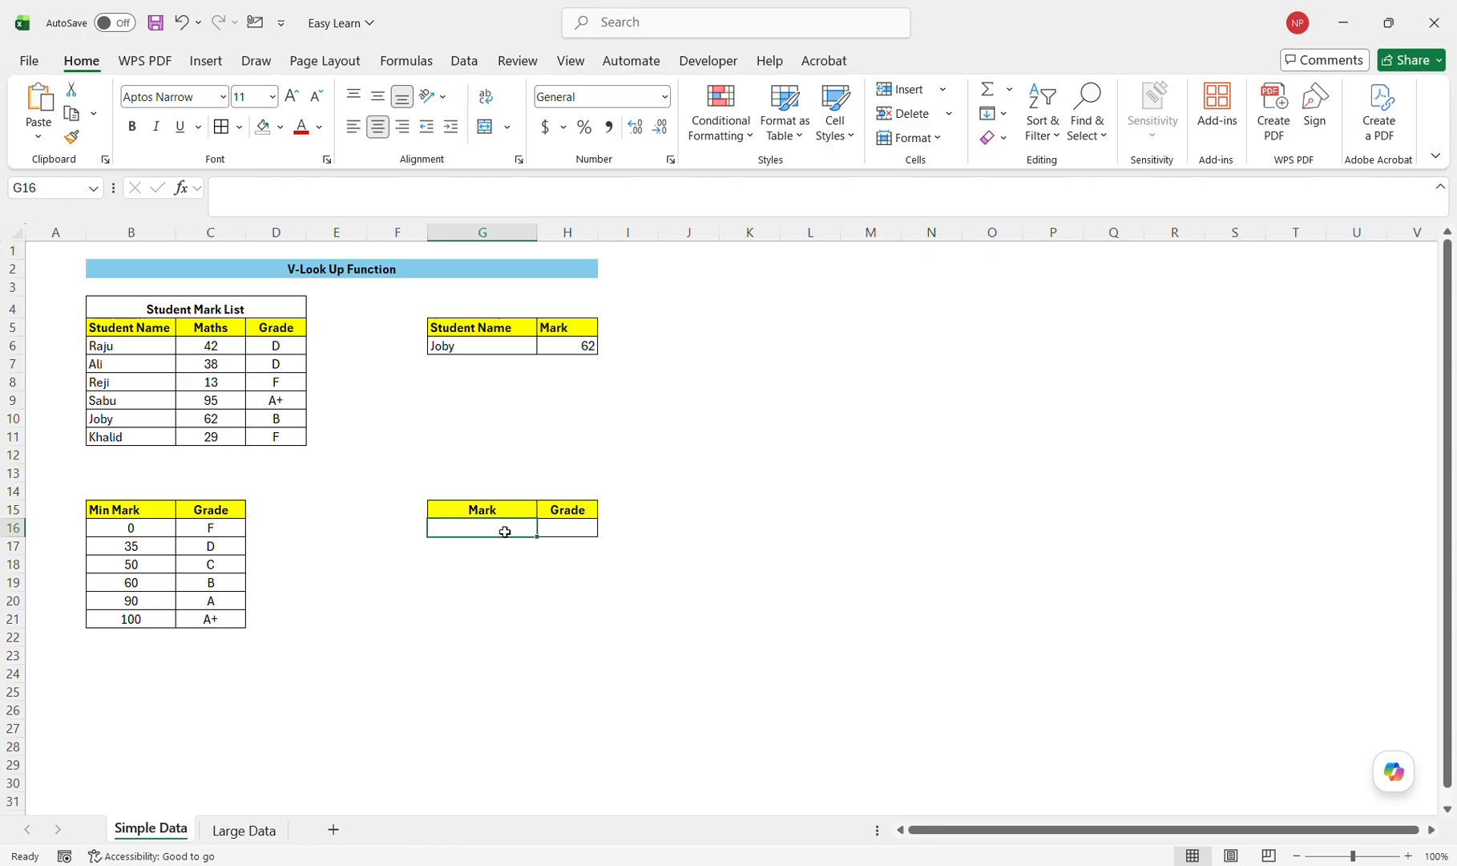
# - Begin a VLOOKUP formula in H16 with G16 as the lookup value, correcting the misspelled function name
pyautogui.click(593, 533)
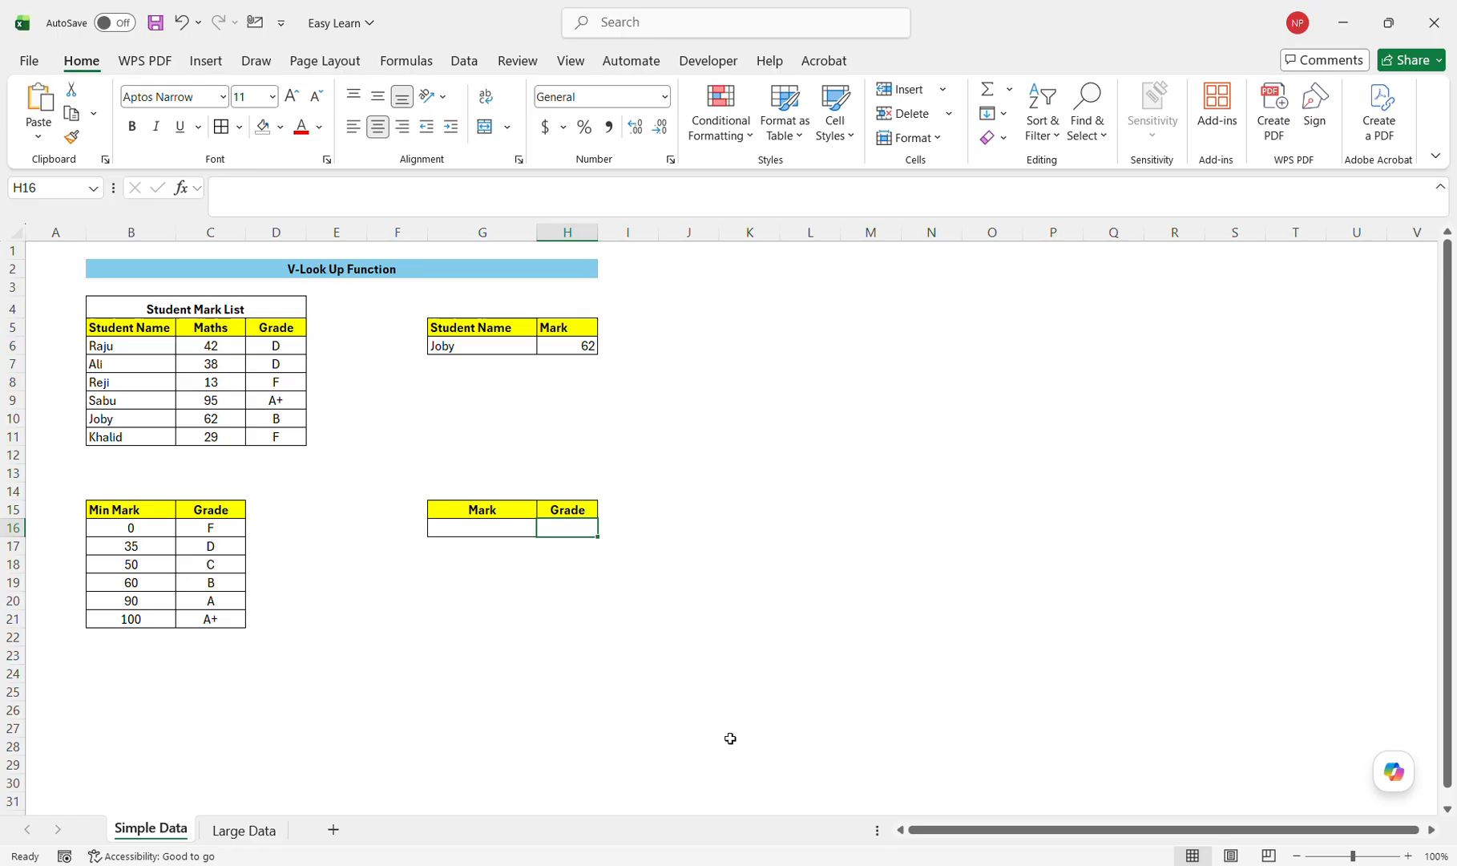
pyautogui.write('=')
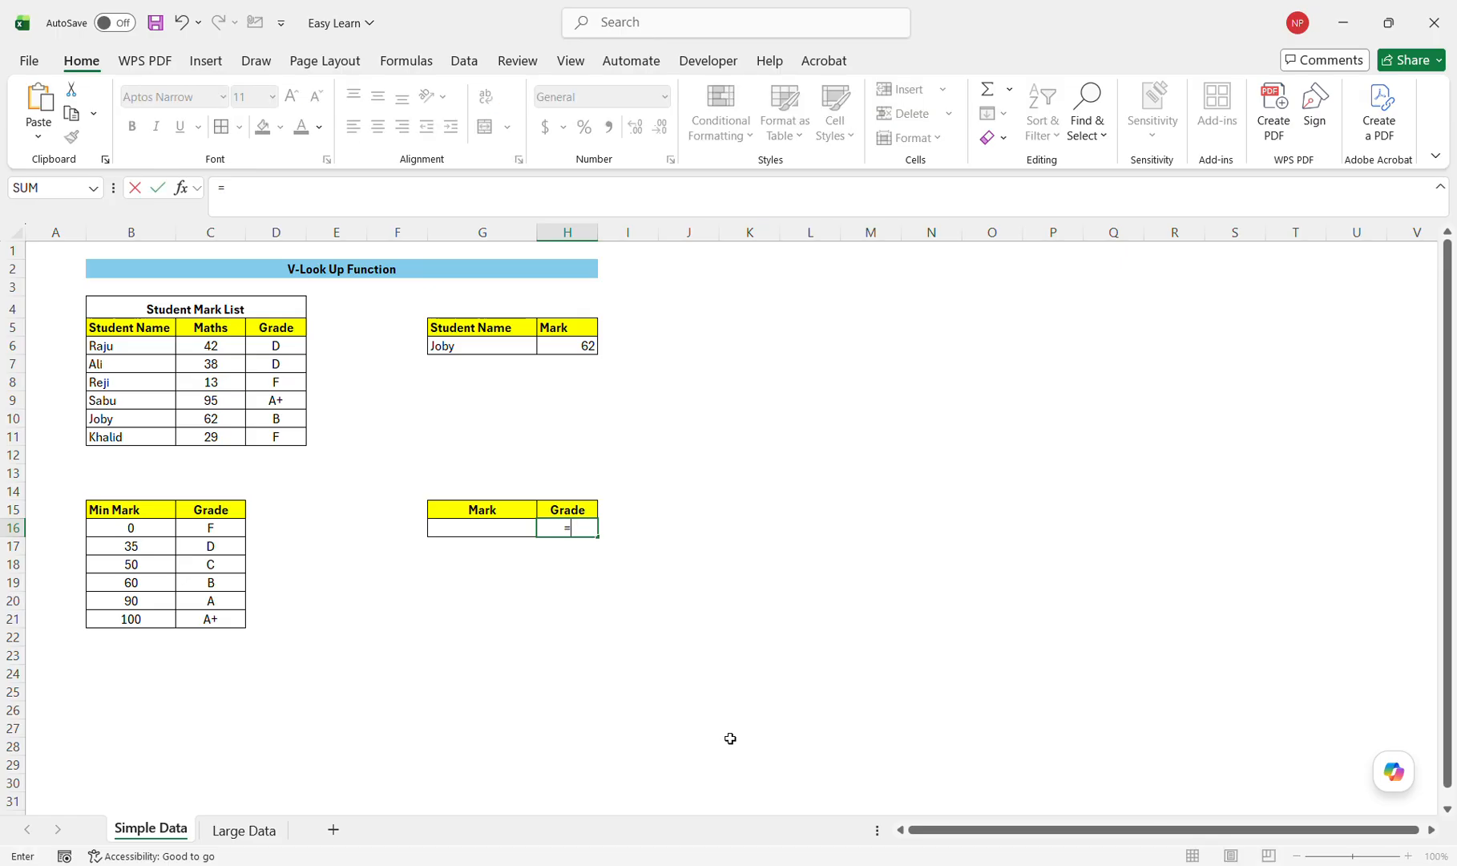
pyautogui.write('vloookup')
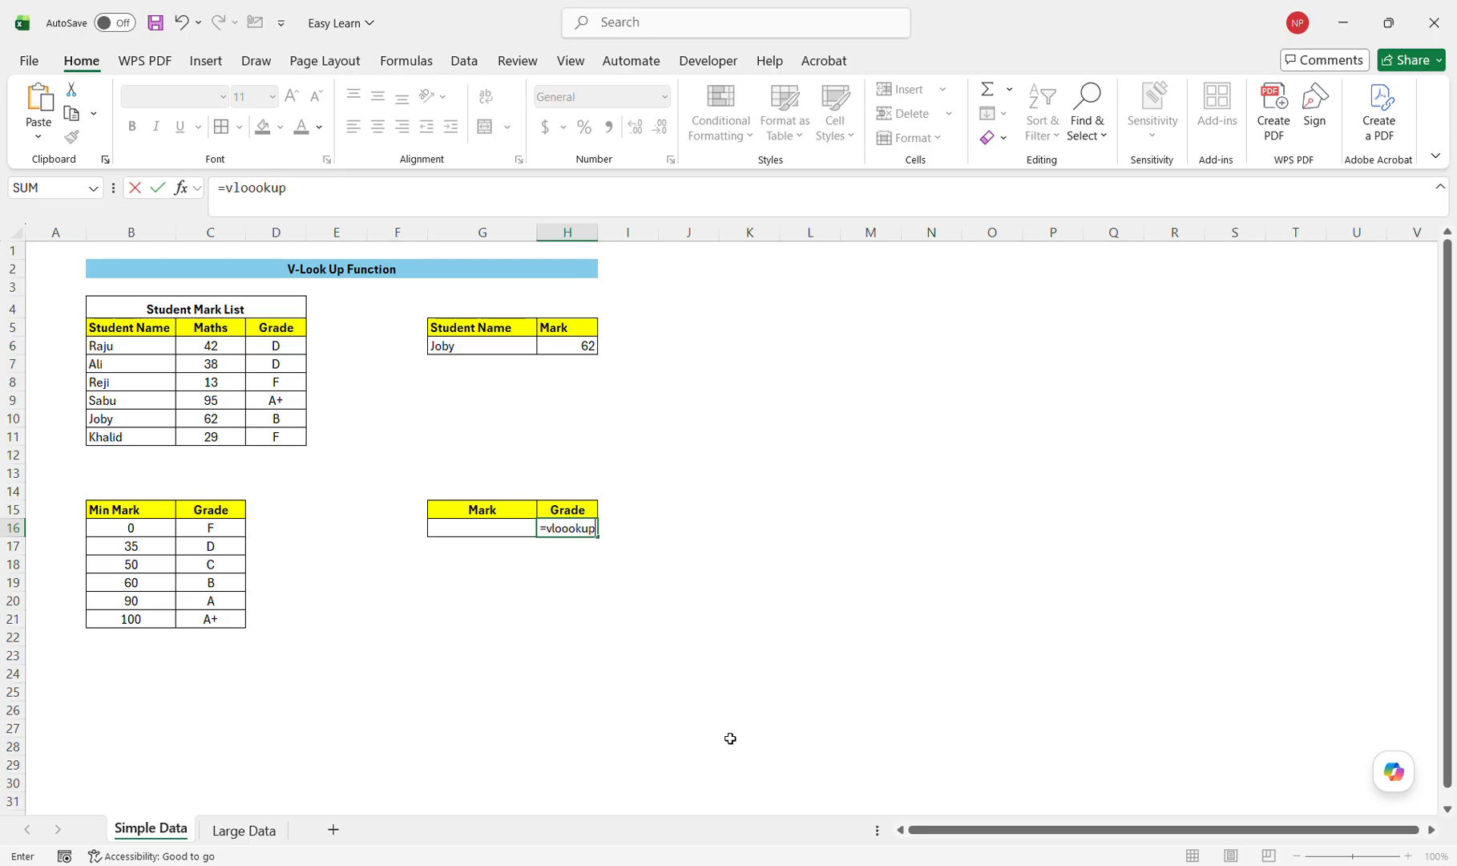
pyautogui.write('(')
pyautogui.click(477, 534)
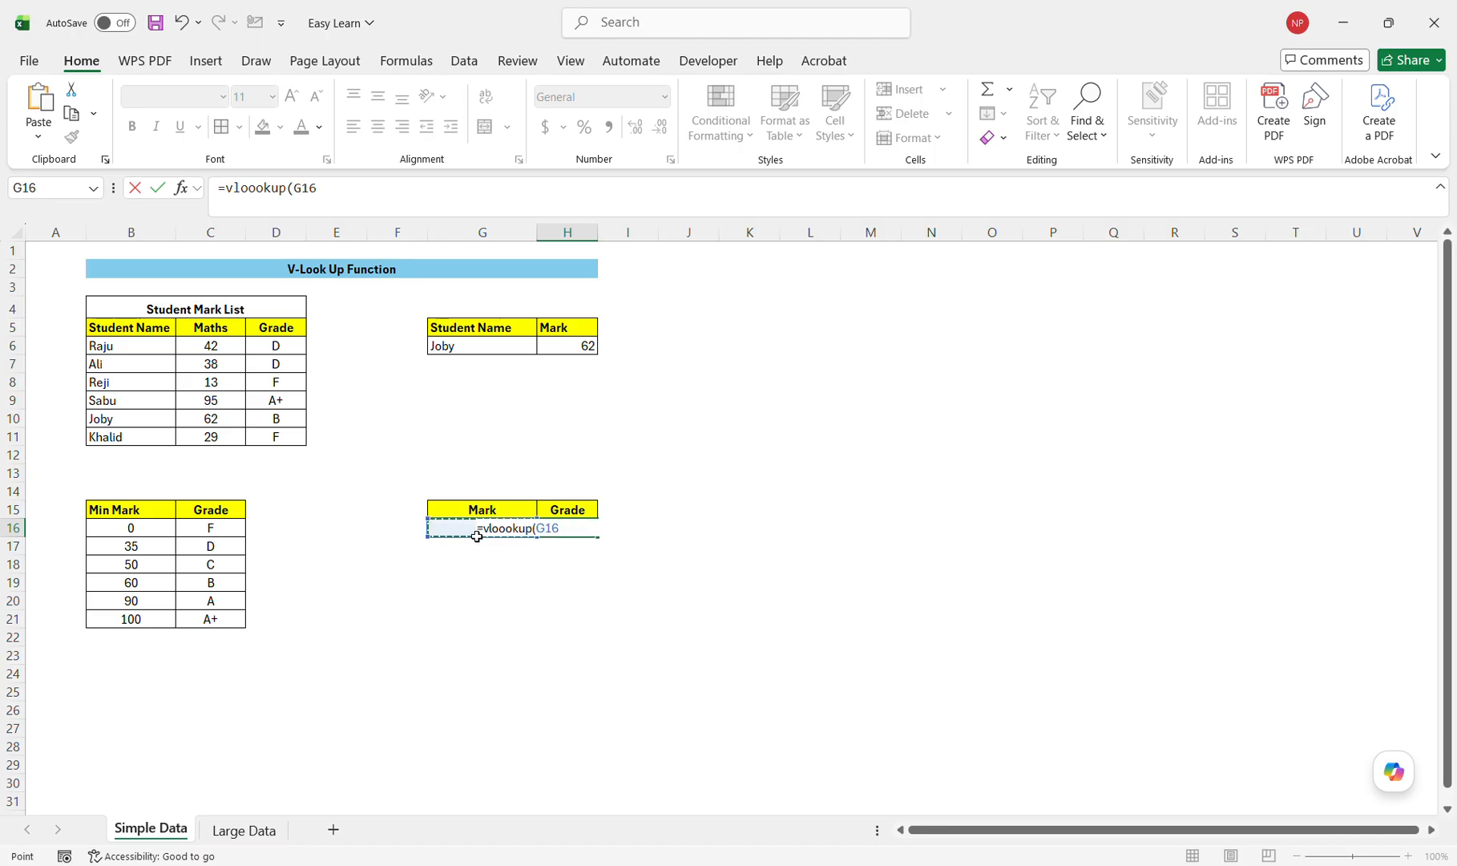
pyautogui.write(',')
pyautogui.click(513, 539)
pyautogui.press('BackSpace')
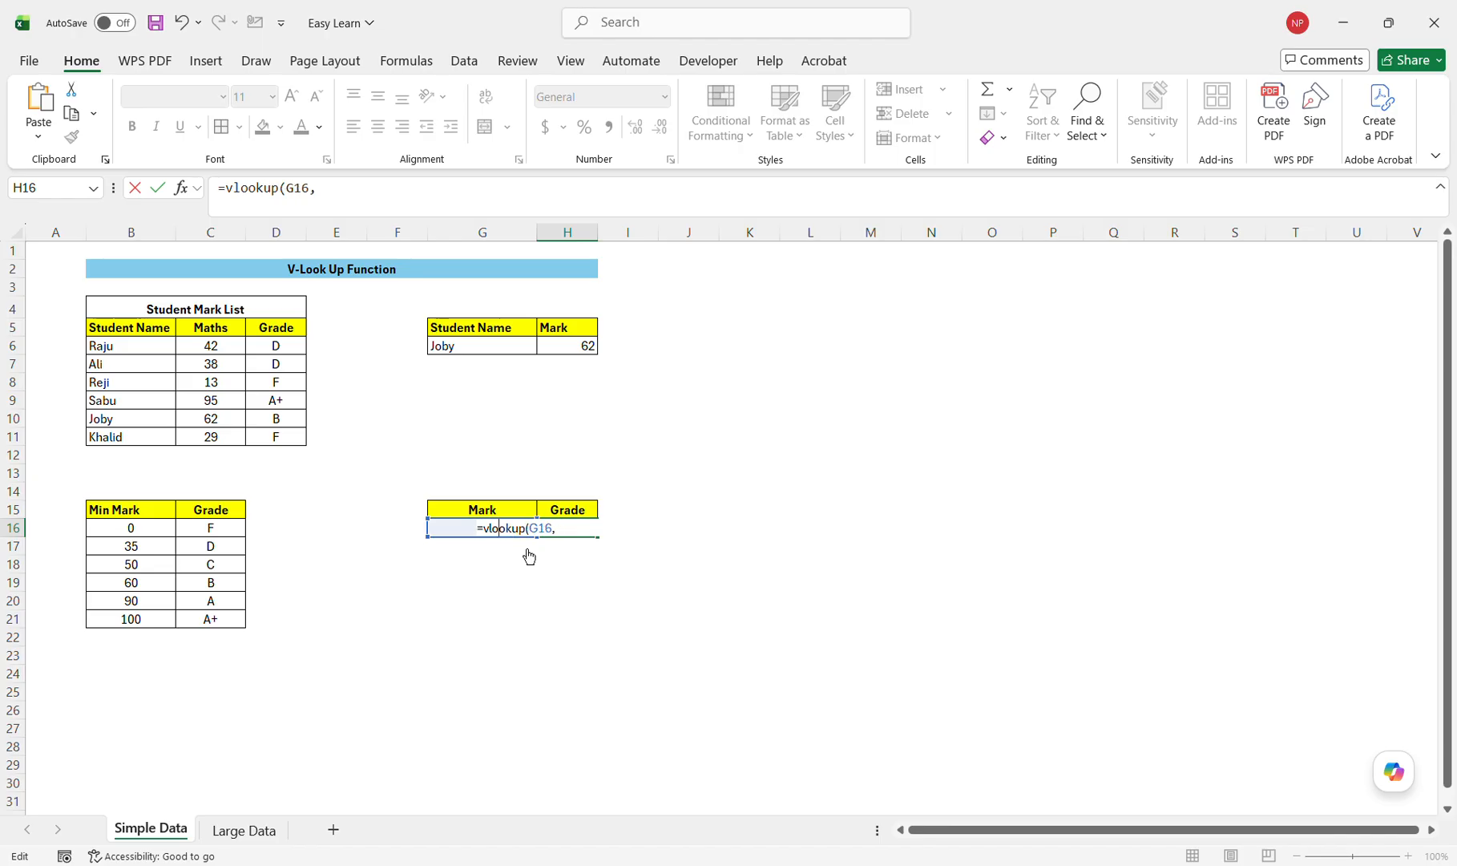
# - Complete the H16 formula with table range B15:C21, column index 2 and approximate match 1
pyautogui.click(561, 537)
pyautogui.click(138, 513)
pyautogui.moveTo(144, 522); pyautogui.dragTo(229, 620)
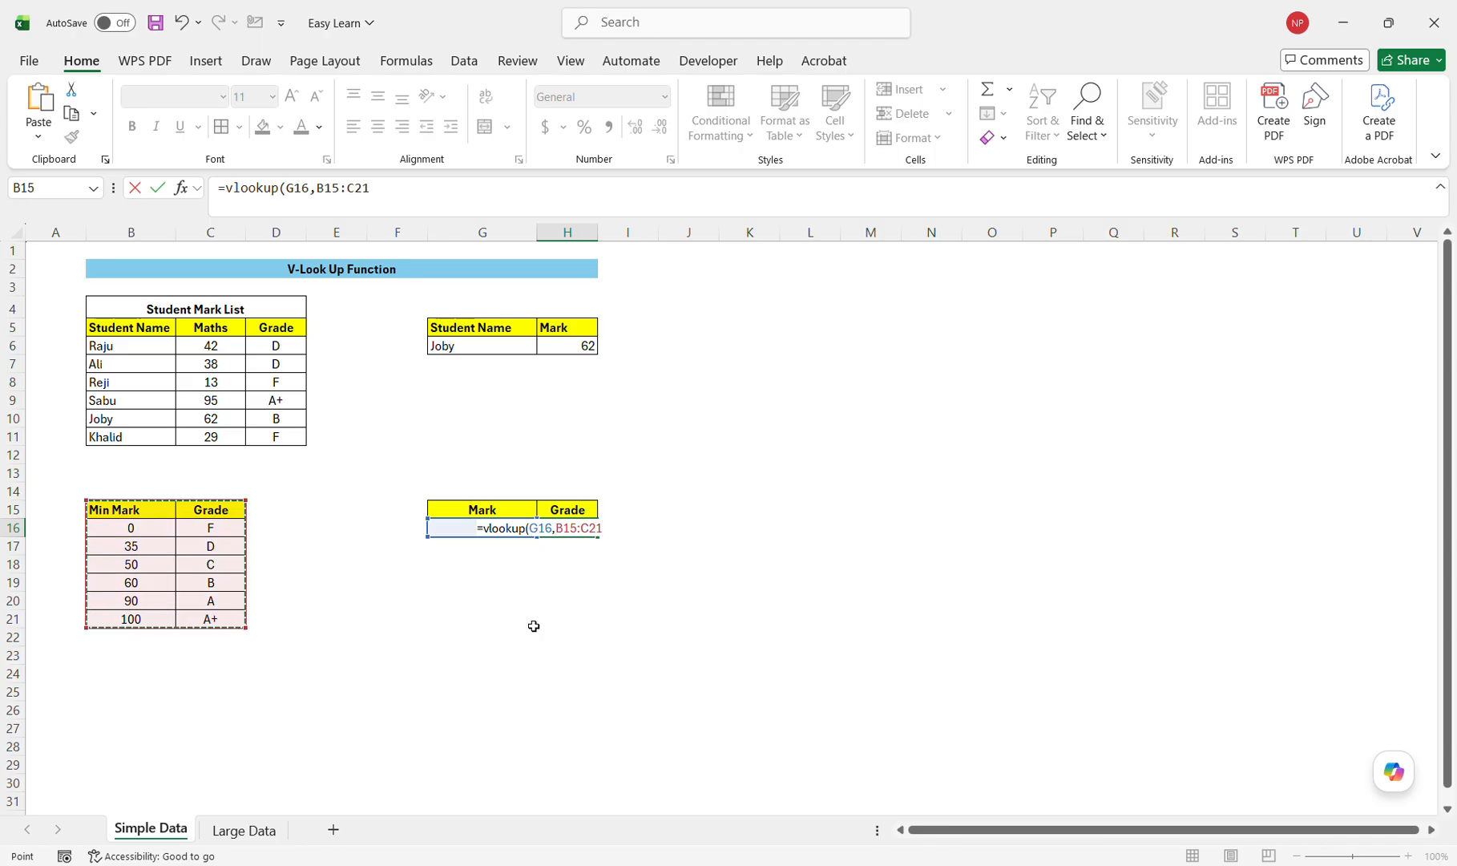
pyautogui.write(',')
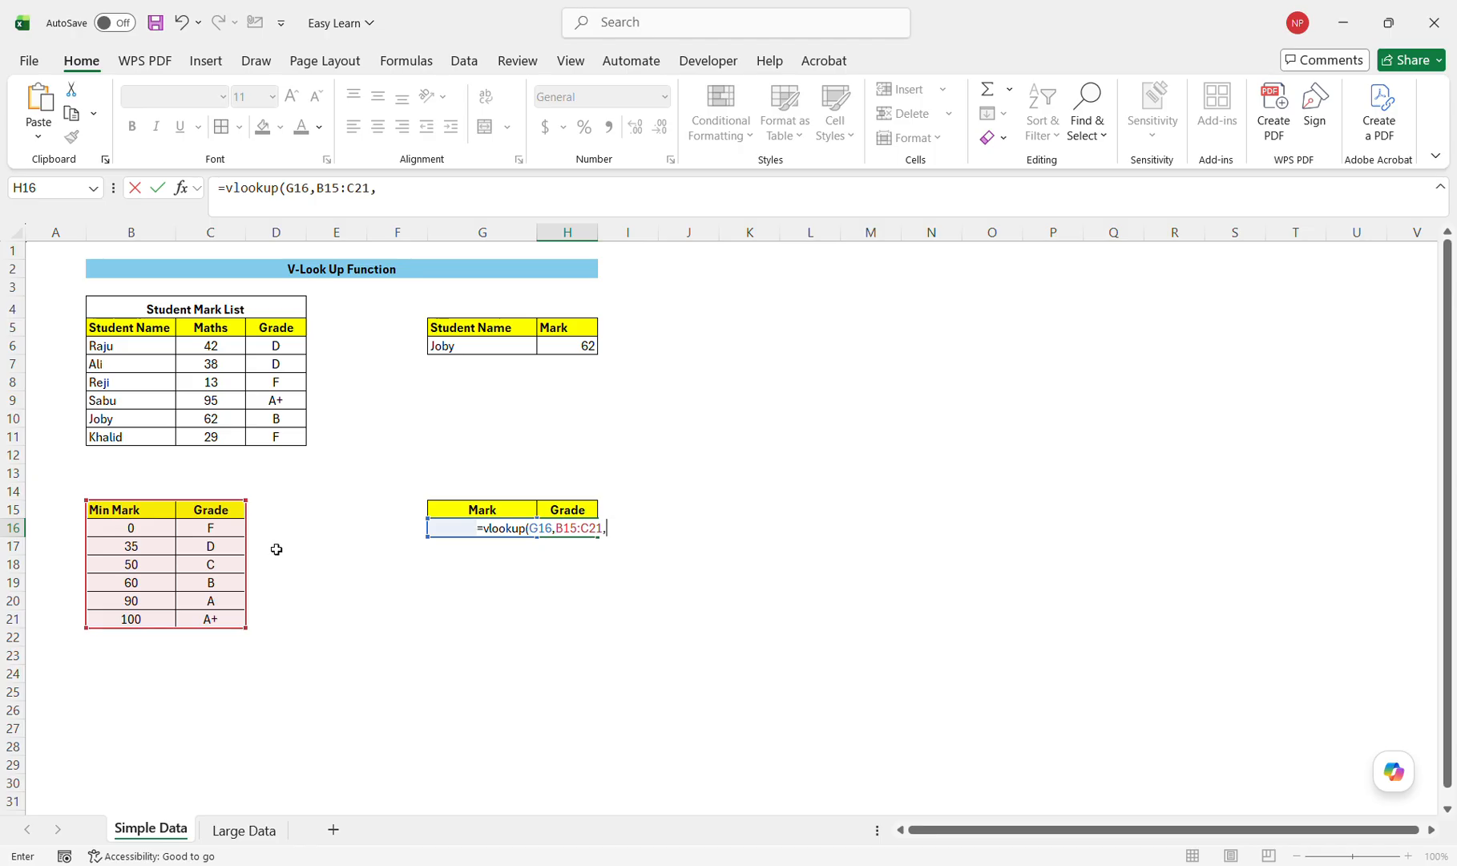
pyautogui.write('2,')
pyautogui.write('1)')
pyautogui.press('Return')
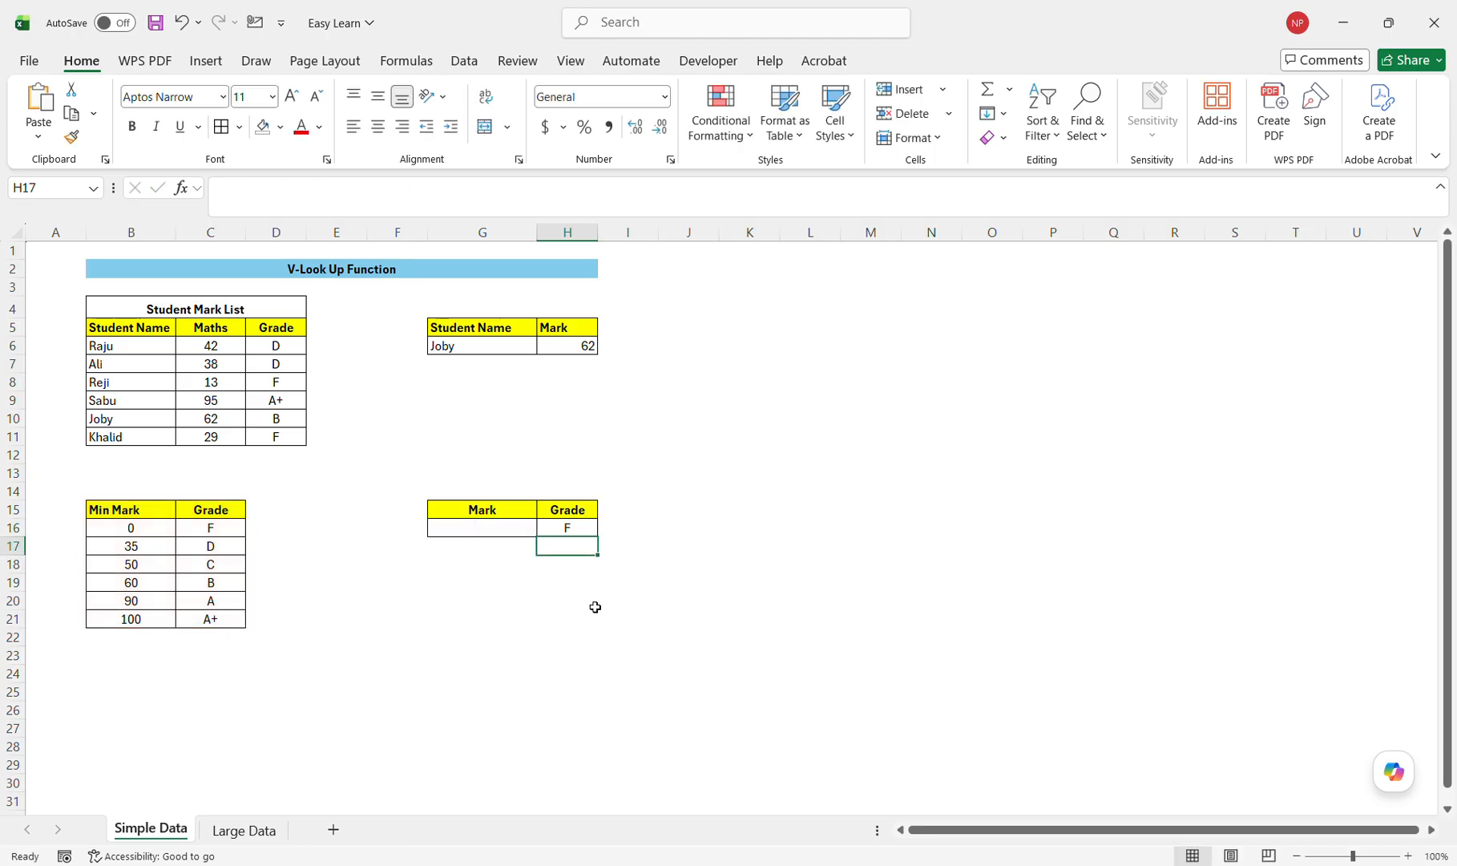
# - Enter the mark 55 in G16 to look up its grade
pyautogui.click(567, 528)
pyautogui.click(501, 531)
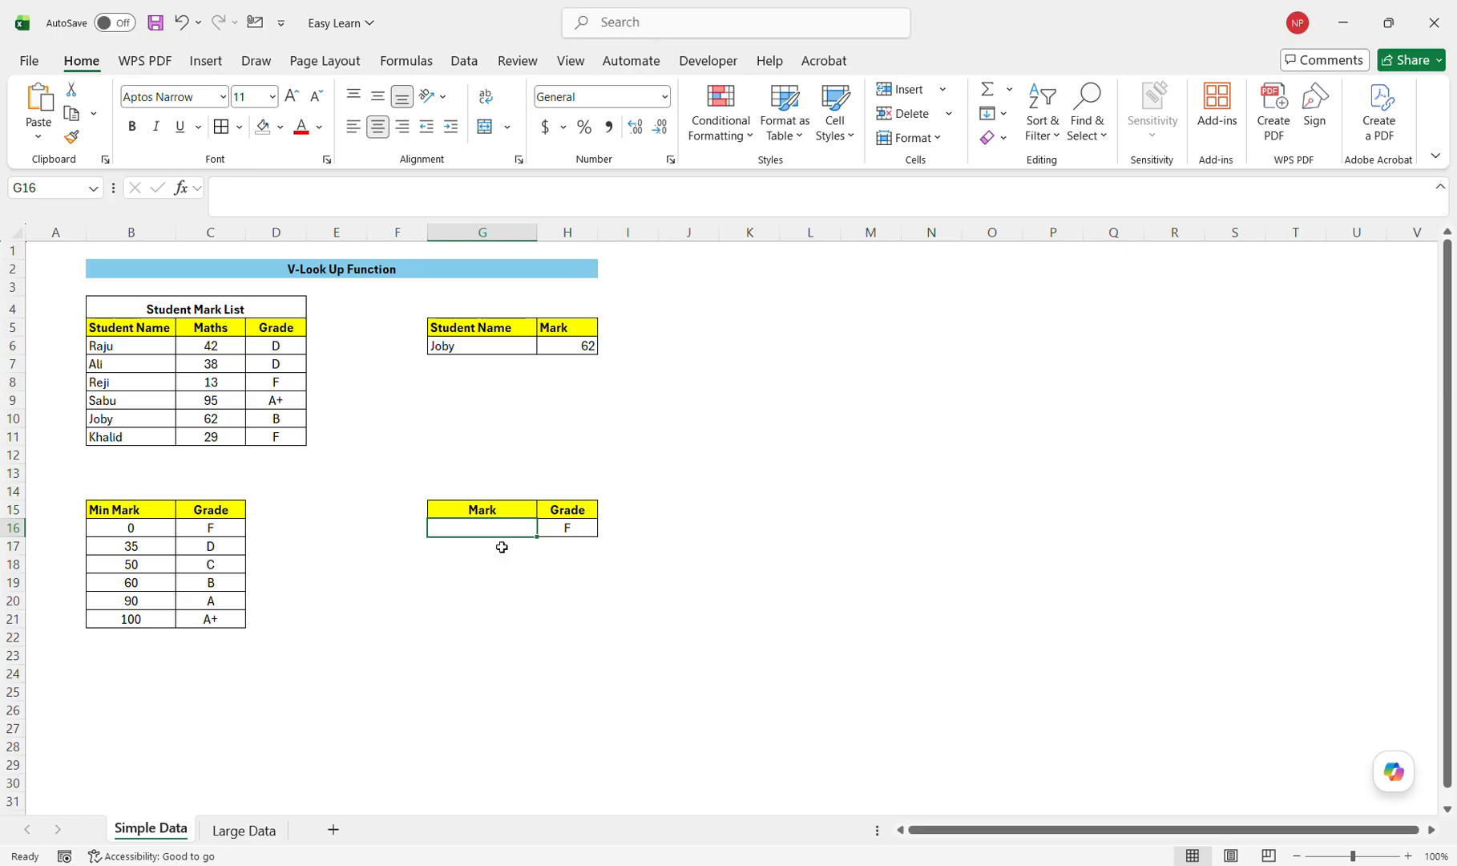
pyautogui.write('55')
pyautogui.press('Return')
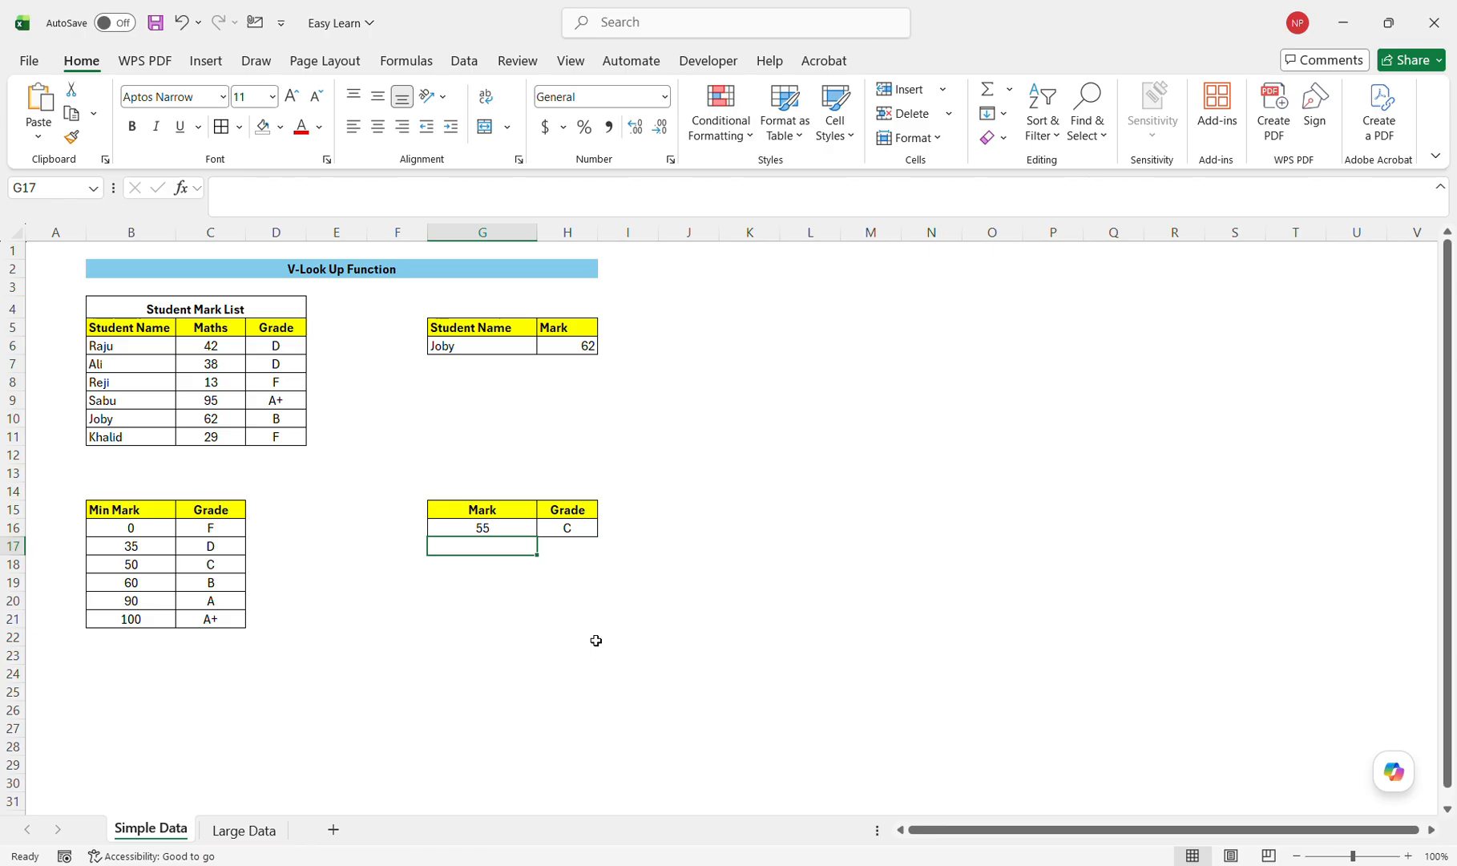
# - Compare the exact-match VLOOKUP formula in H6 with the approximate-match formula in H16, leaving both formulas unedited
pyautogui.click(578, 531)
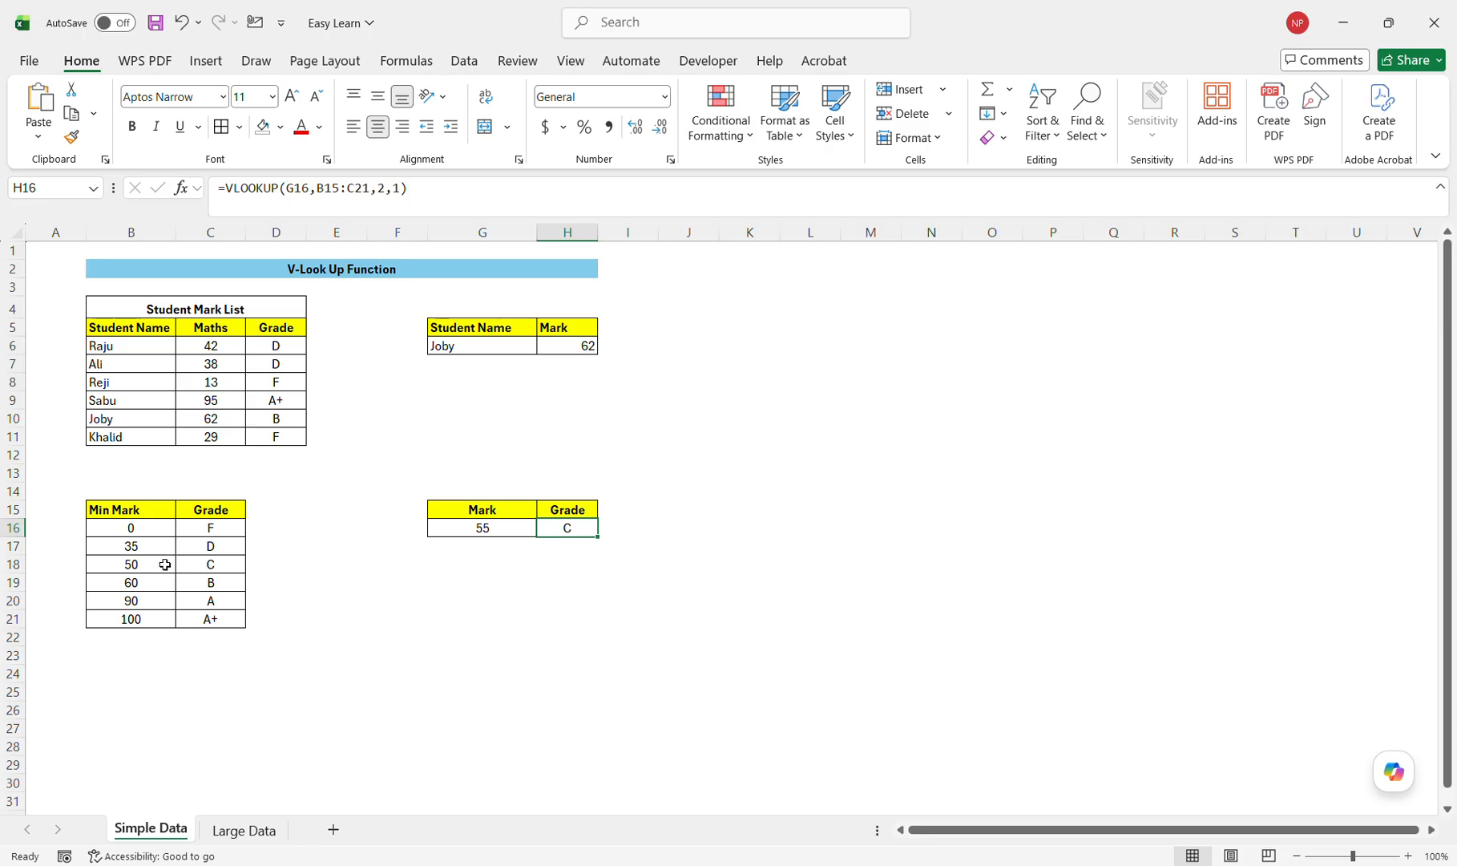
pyautogui.click(505, 535)
pyautogui.click(586, 349)
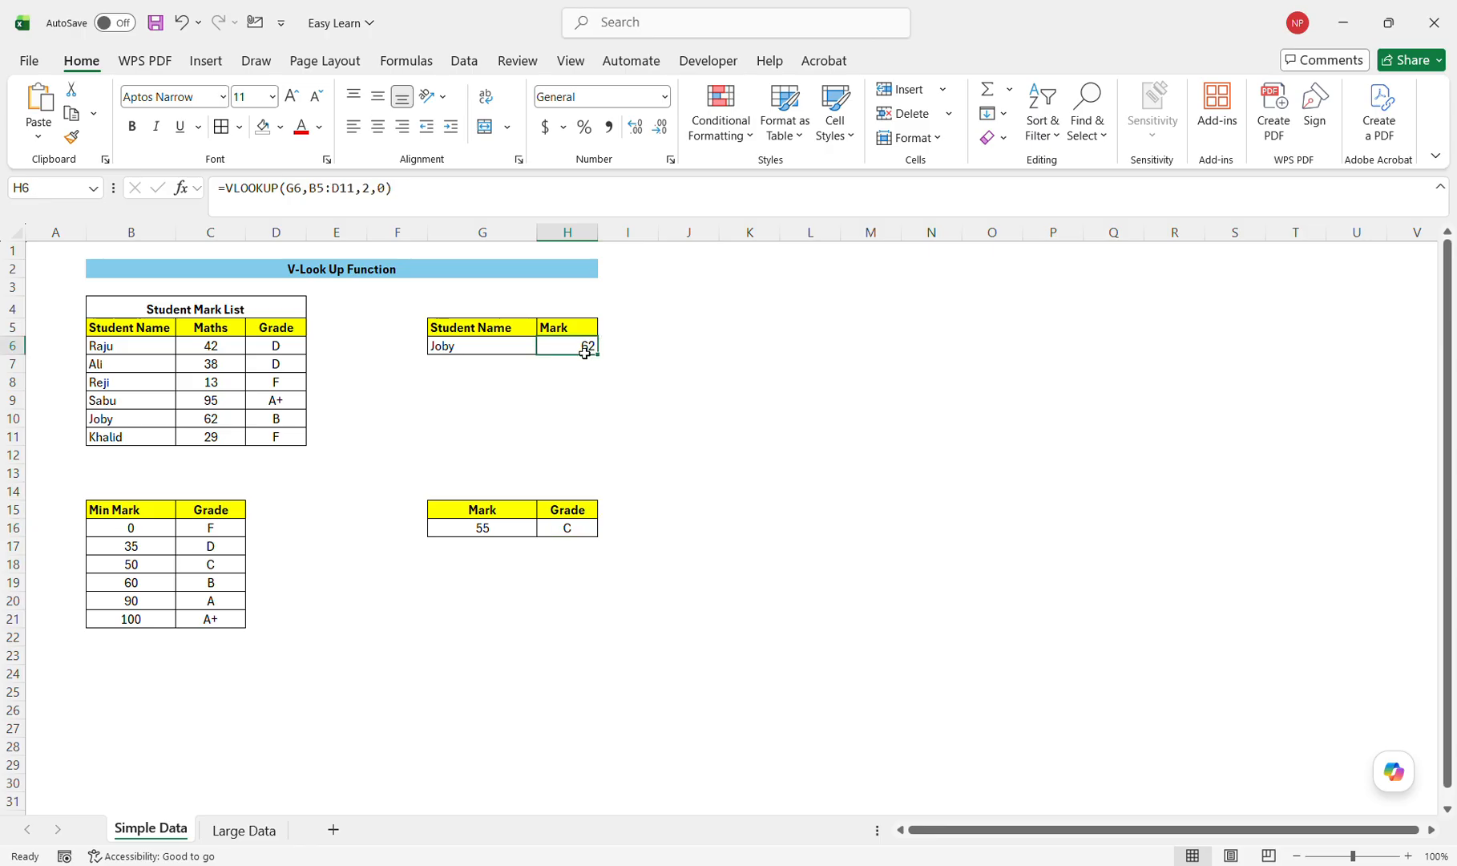
pyautogui.doubleClick(381, 188)
pyautogui.click(670, 419)
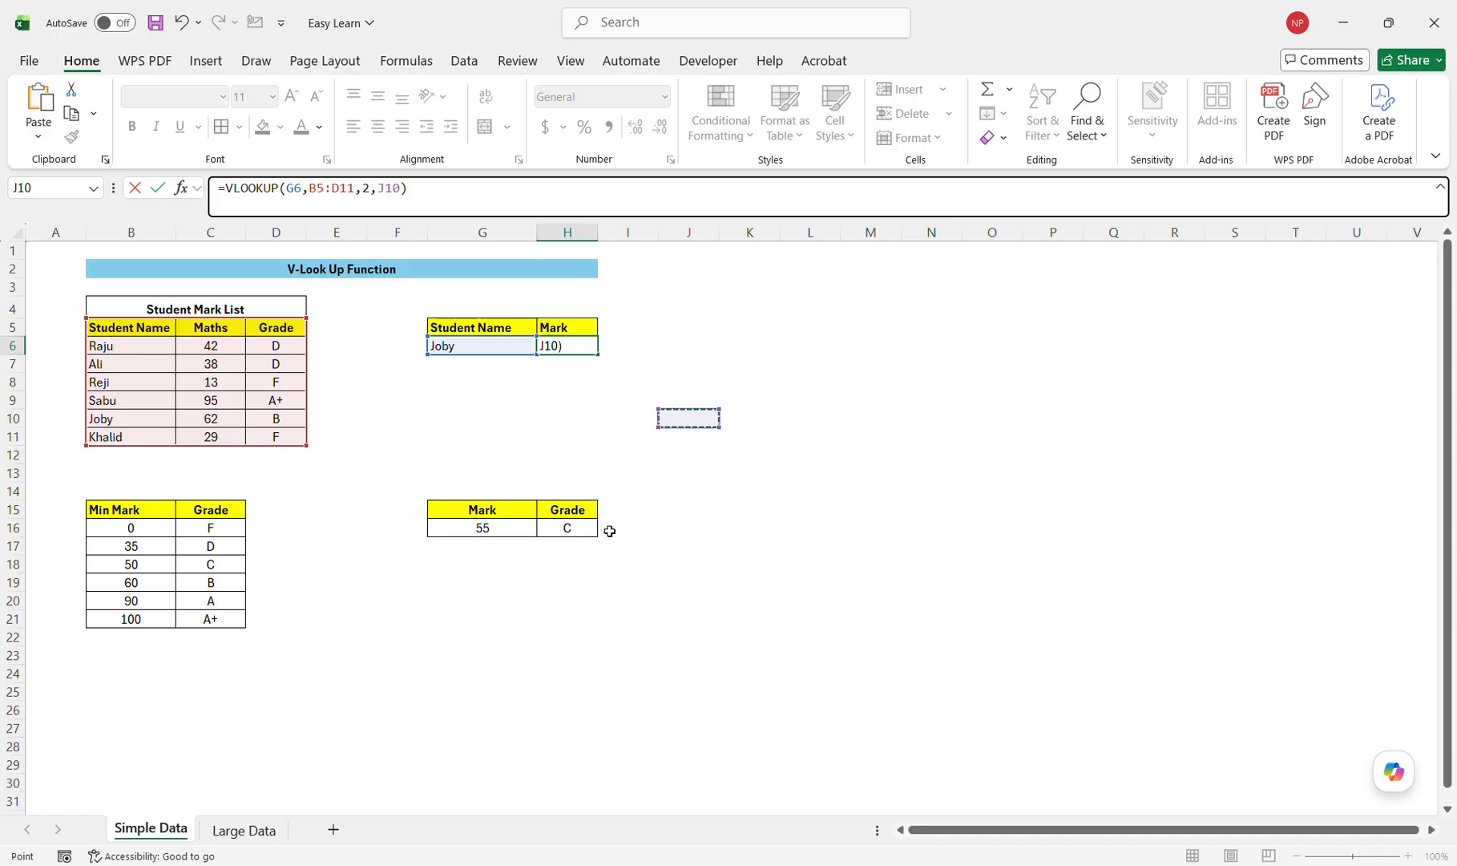
pyautogui.click(584, 528)
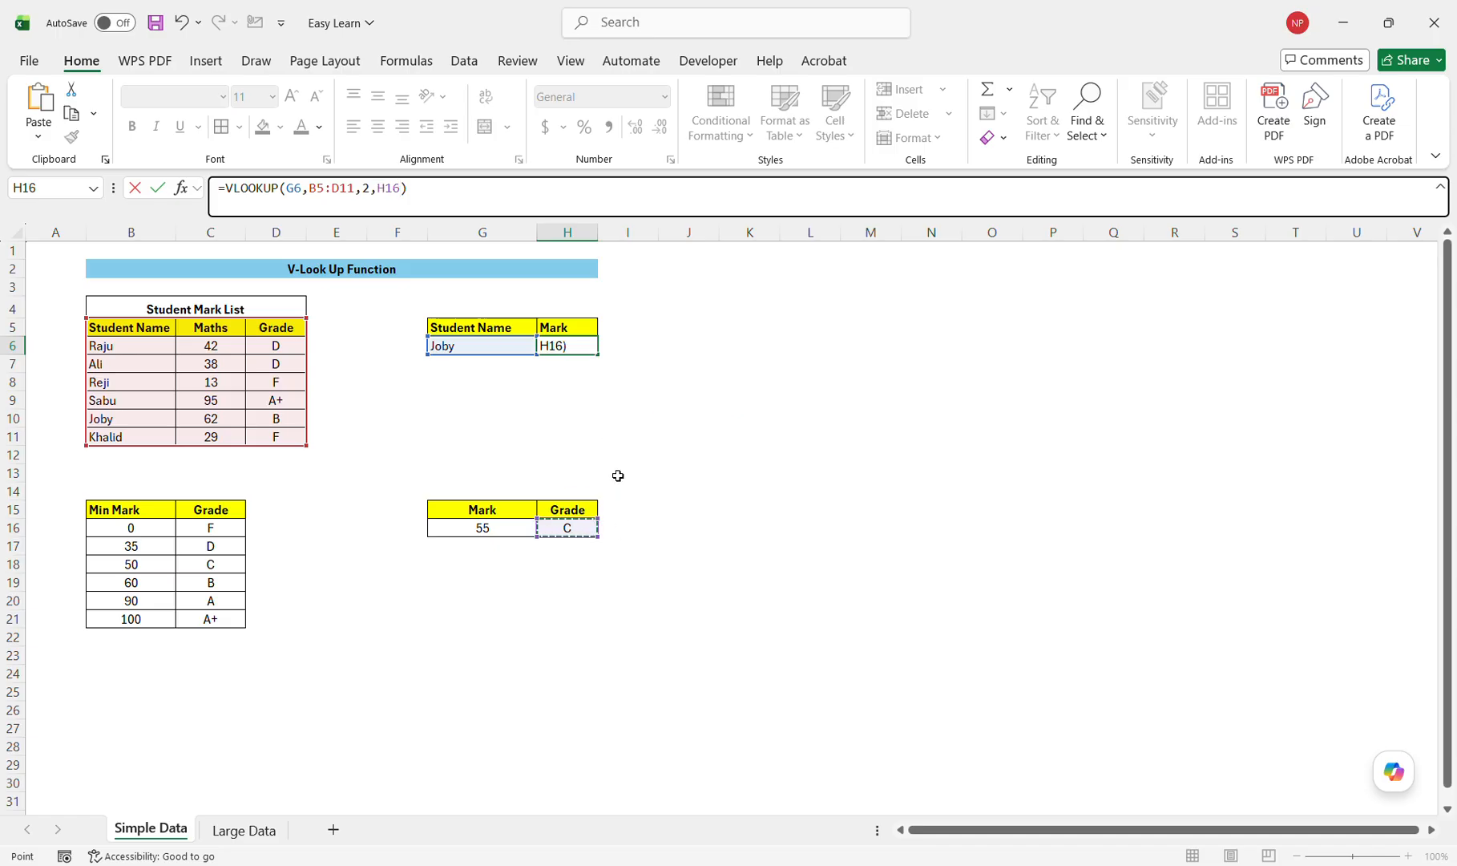
pyautogui.press('Escape')
pyautogui.click(593, 530)
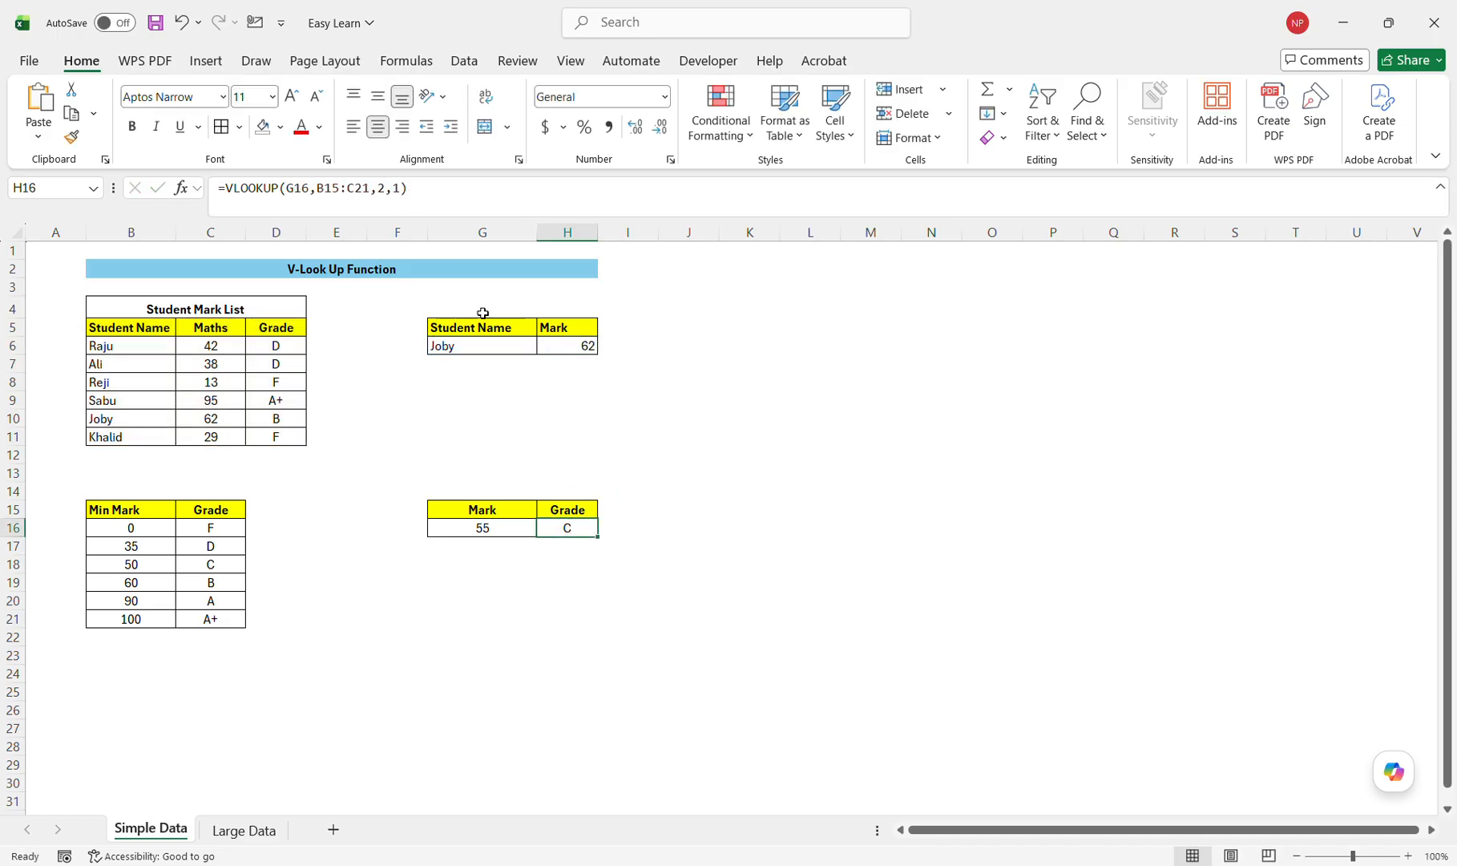
# - Test the grade lookup by entering the marks 95, 90 and 50 in G16, one after another
pyautogui.click(491, 533)
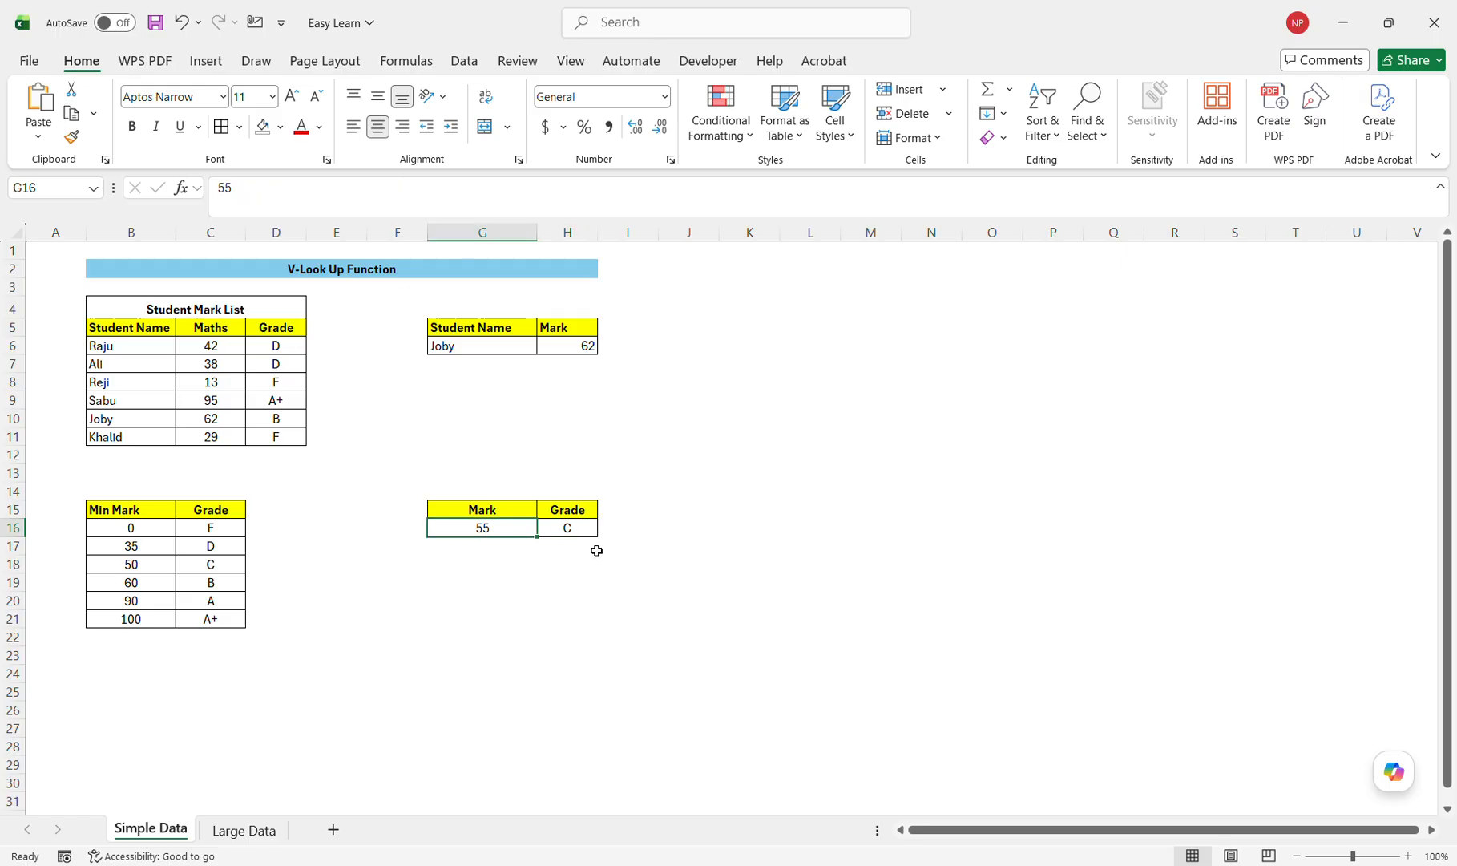
pyautogui.write('95')
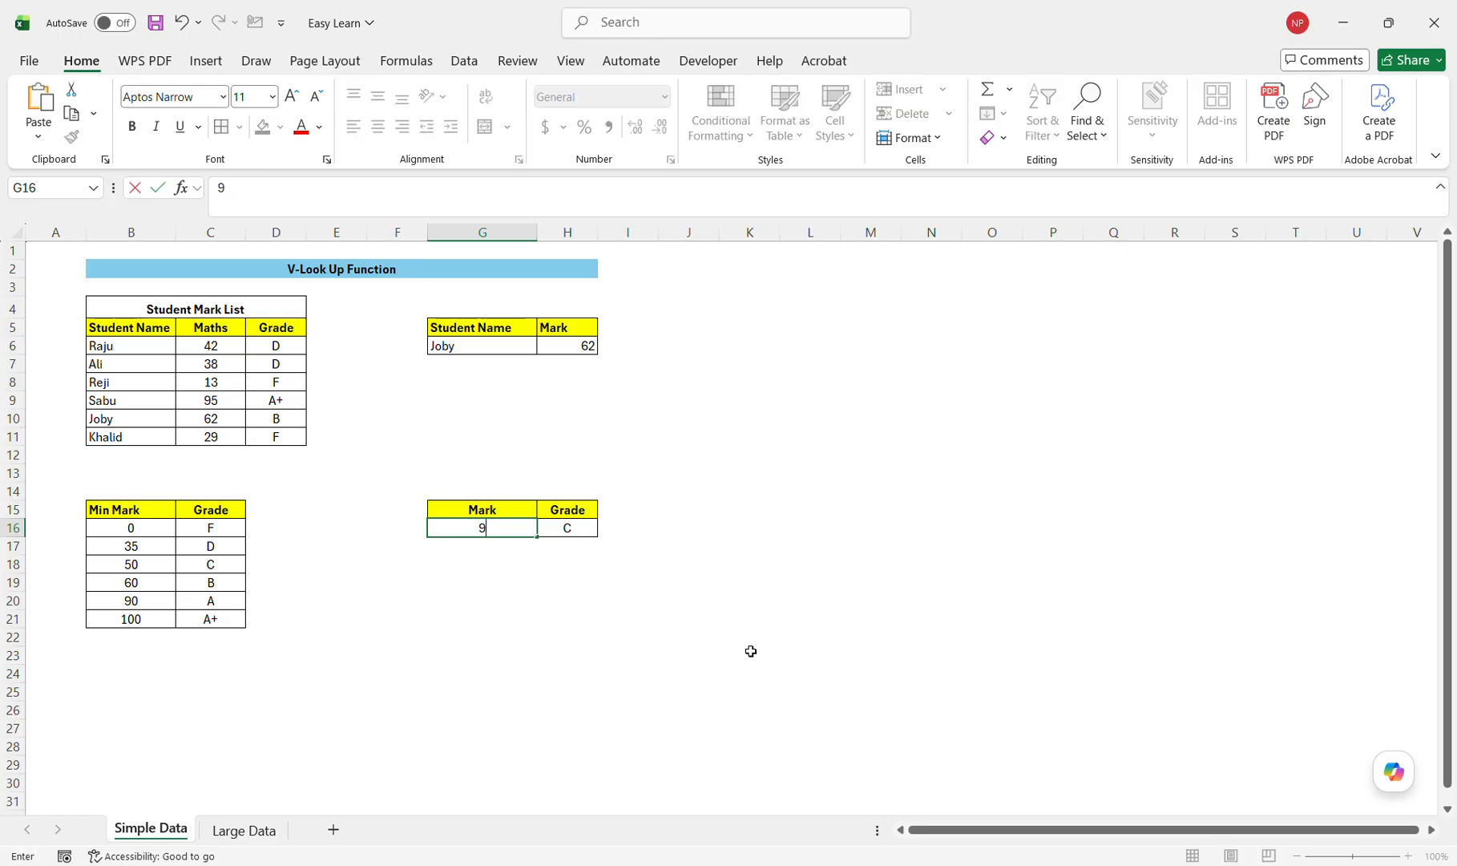
pyautogui.press('Return')
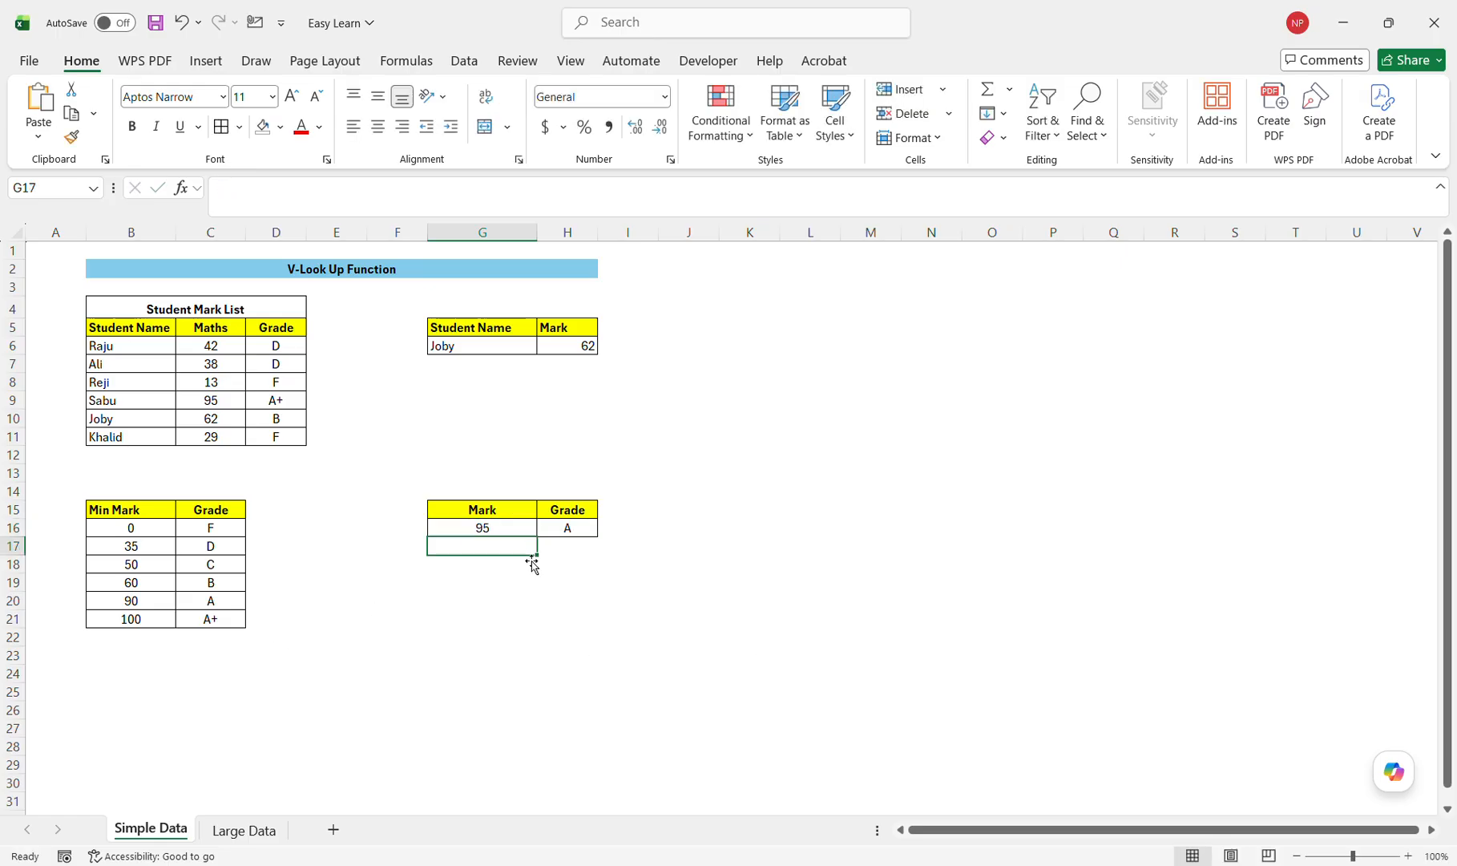
pyautogui.click(510, 531)
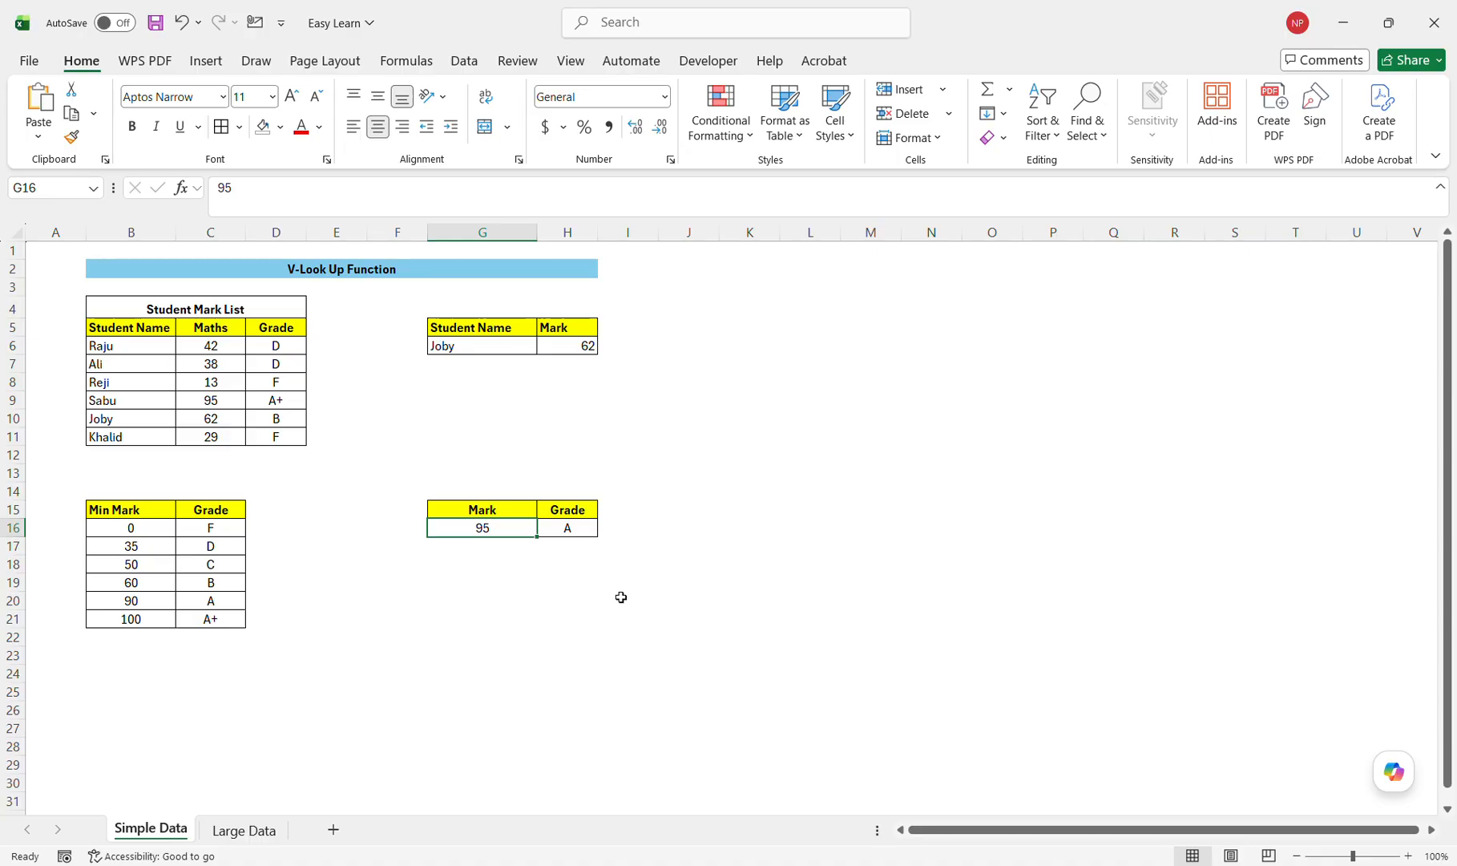
pyautogui.write('90')
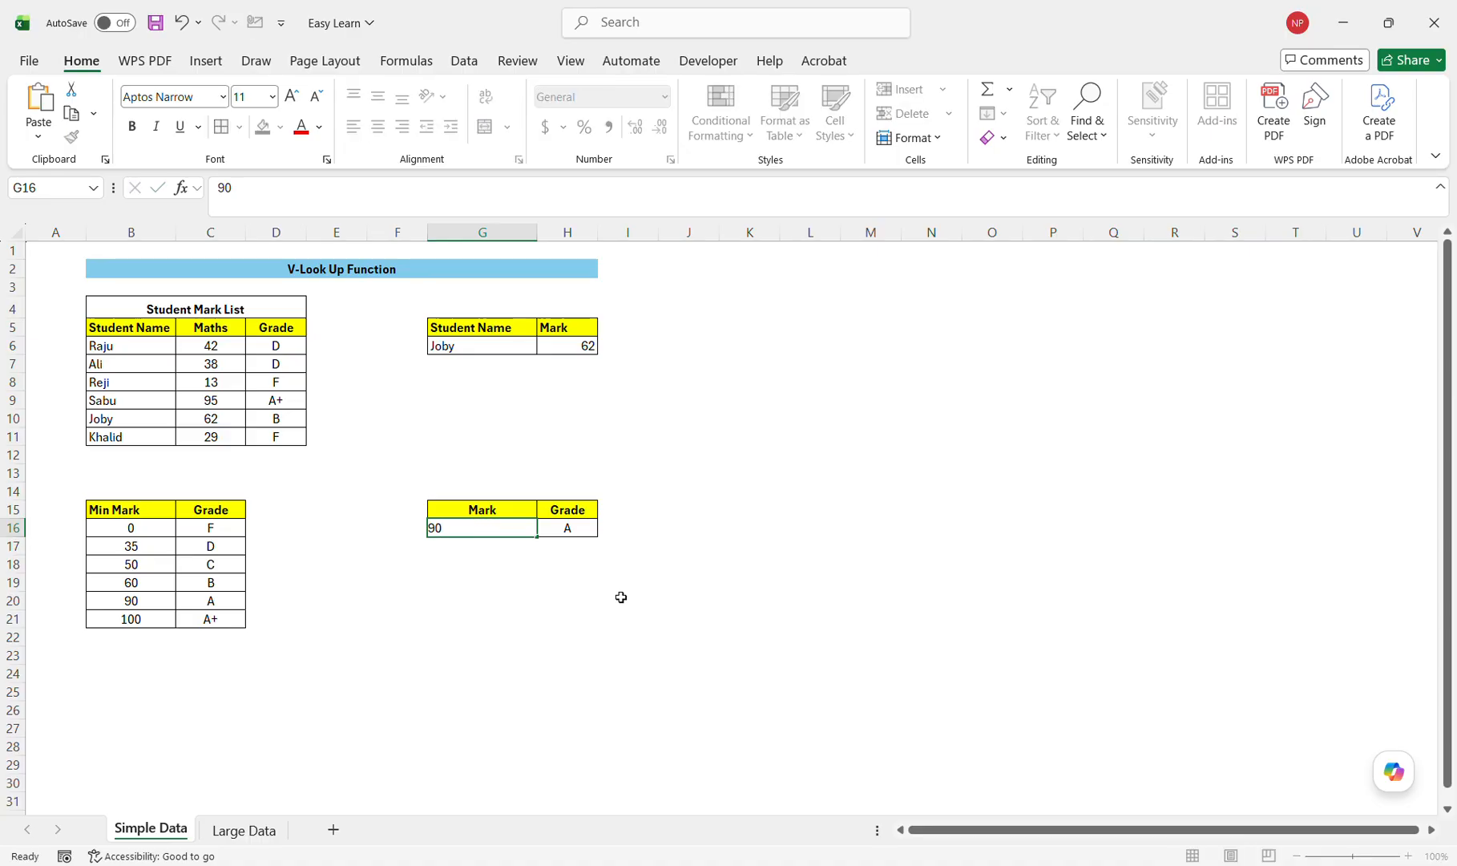
pyautogui.press('Return')
pyautogui.click(499, 534)
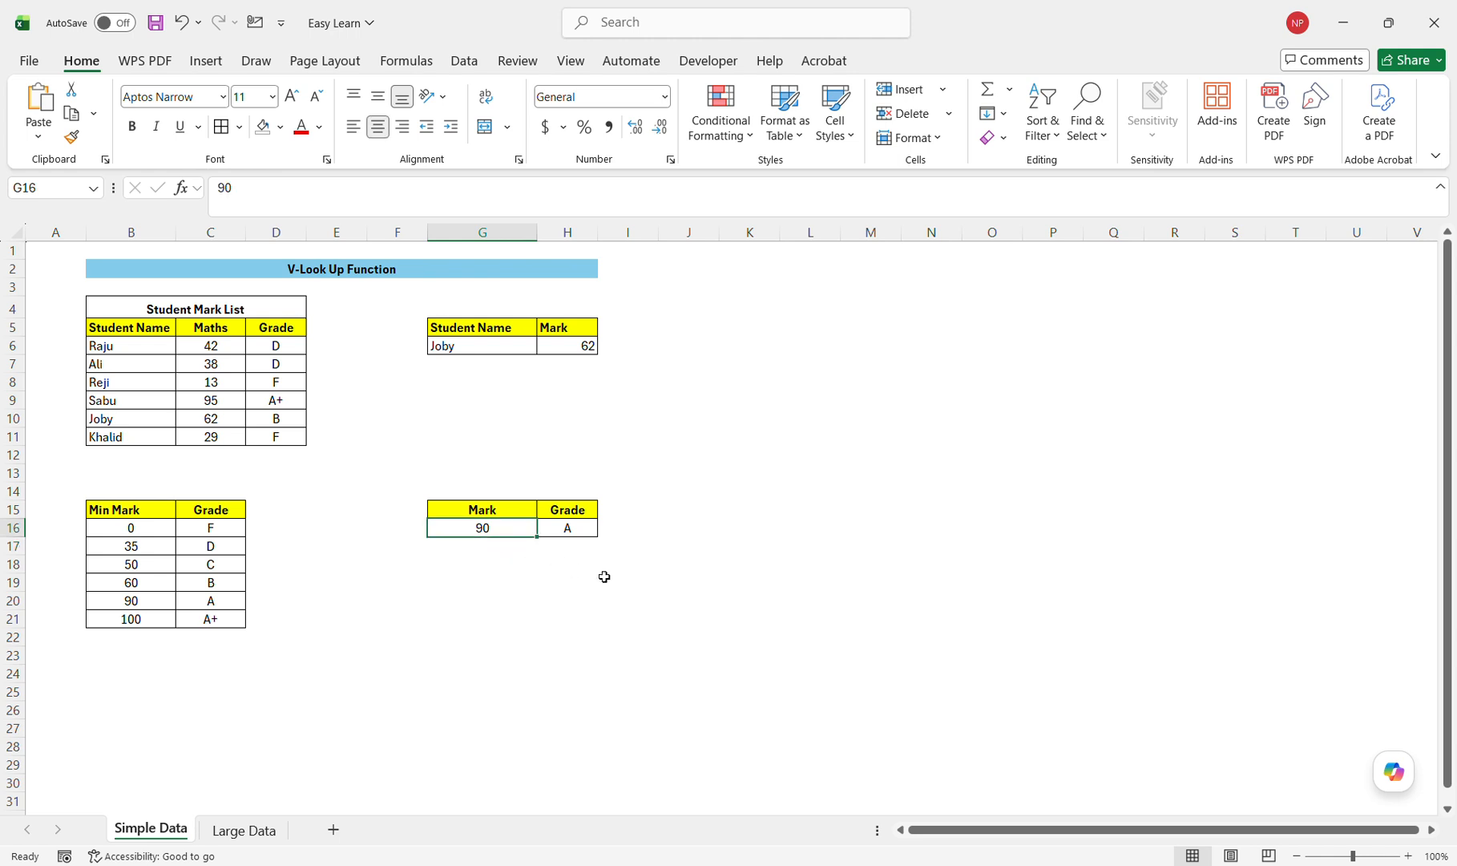
pyautogui.write('50')
pyautogui.press('Return')
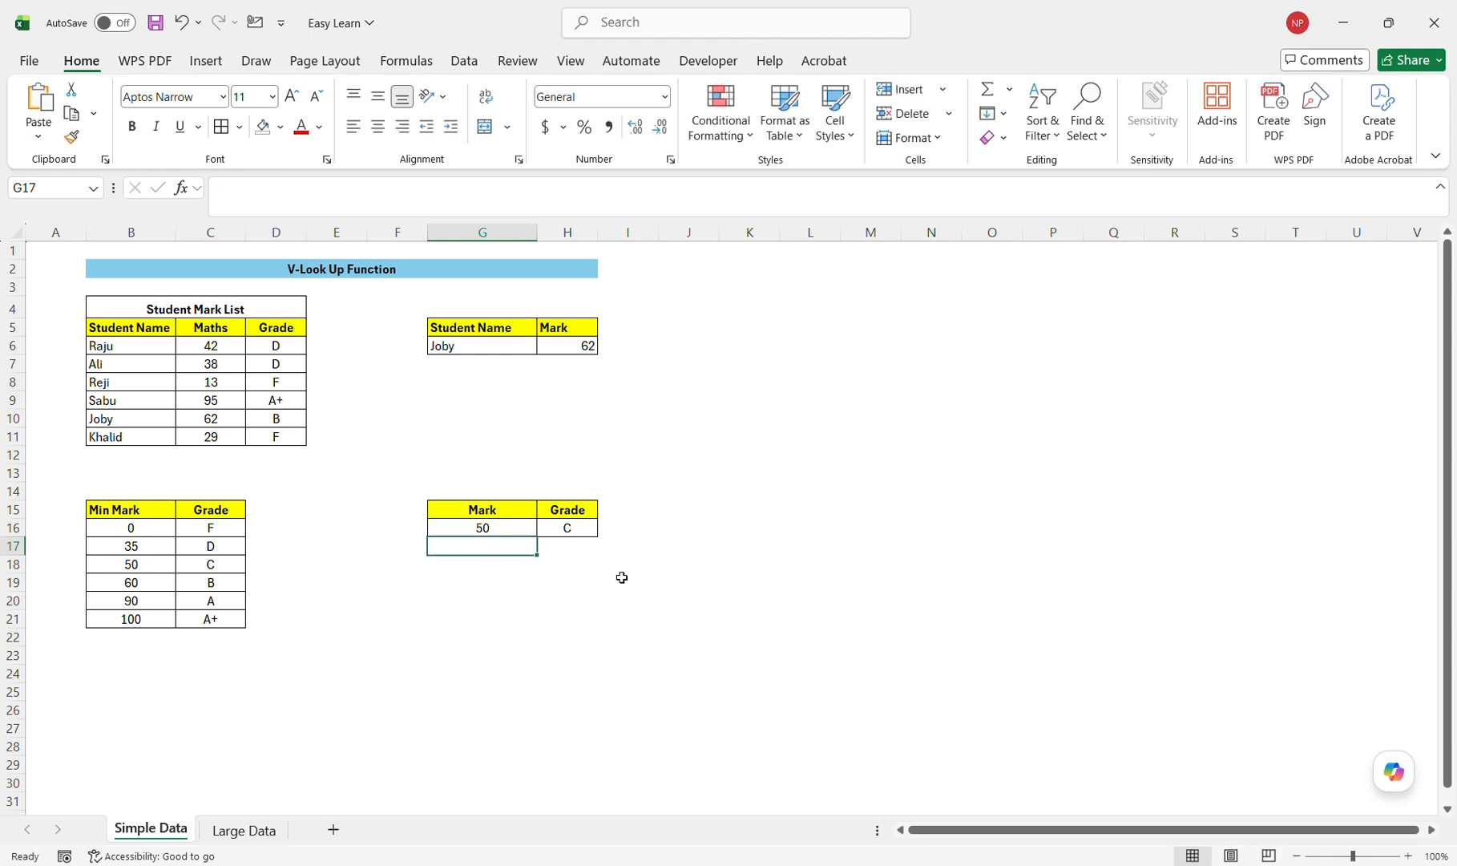
# - Set the mark in G16 to 55
pyautogui.click(509, 531)
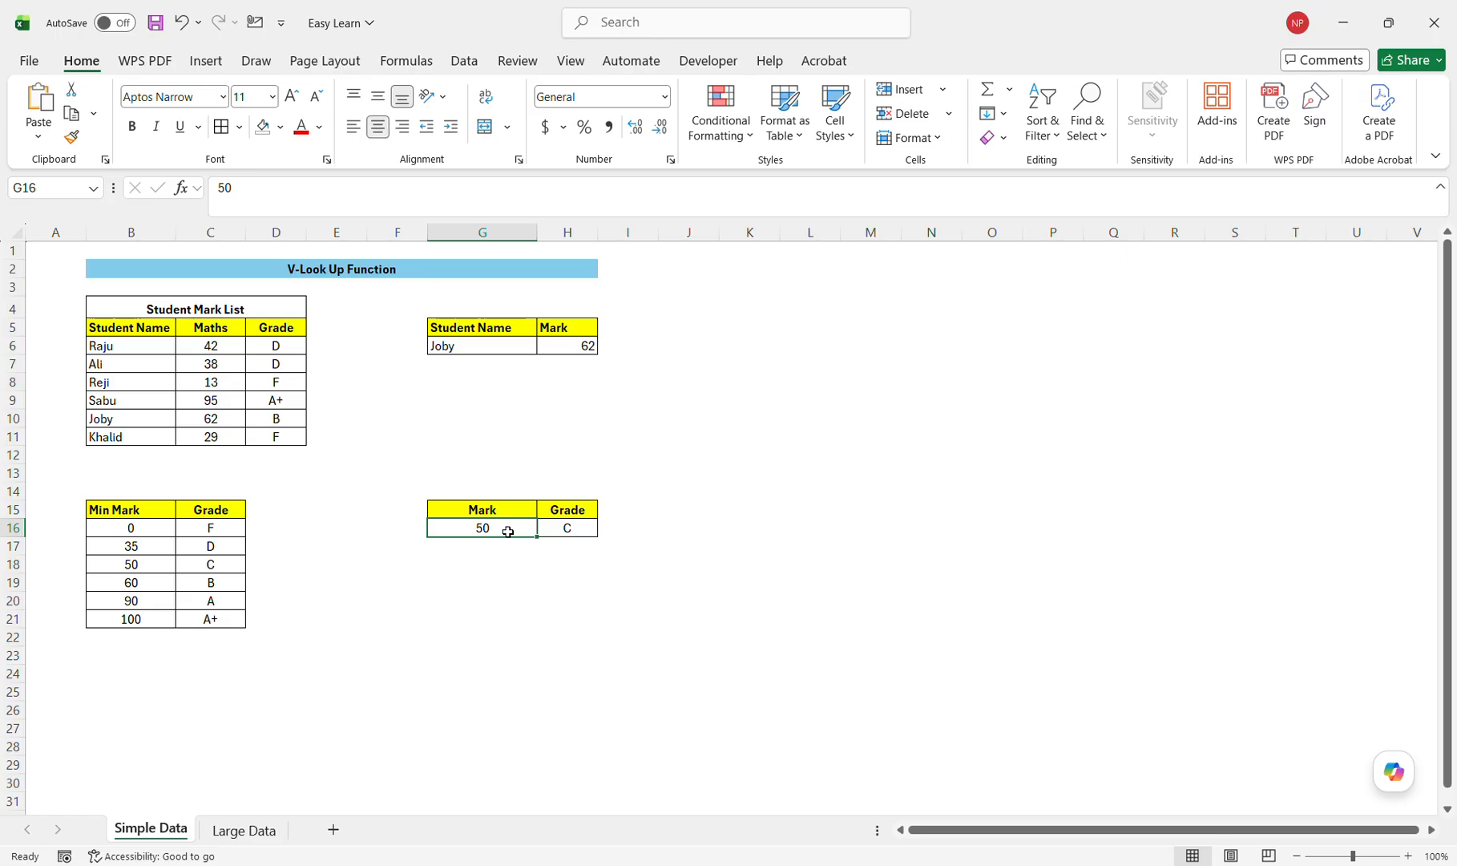
pyautogui.write('55')
pyautogui.press('Return')
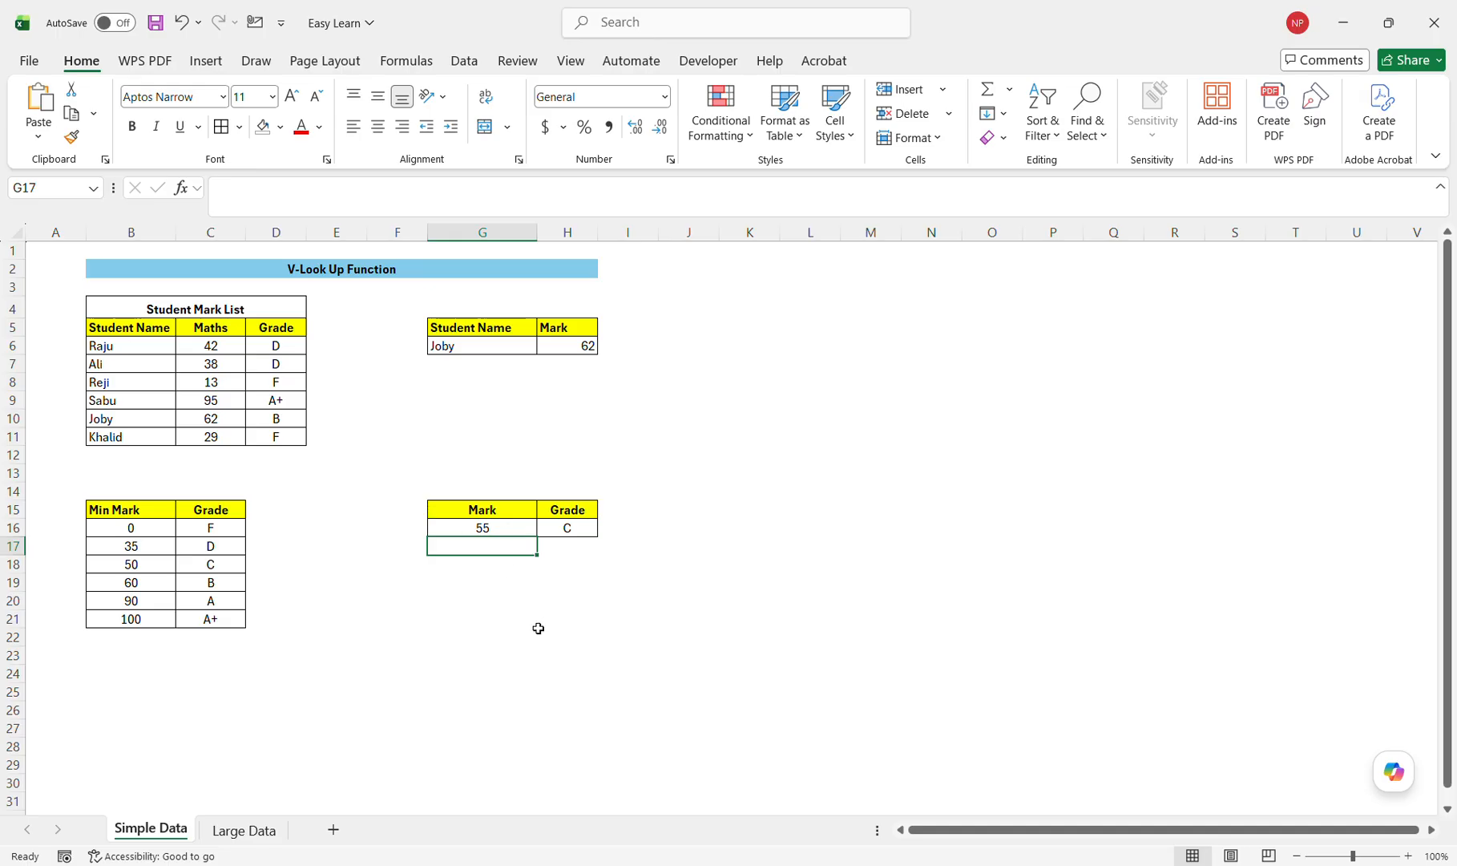
pyautogui.click(525, 658)
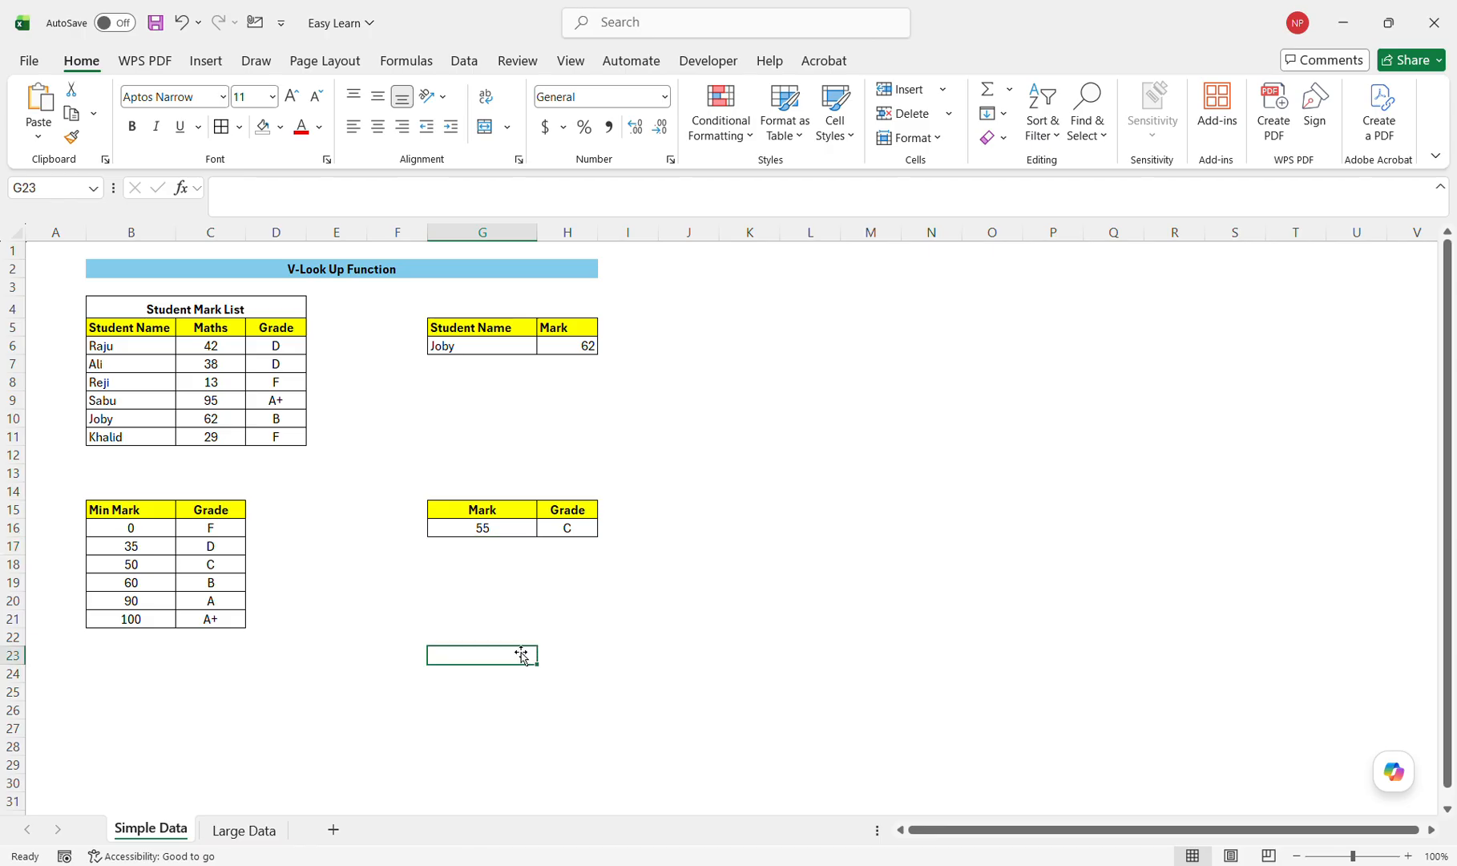
# - On the Large Data sheet, clear the existing lookup value in H5 and the quantity formula in I5
pyautogui.click(244, 830)
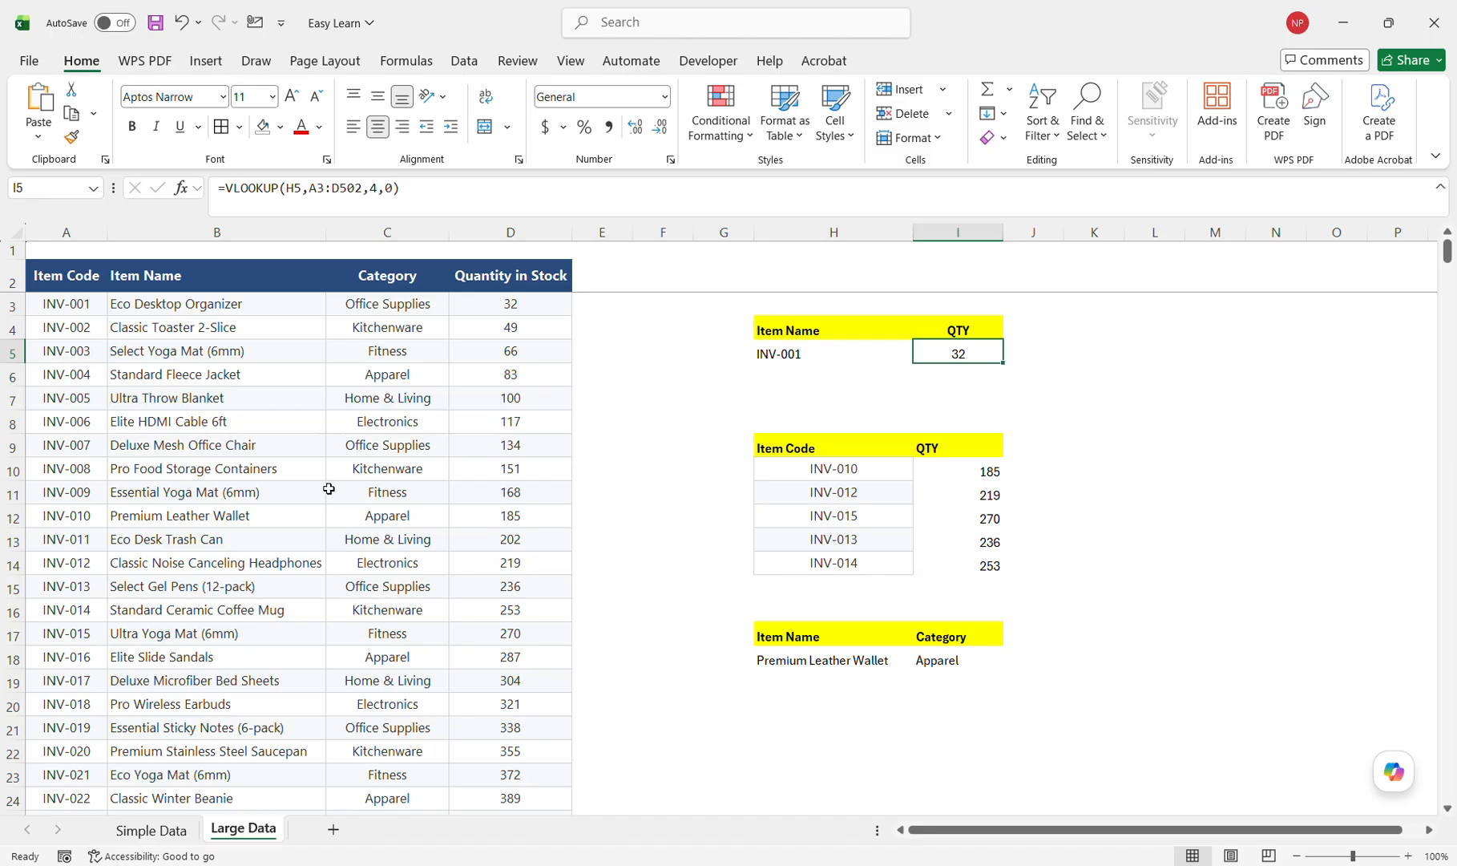
pyautogui.scroll(-4, 328, 488)
pyautogui.scroll(4, 329, 488)
pyautogui.click(286, 384)
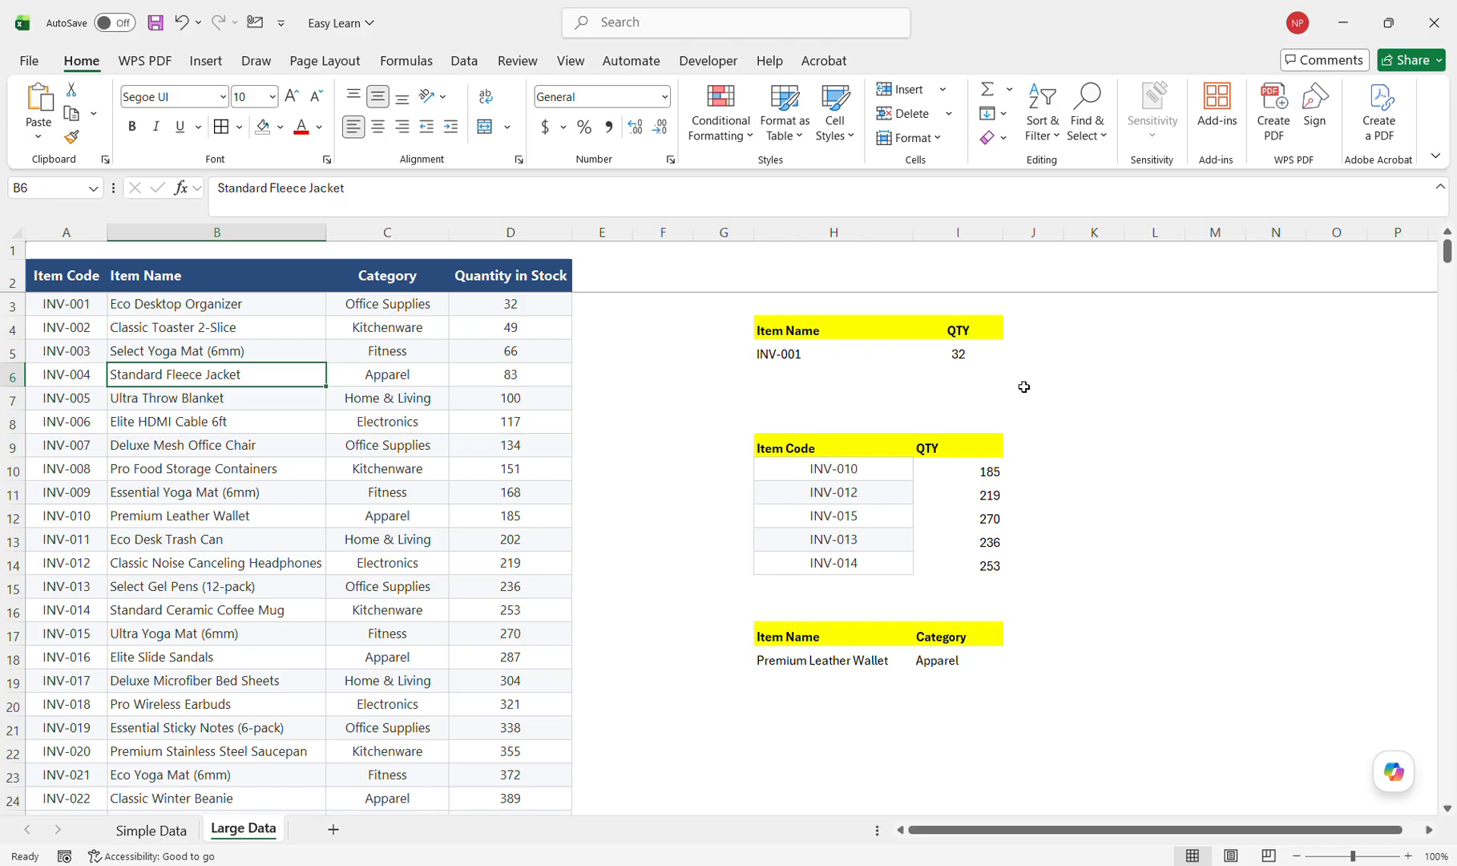
pyautogui.click(983, 358)
pyautogui.press('Delete')
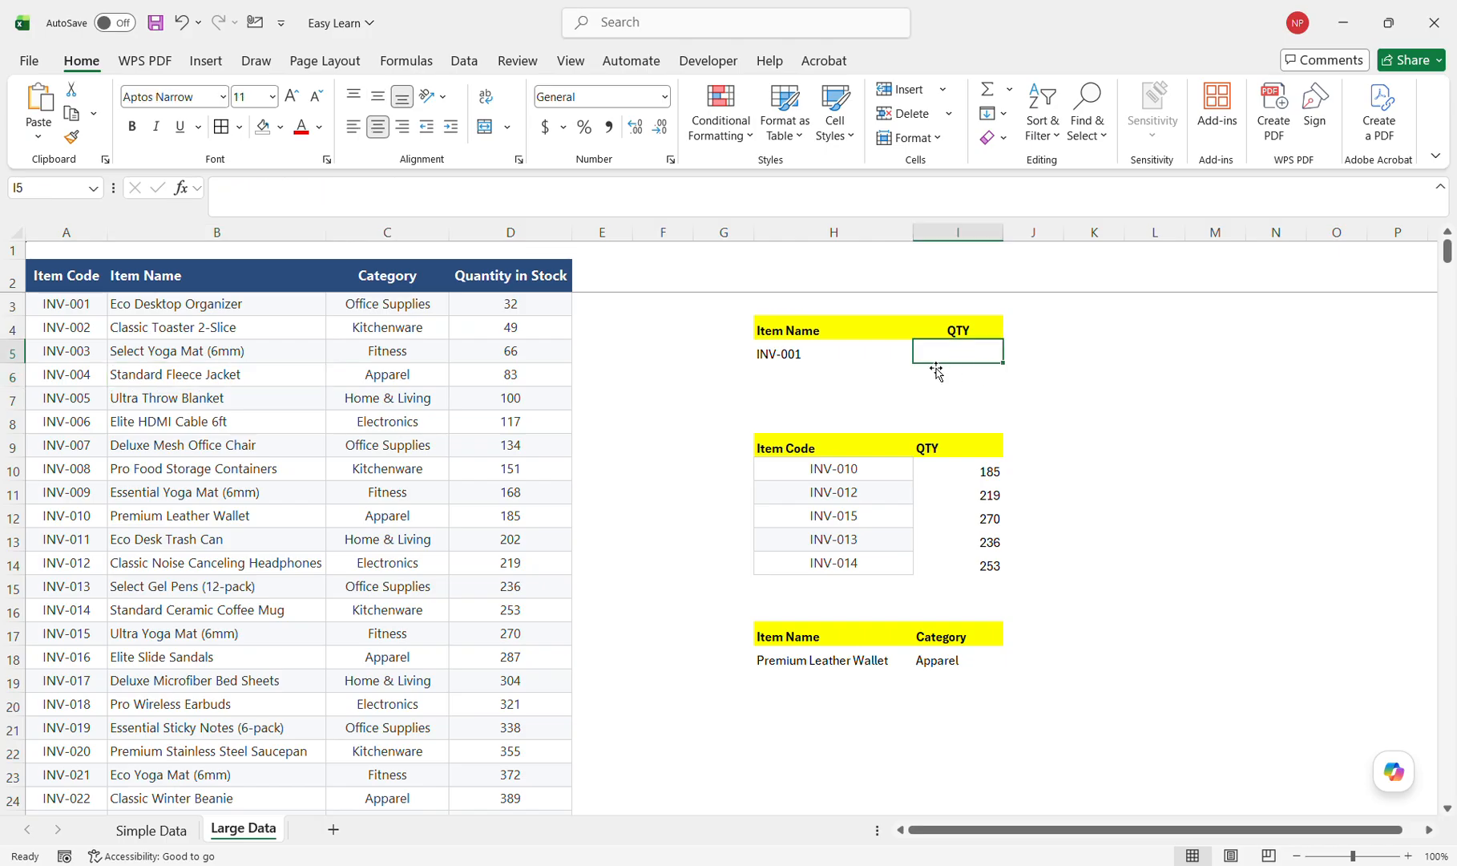
pyautogui.click(853, 363)
pyautogui.press('Delete')
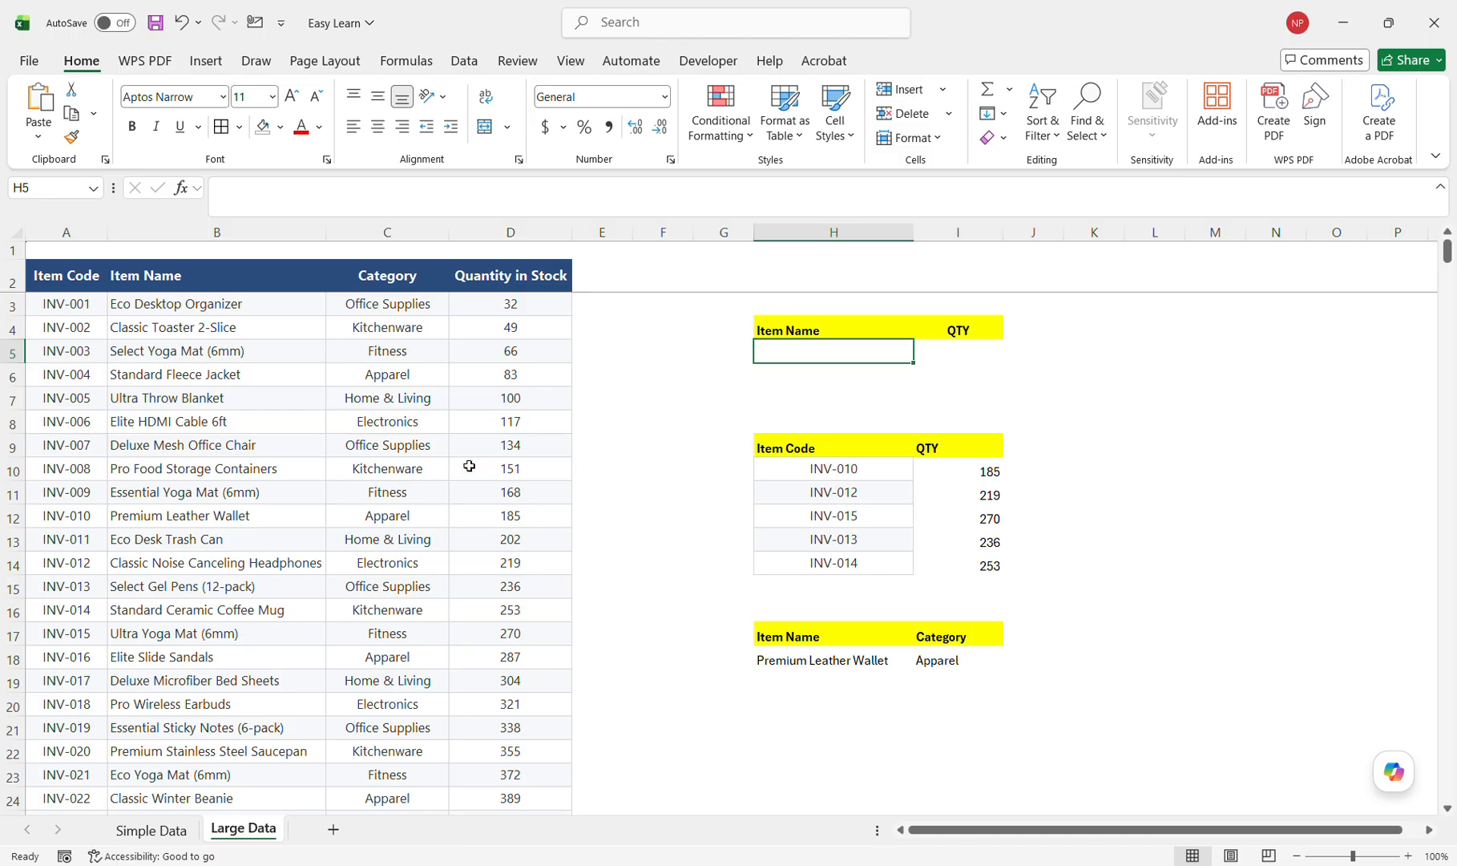
# - Enter =VLOOKUP(H5,B2:D502,3,0) in I5 to look up stock quantity by exact item name
pyautogui.click(964, 357)
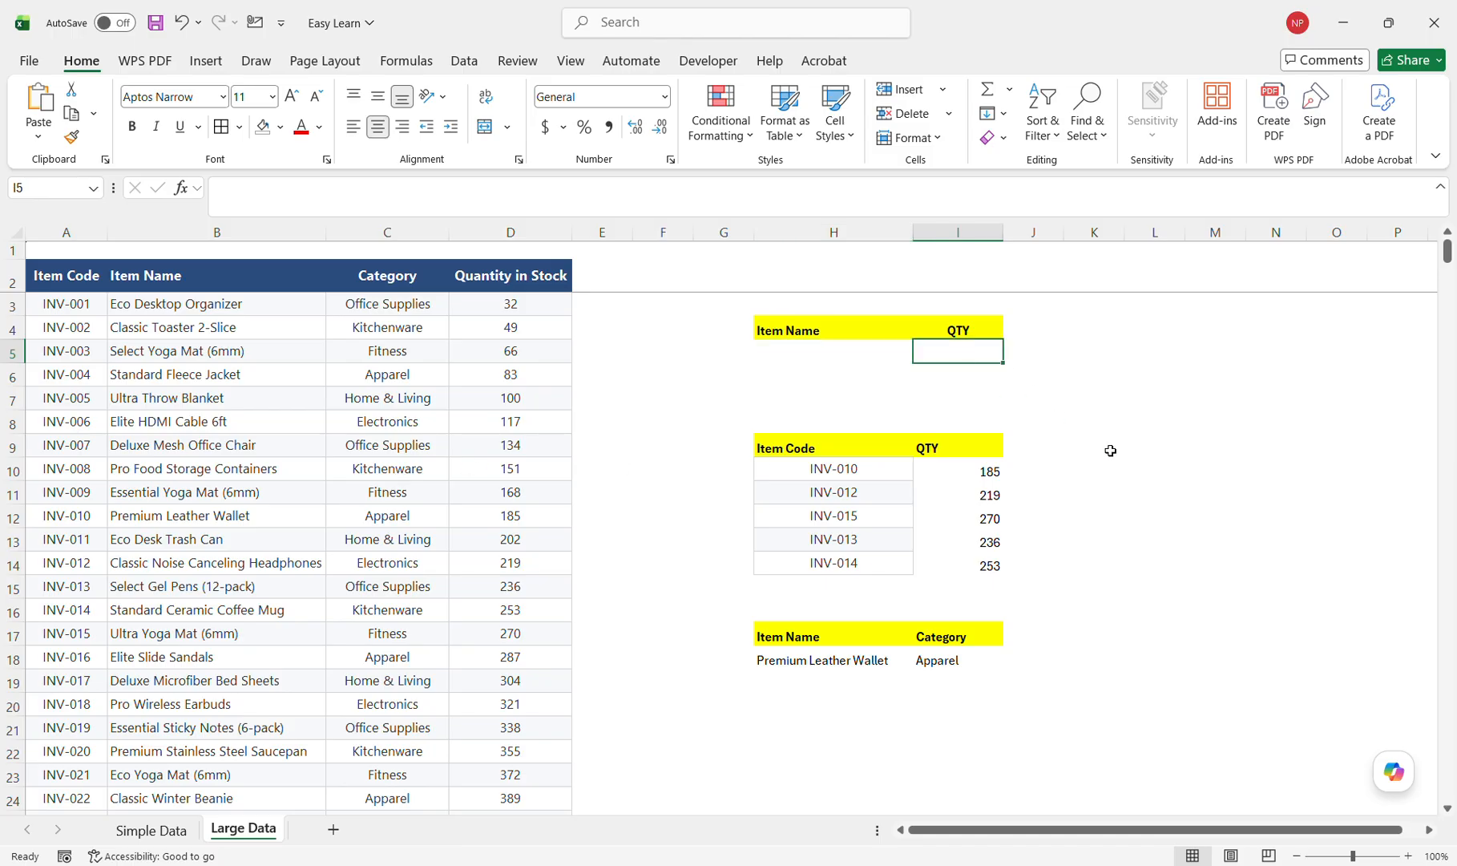
pyautogui.write('=vloo')
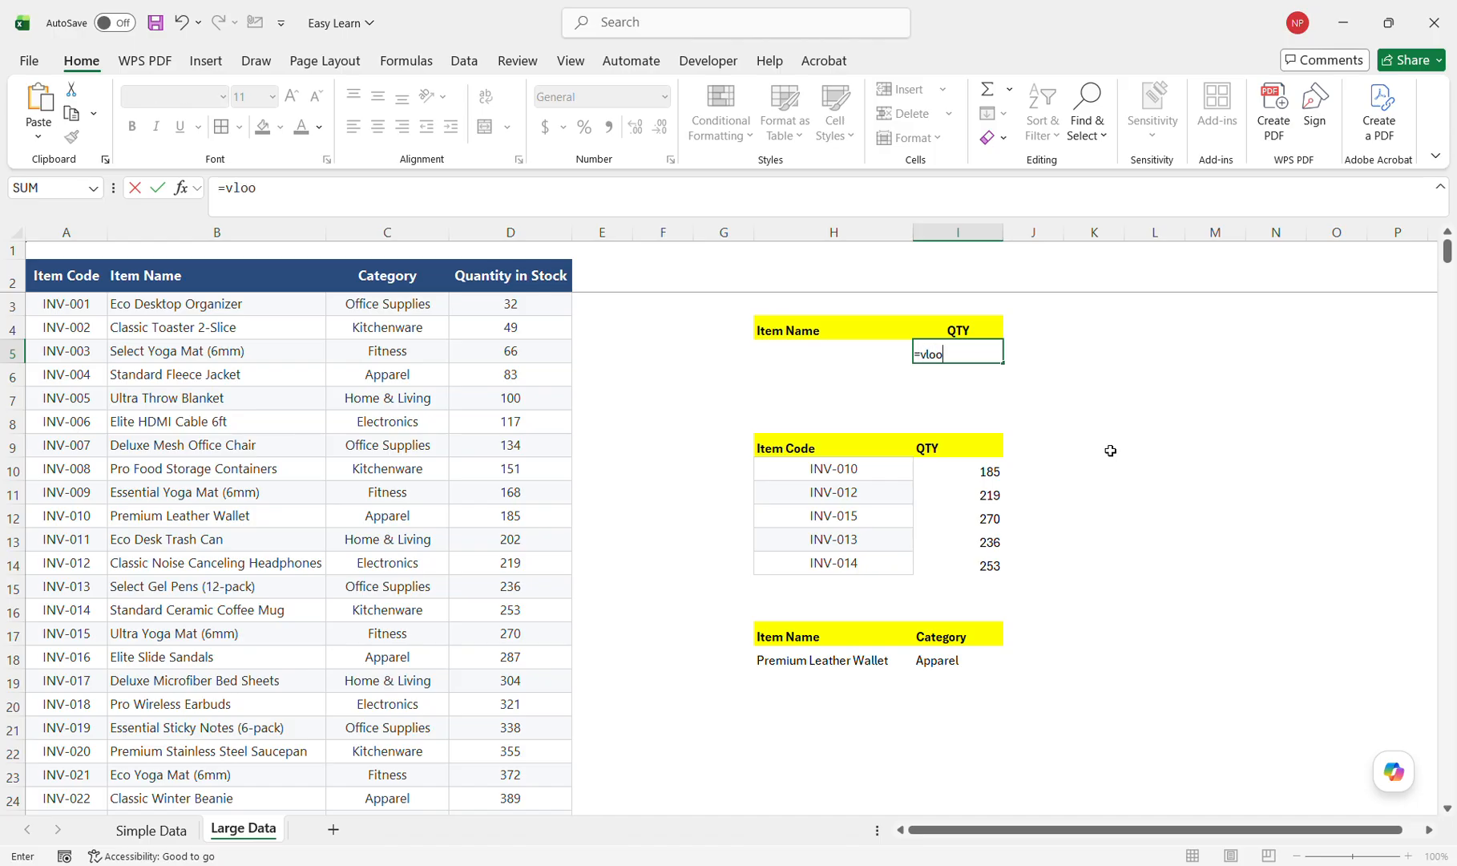
pyautogui.write('kup(')
pyautogui.click(835, 362)
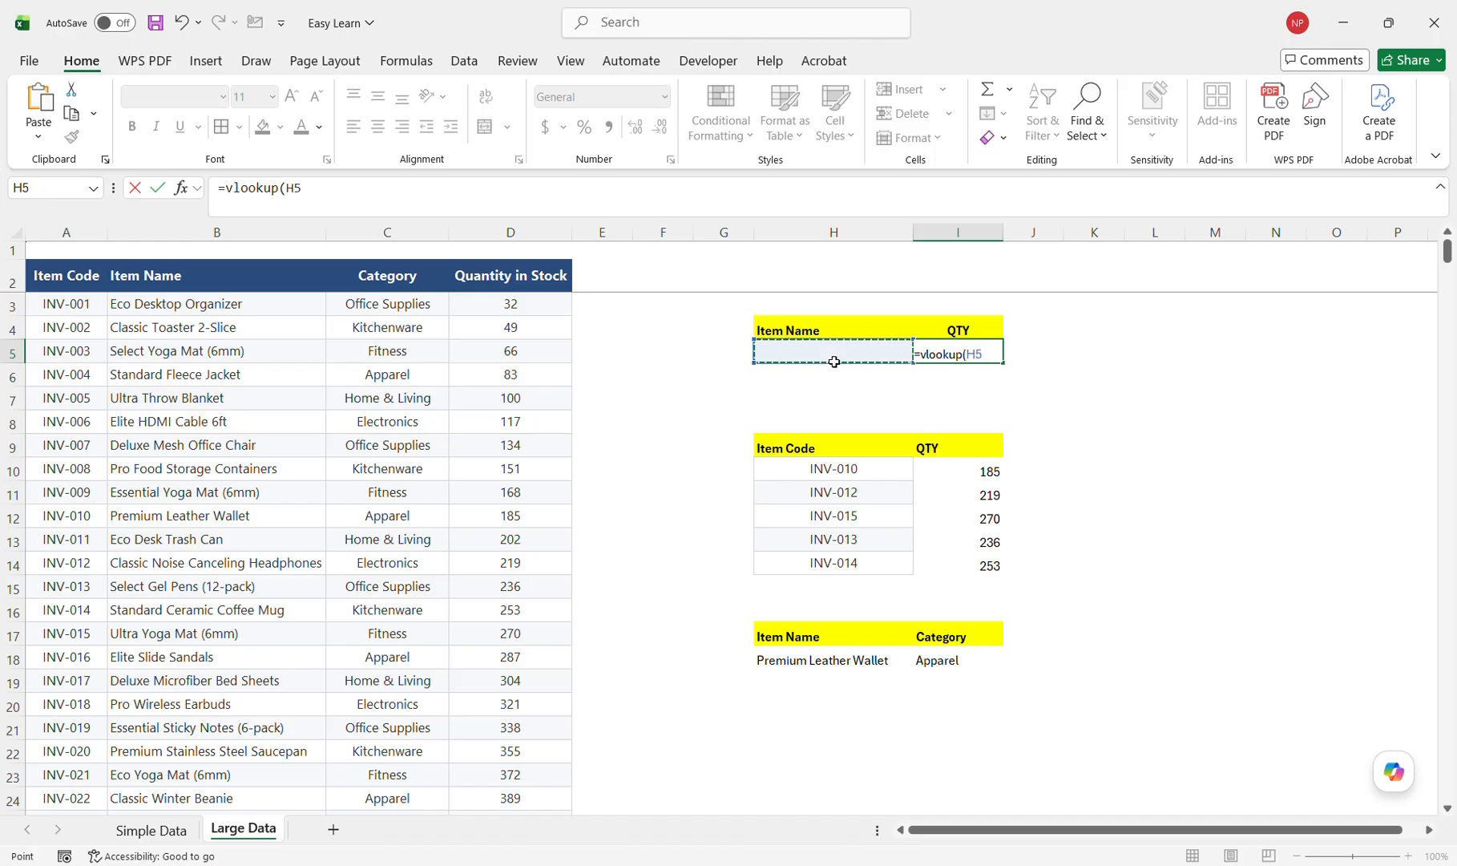
pyautogui.write(',')
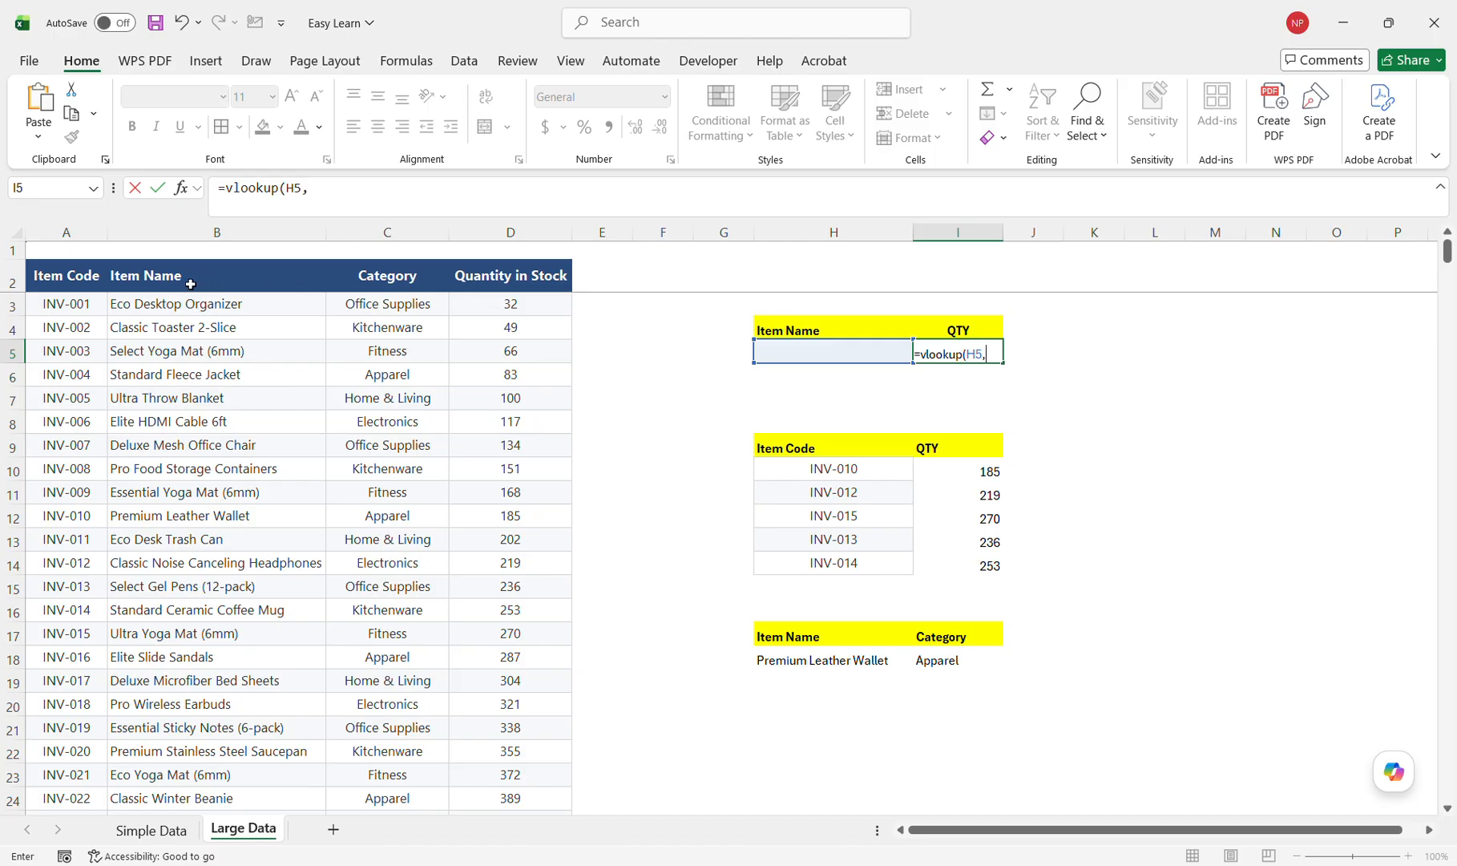
pyautogui.moveTo(187, 283); pyautogui.dragTo(513, 473)
pyautogui.moveTo(509, 861); pyautogui.dragTo(505, 751)
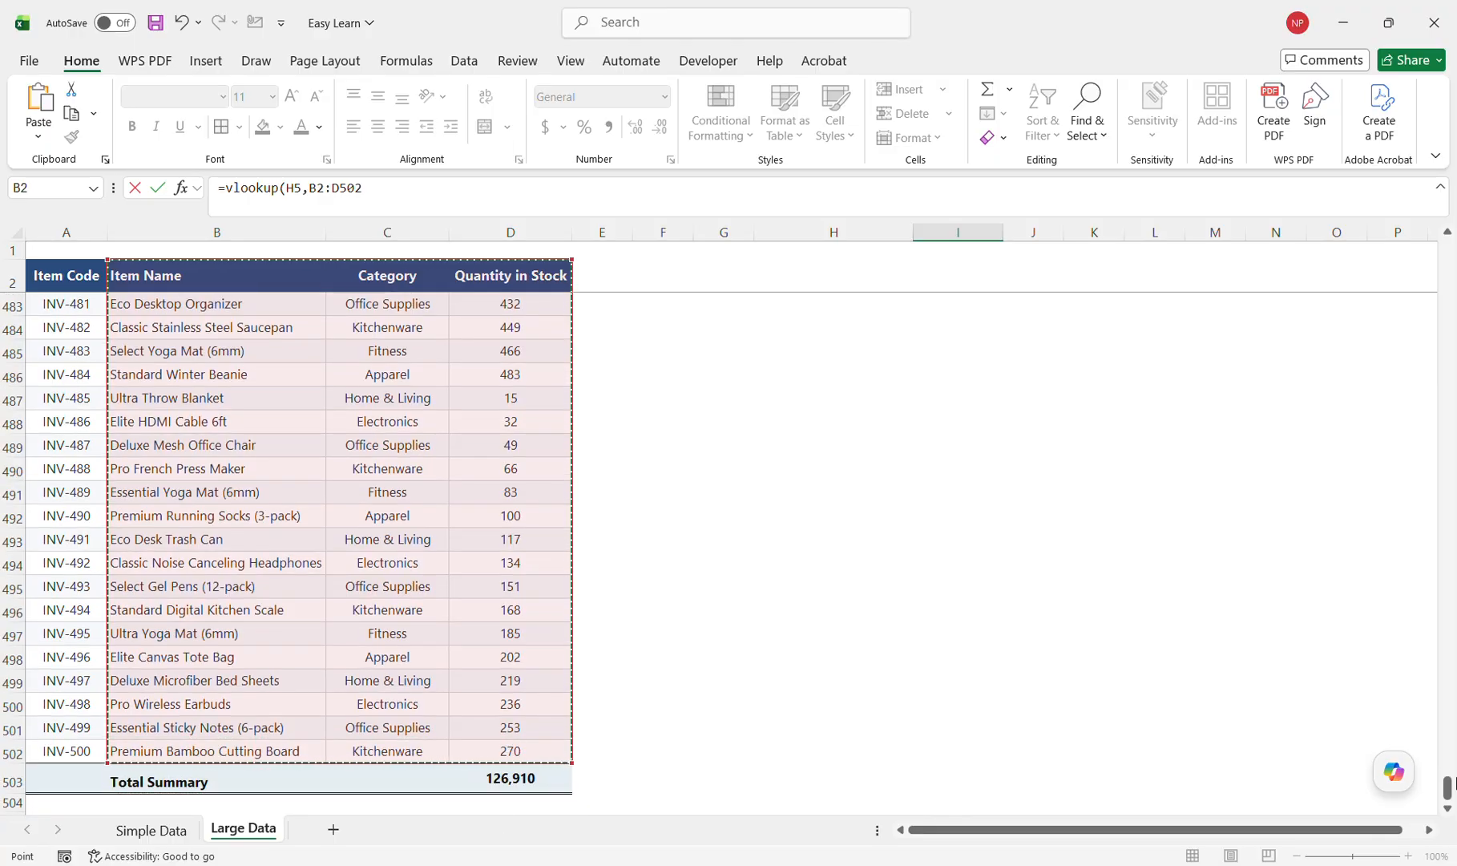
pyautogui.moveTo(1447, 785); pyautogui.dragTo(1448, 248)
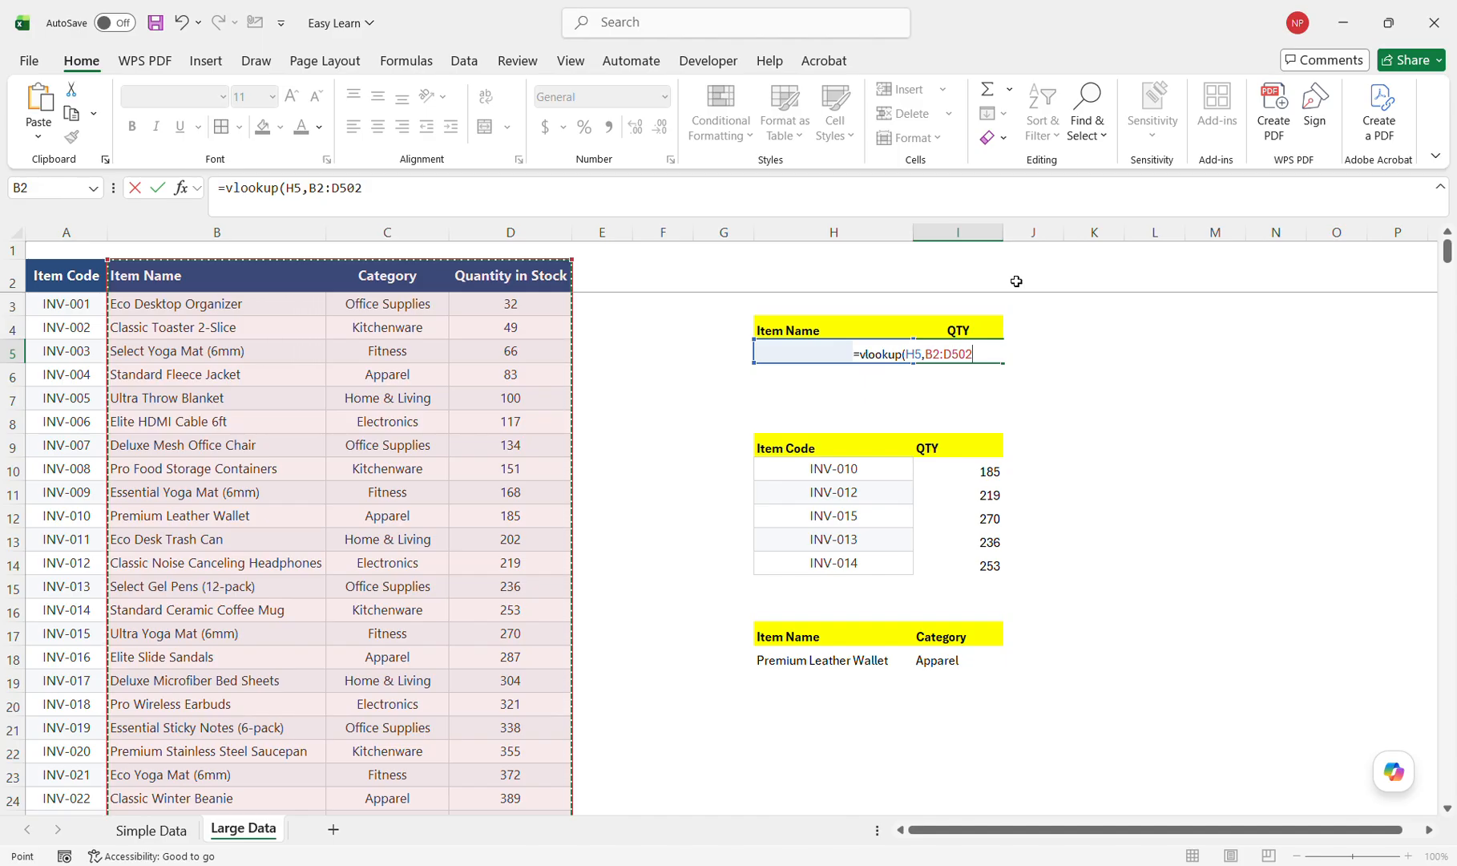
pyautogui.write(',')
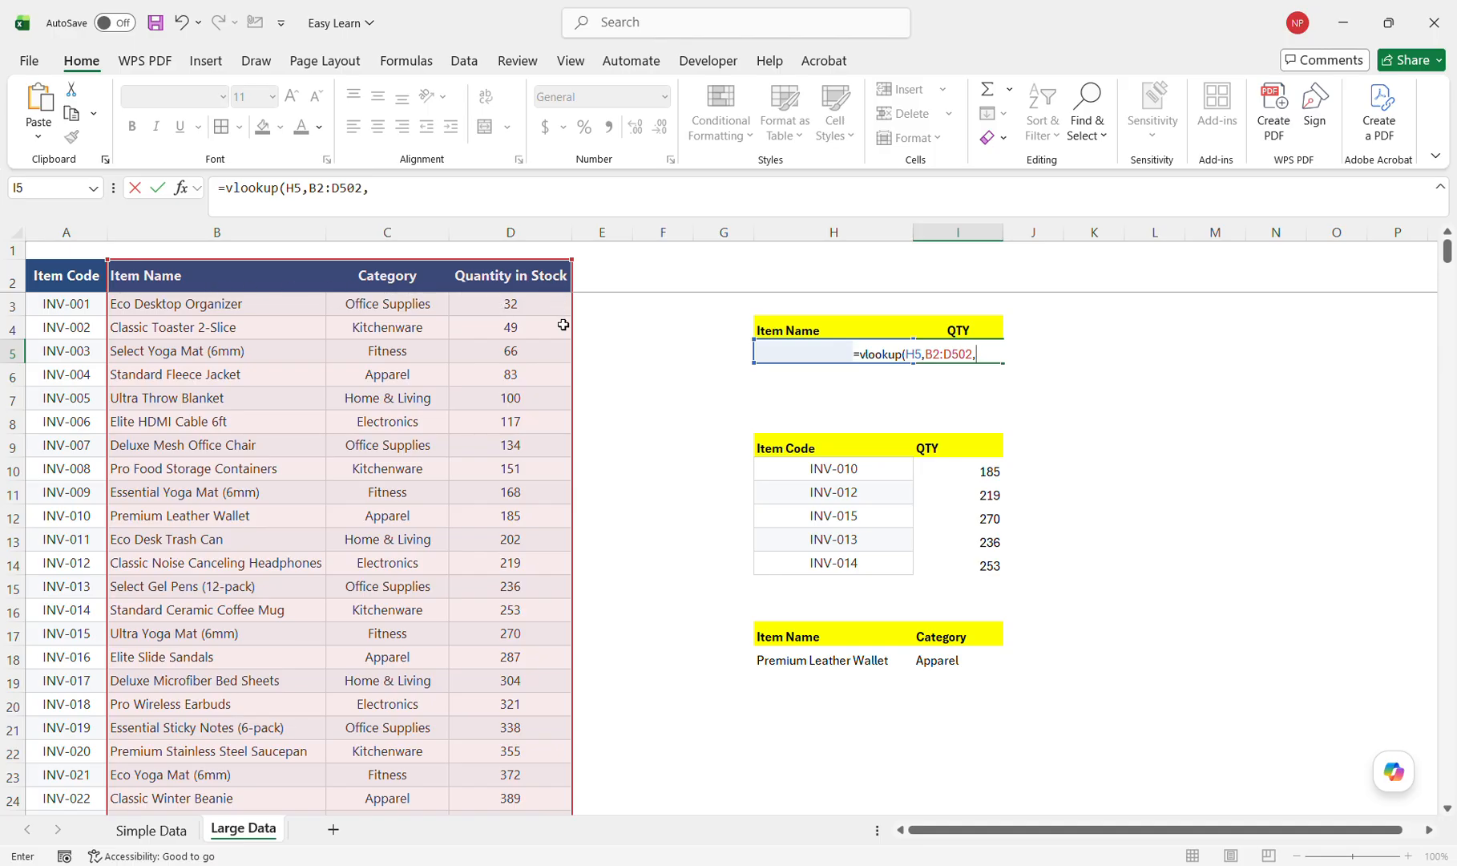
pyautogui.write('3')
pyautogui.write('0')
pyautogui.press('Return')
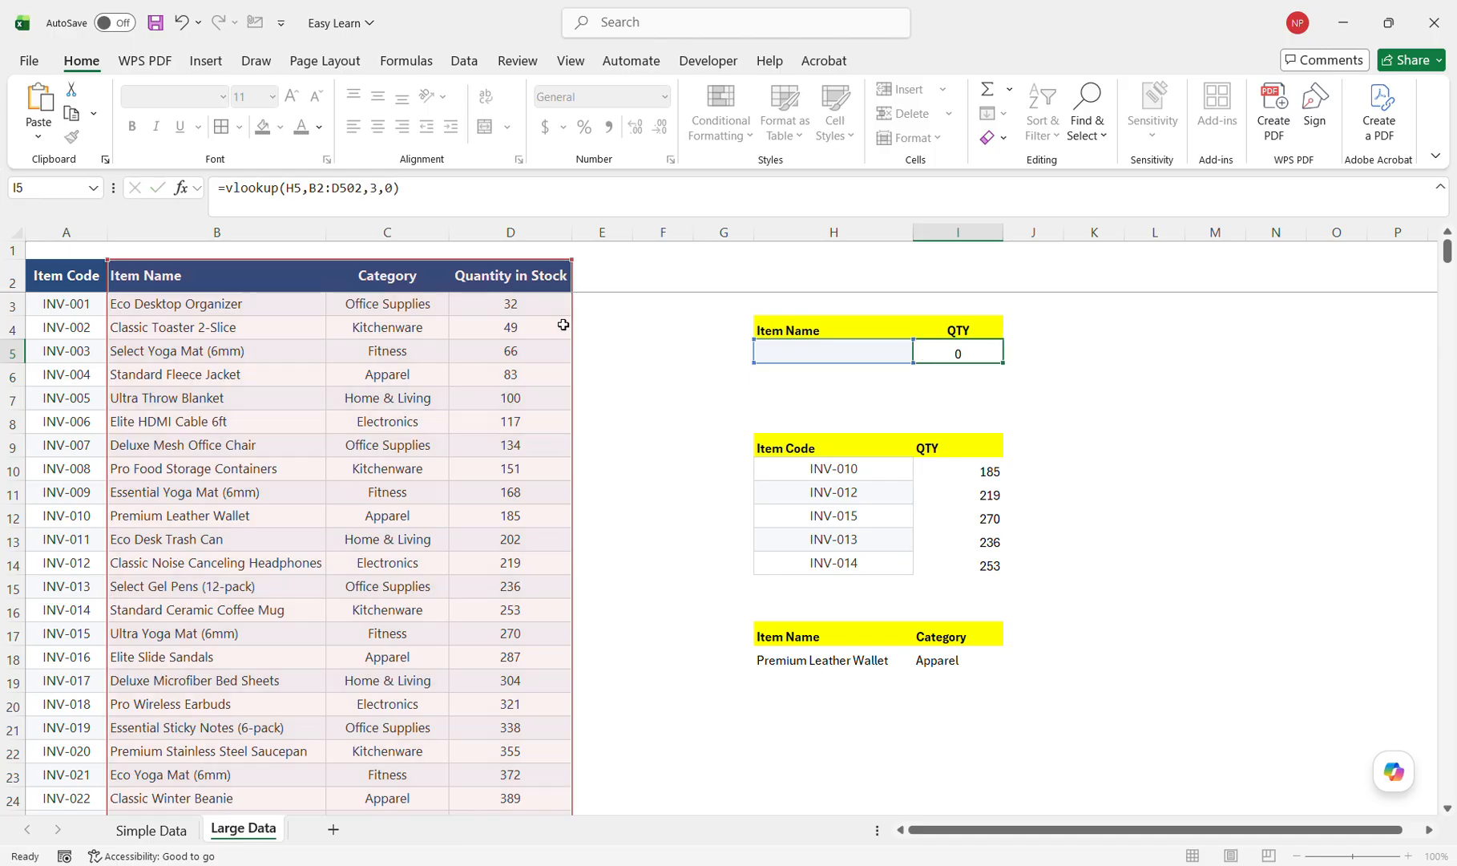
pyautogui.click(946, 357)
# - Test the quantity lookup by copying the item name Eco Desk Trash Can from B13 into H5, and compare with row 13
pyautogui.click(210, 545)
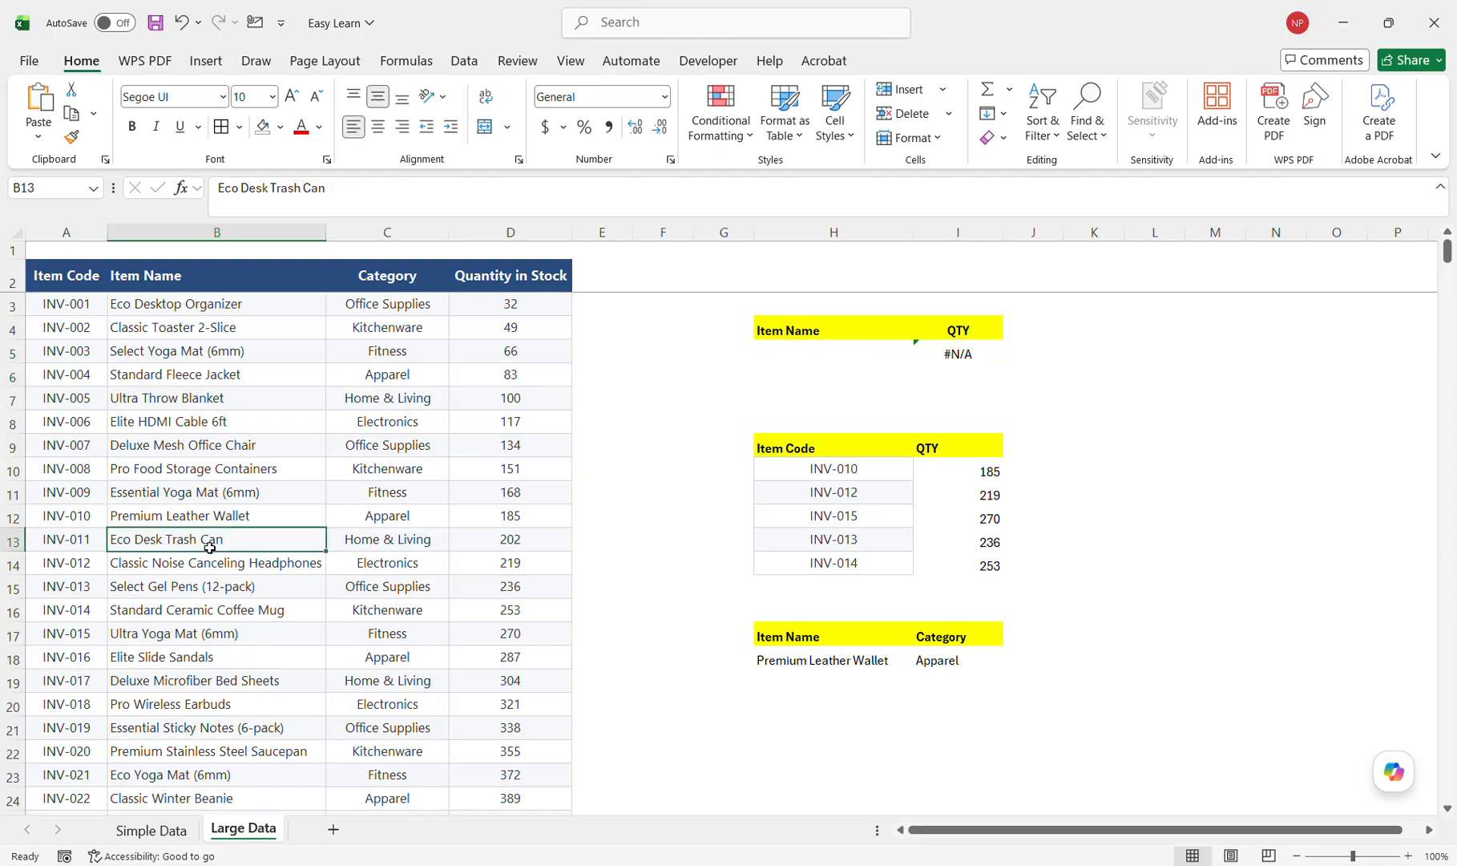
pyautogui.moveTo(332, 192); pyautogui.dragTo(192, 183)
pyautogui.hotkey('ctrl', 'c')
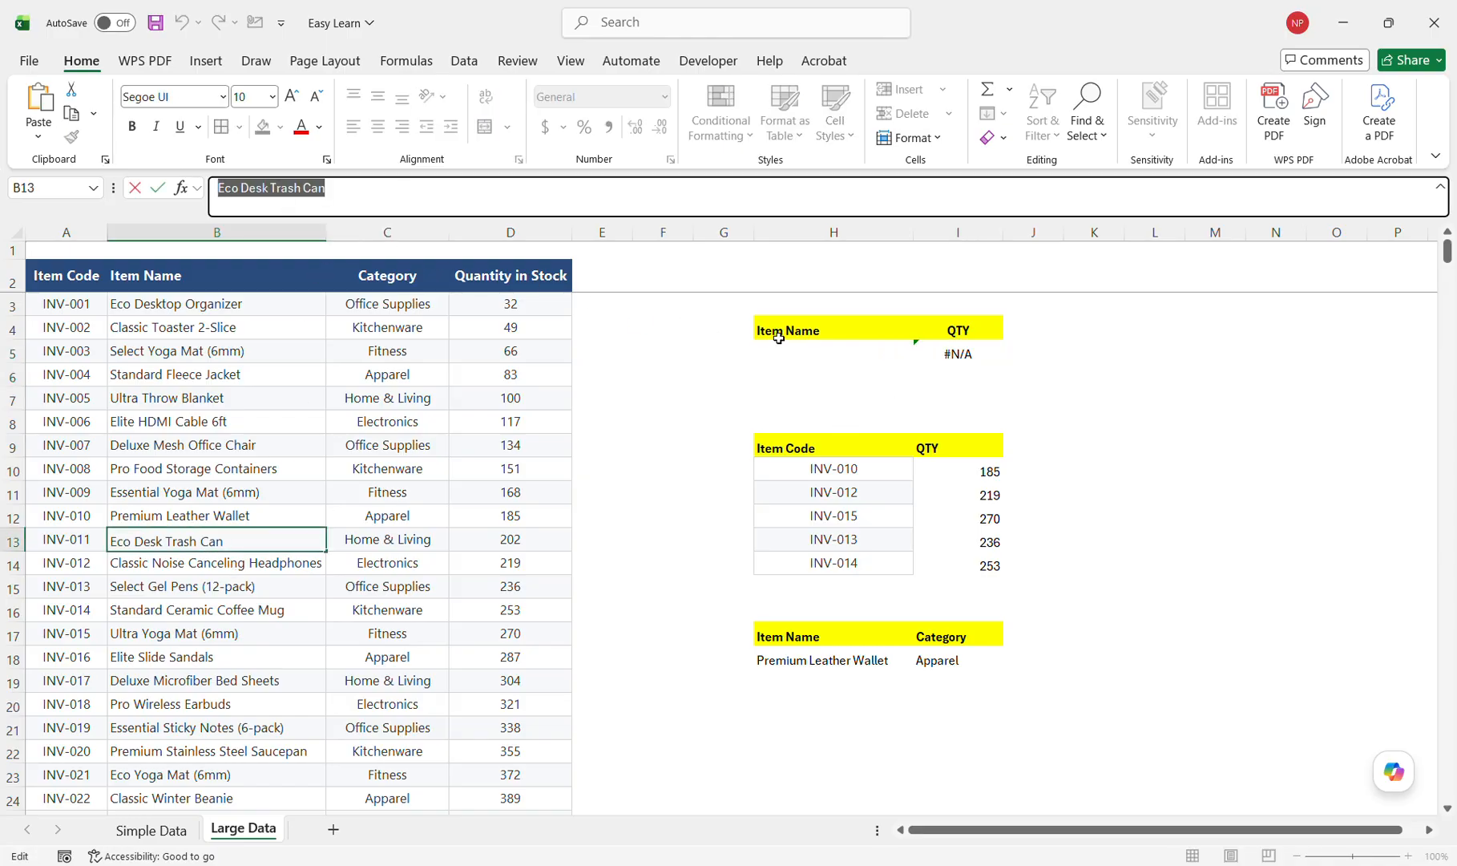
pyautogui.click(830, 358)
pyautogui.hotkey('ctrl', 'v')
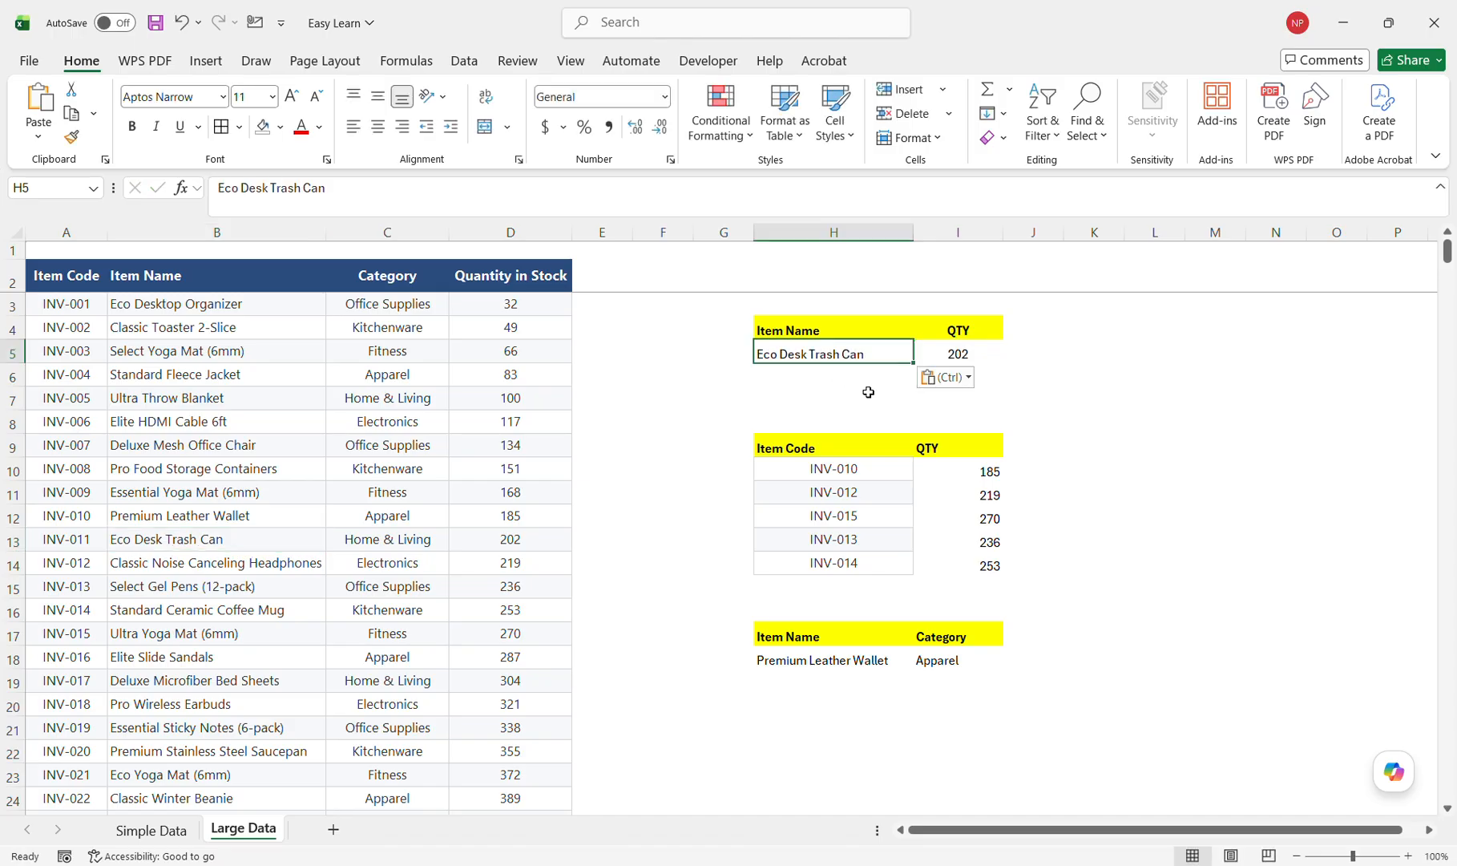
pyautogui.click(983, 359)
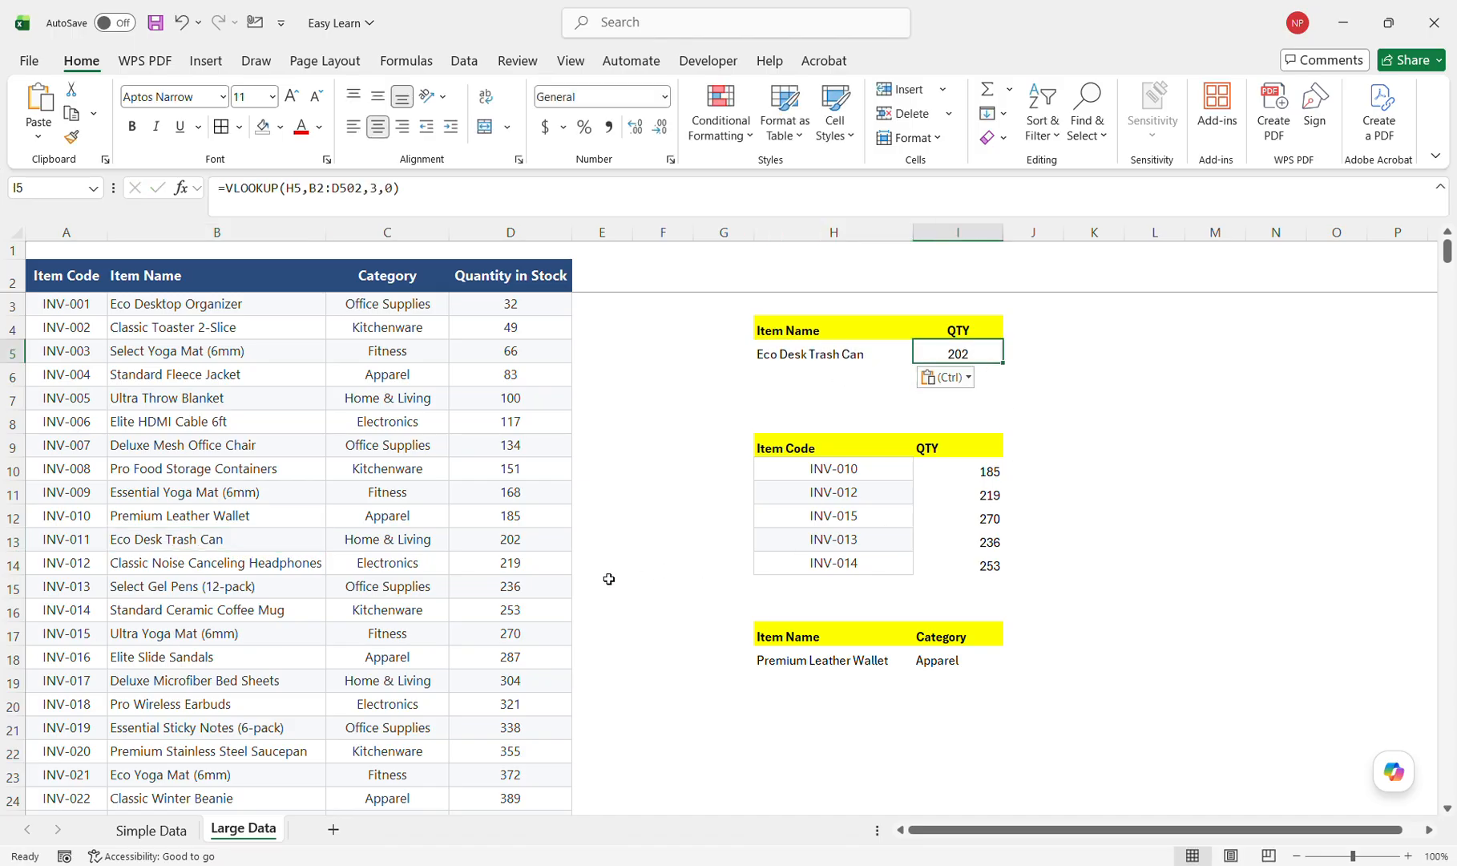
pyautogui.moveTo(206, 542); pyautogui.dragTo(492, 542)
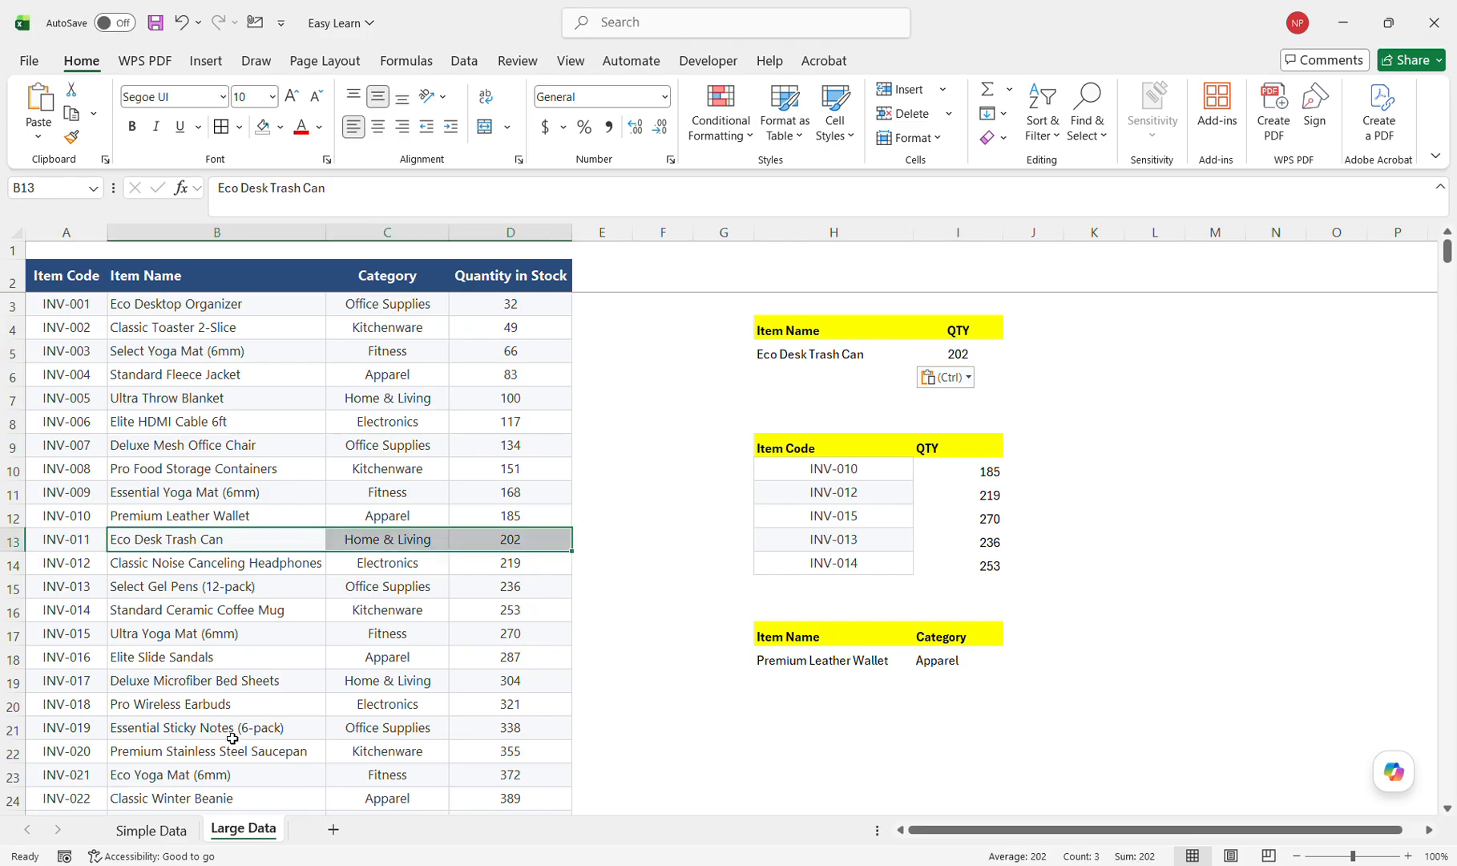
# - Replace the item name in H5 with Premium Fleece Hoodie, copied from B42
pyautogui.scroll(-8, 232, 737)
pyautogui.click(243, 678)
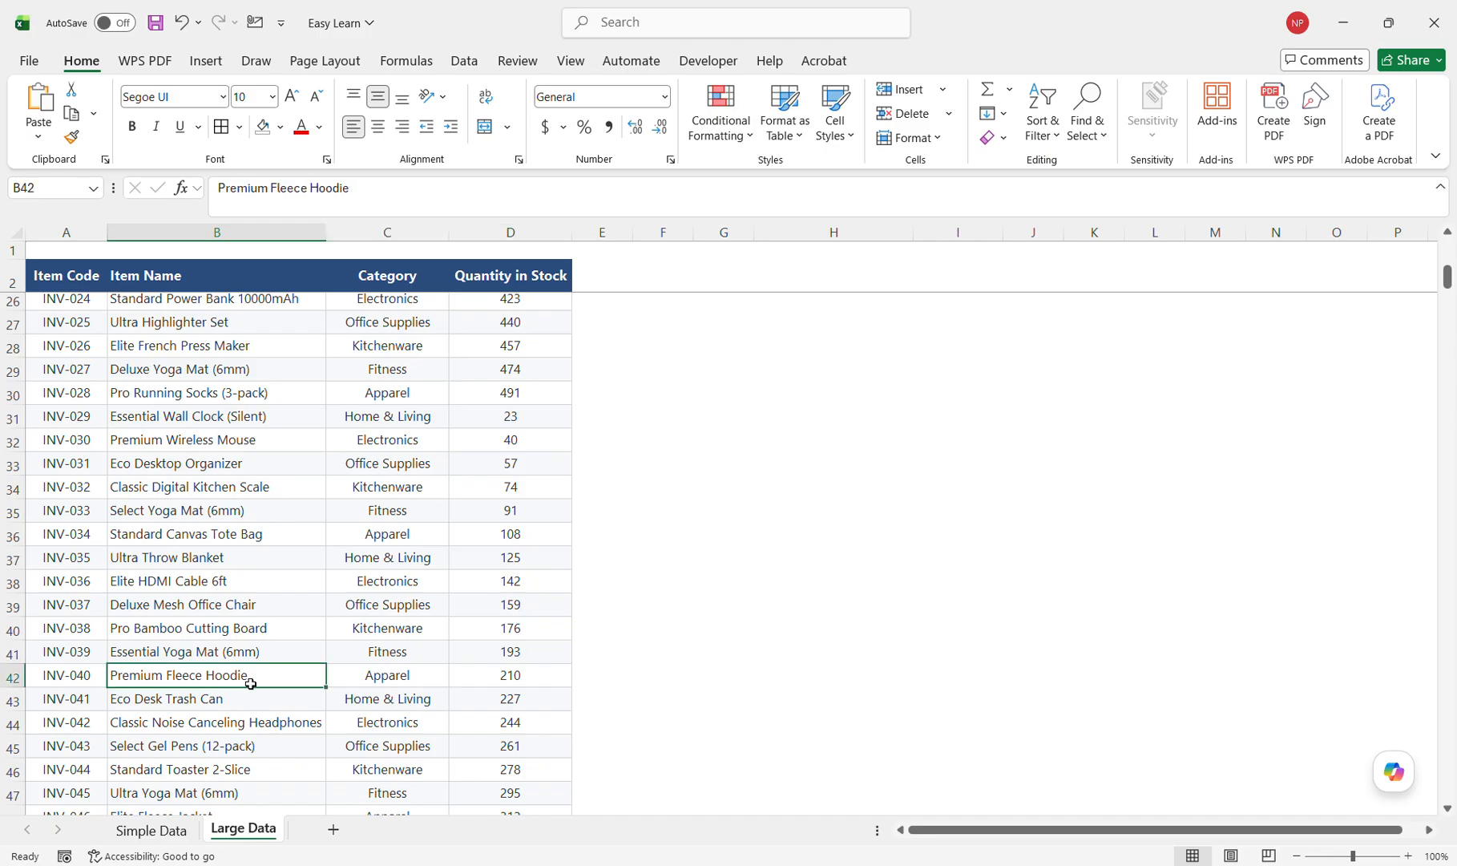
pyautogui.tripleClick(380, 191)
pyautogui.hotkey('ctrl', 'c')
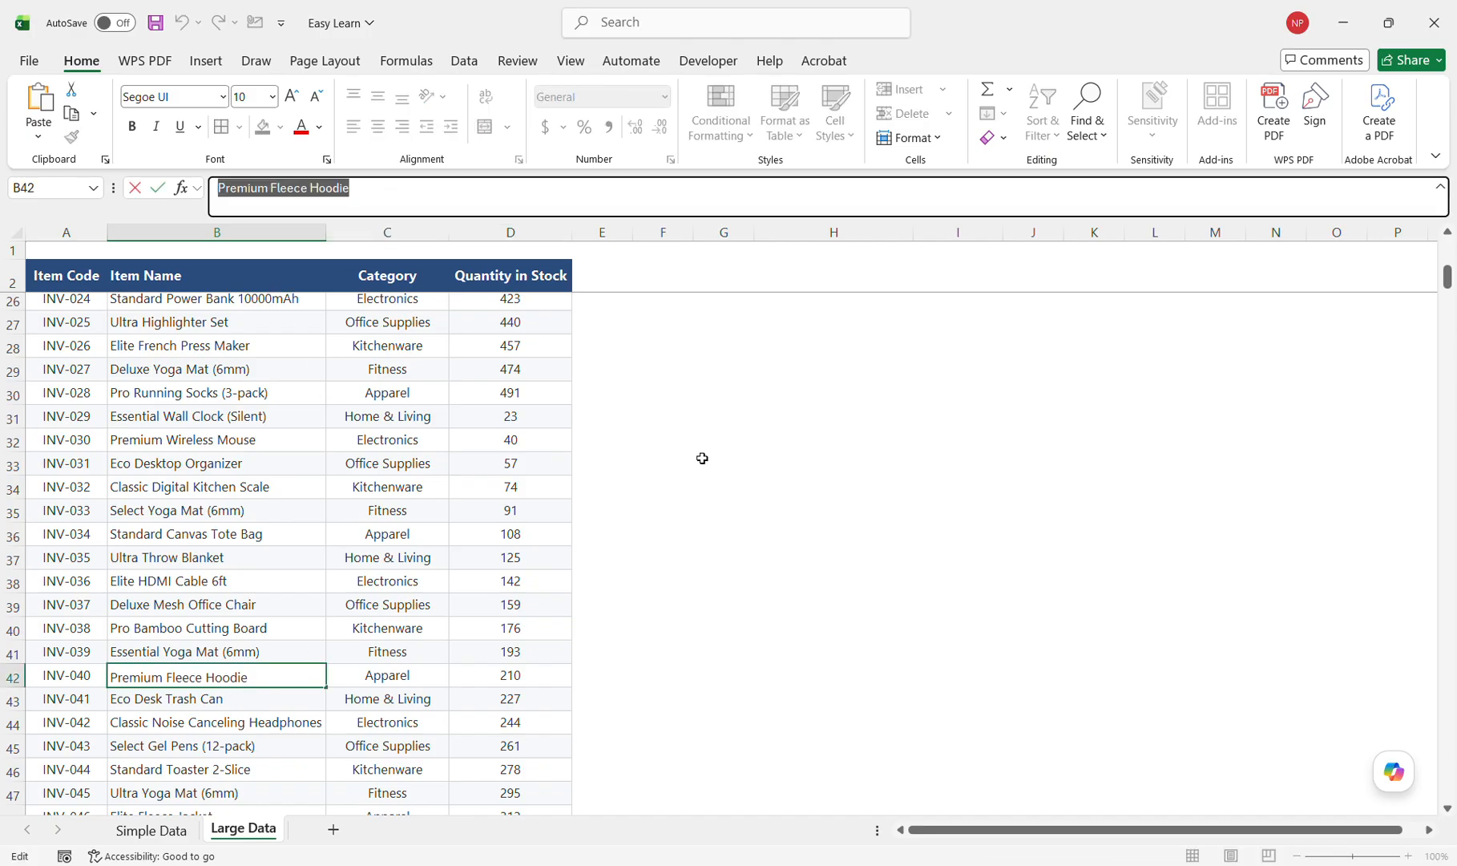
pyautogui.scroll(8, 706, 460)
pyautogui.click(794, 354)
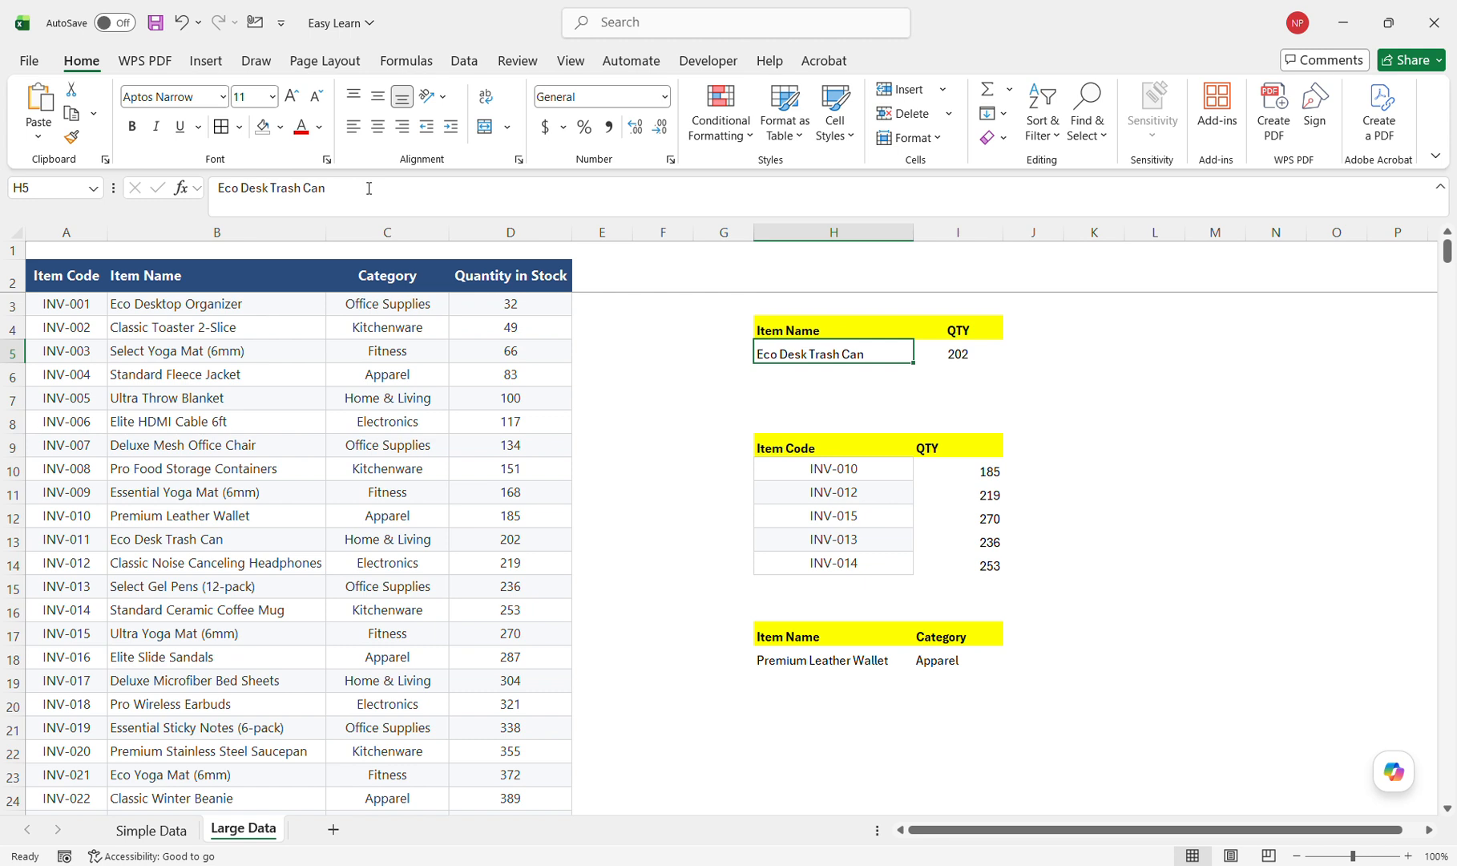
pyautogui.tripleClick(324, 187)
pyautogui.hotkey('ctrl', 'v')
pyautogui.press('Return')
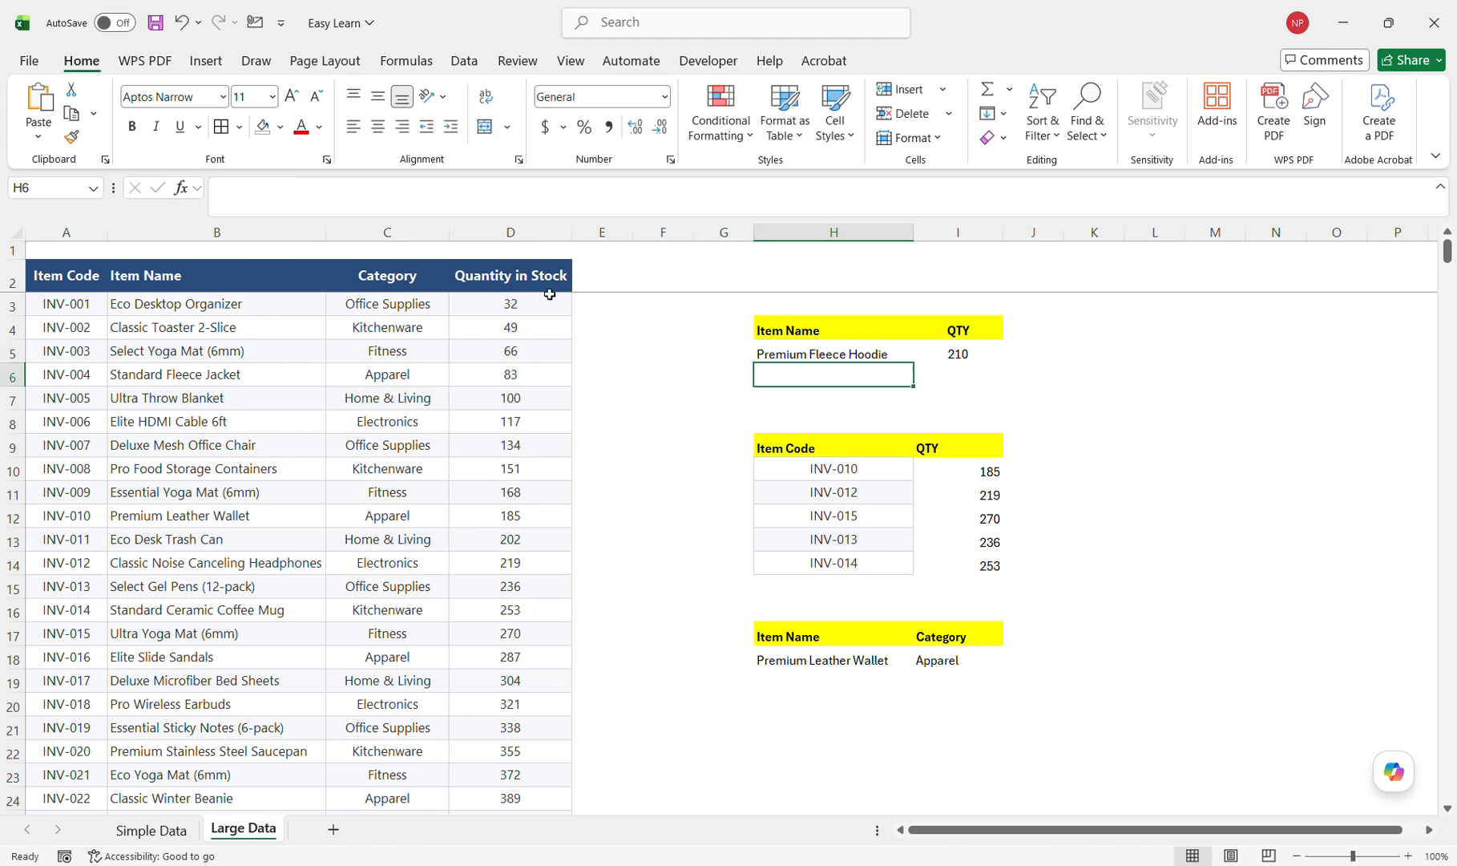
# - Examine the item name in H5, its VLOOKUP formula in I5 and the row beneath, checking them against the inventory list
pyautogui.click(972, 361)
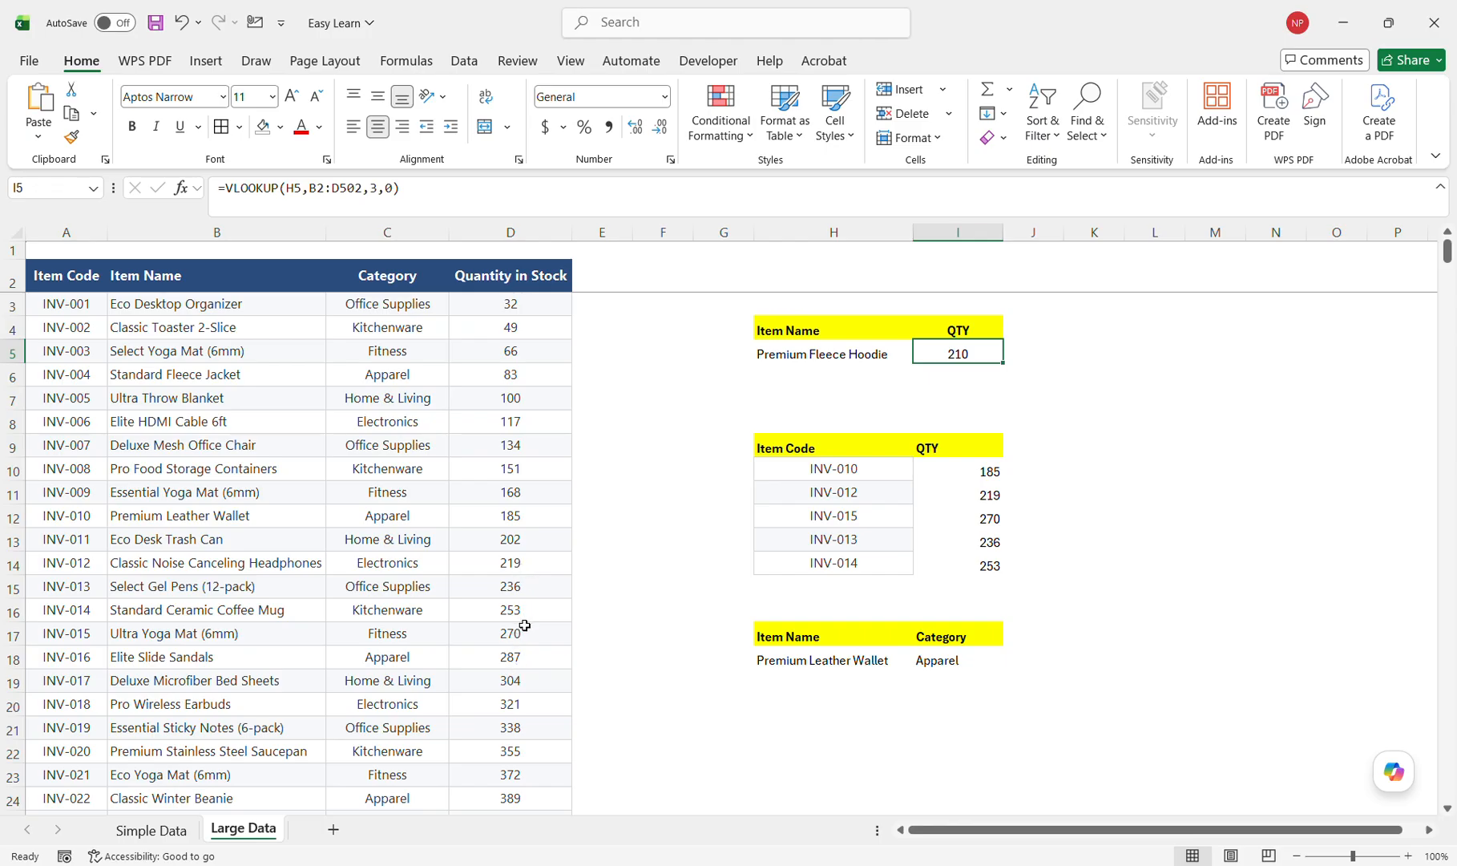
pyautogui.scroll(-5, 281, 770)
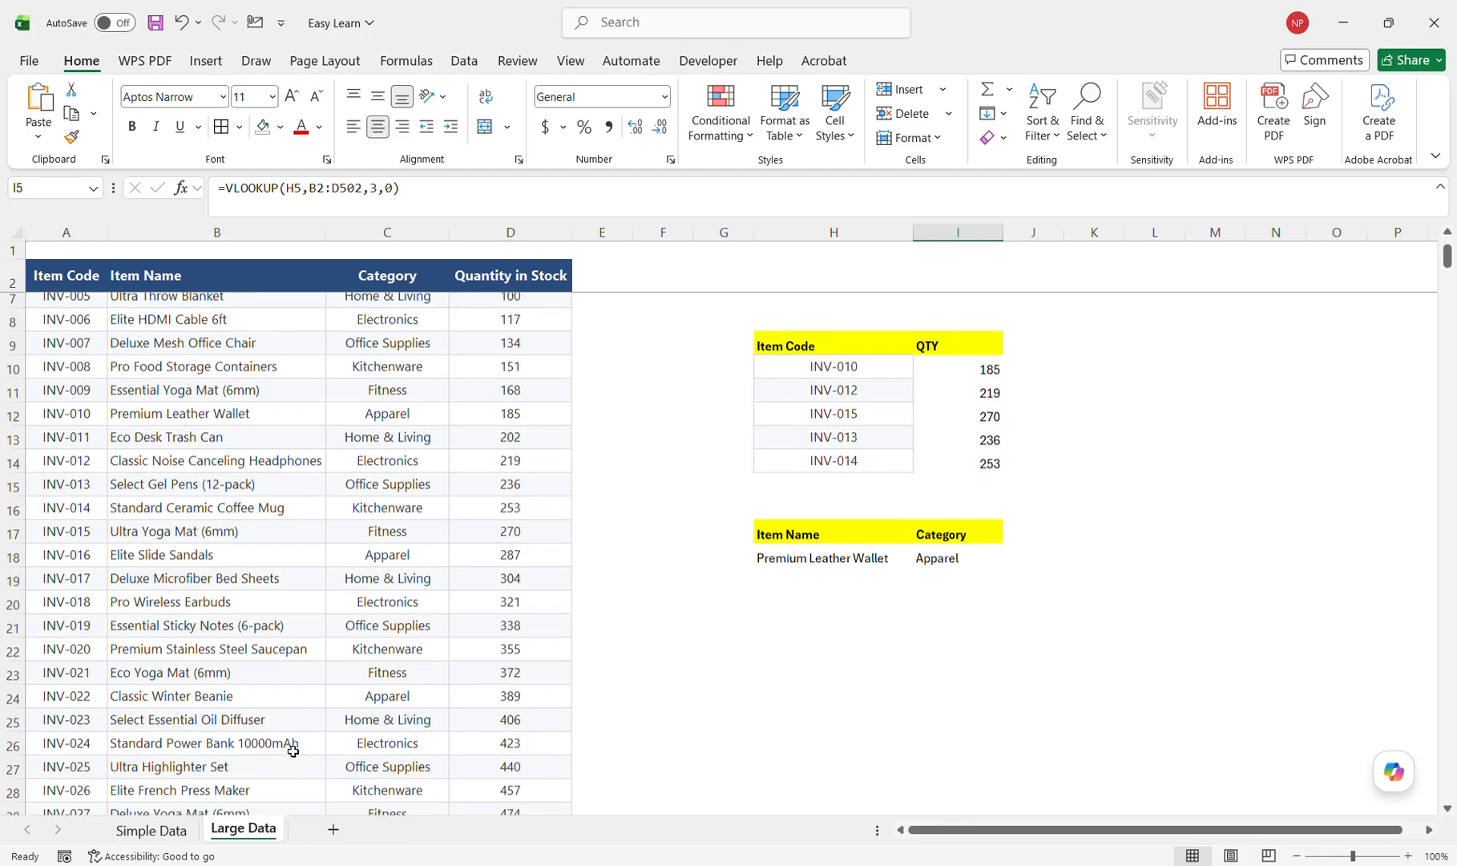
pyautogui.scroll(4, 293, 747)
pyautogui.scroll(2, 293, 747)
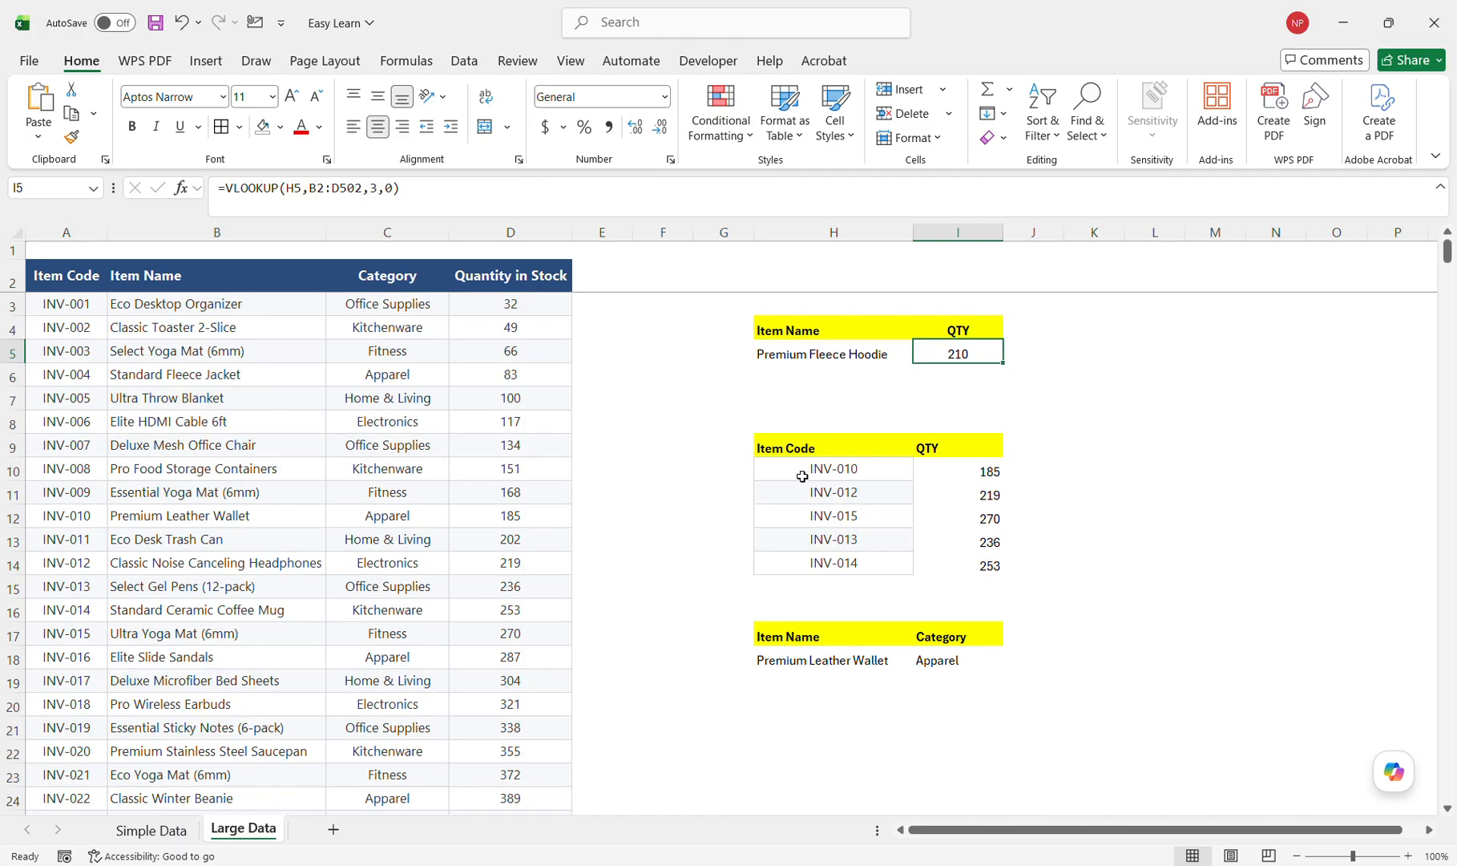
pyautogui.click(1034, 421)
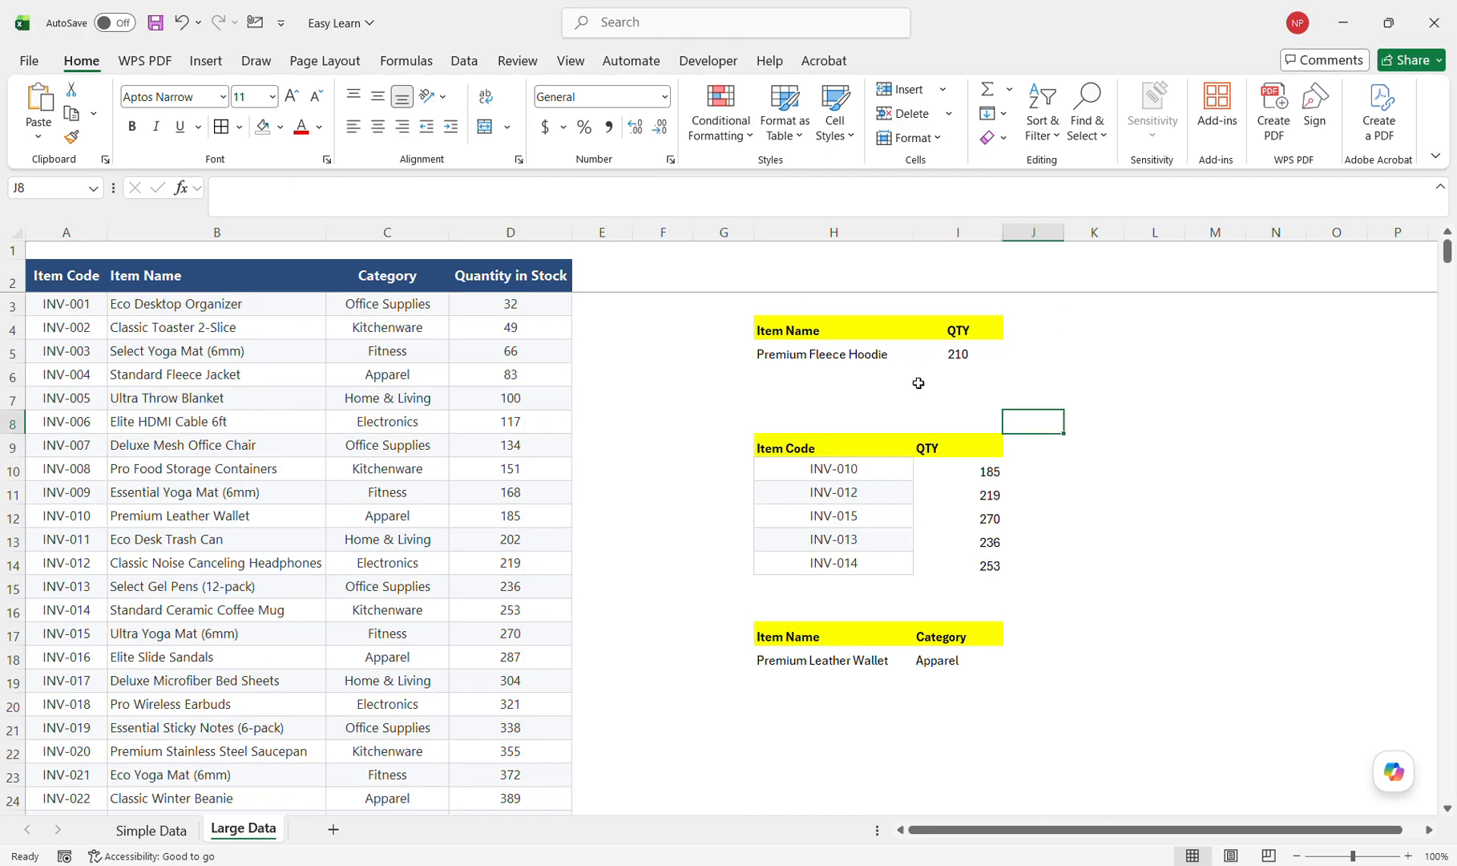
pyautogui.click(827, 361)
pyautogui.click(973, 360)
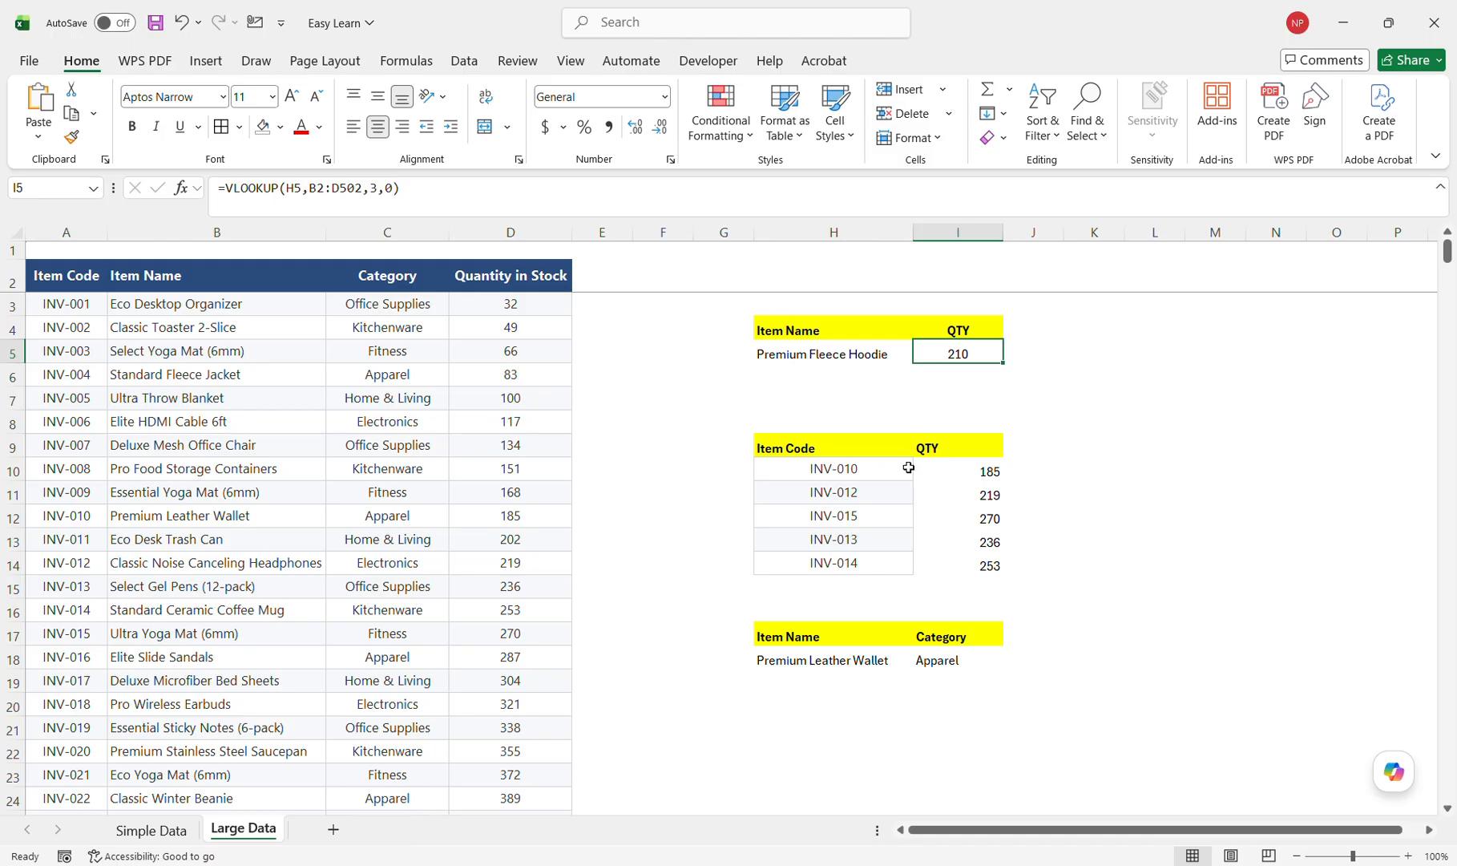
pyautogui.click(815, 363)
pyautogui.click(991, 361)
pyautogui.click(839, 361)
pyautogui.click(834, 383)
pyautogui.click(954, 389)
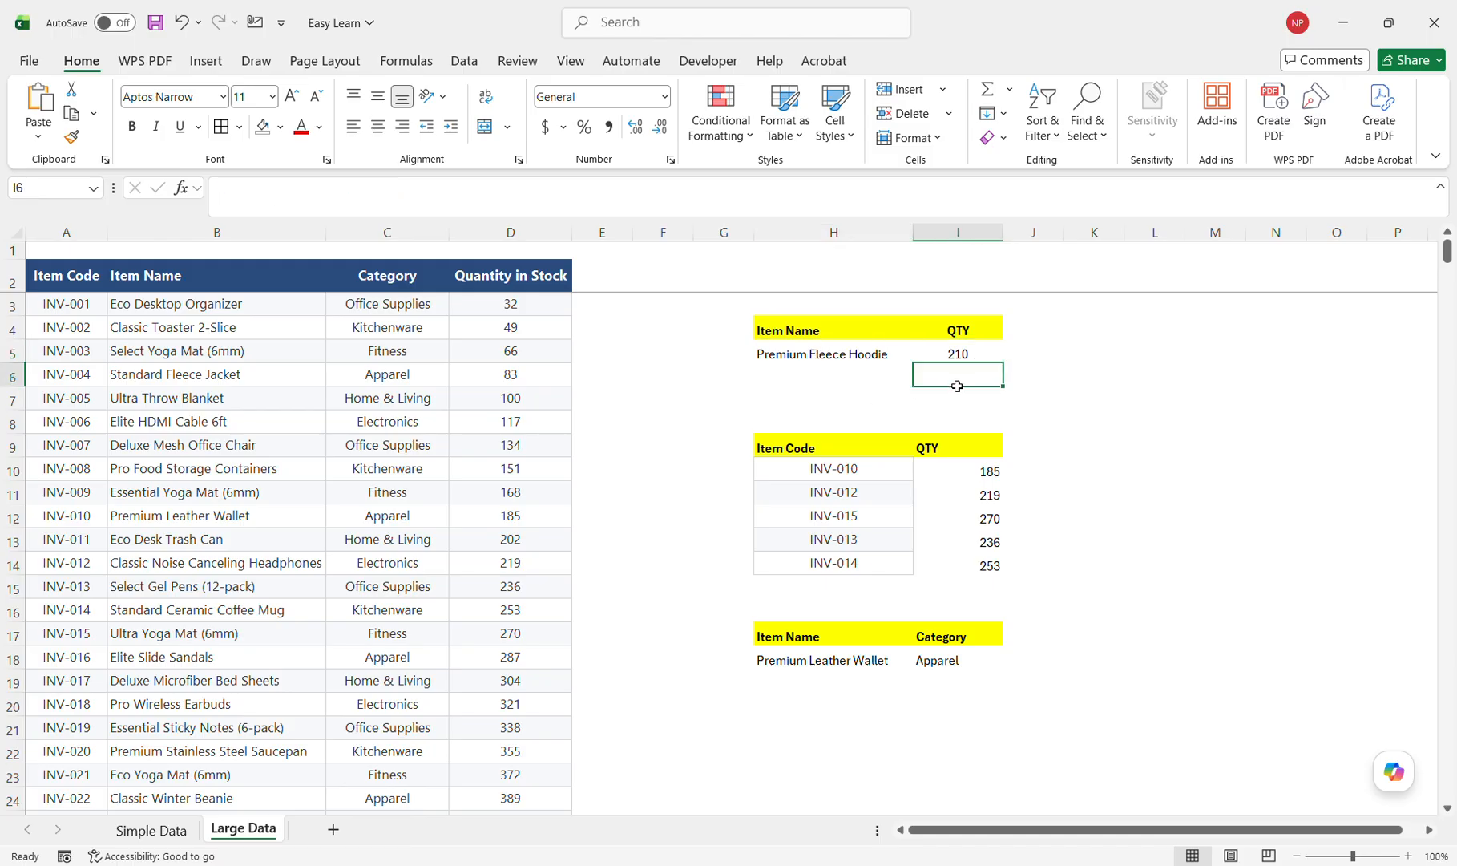
pyautogui.click(812, 387)
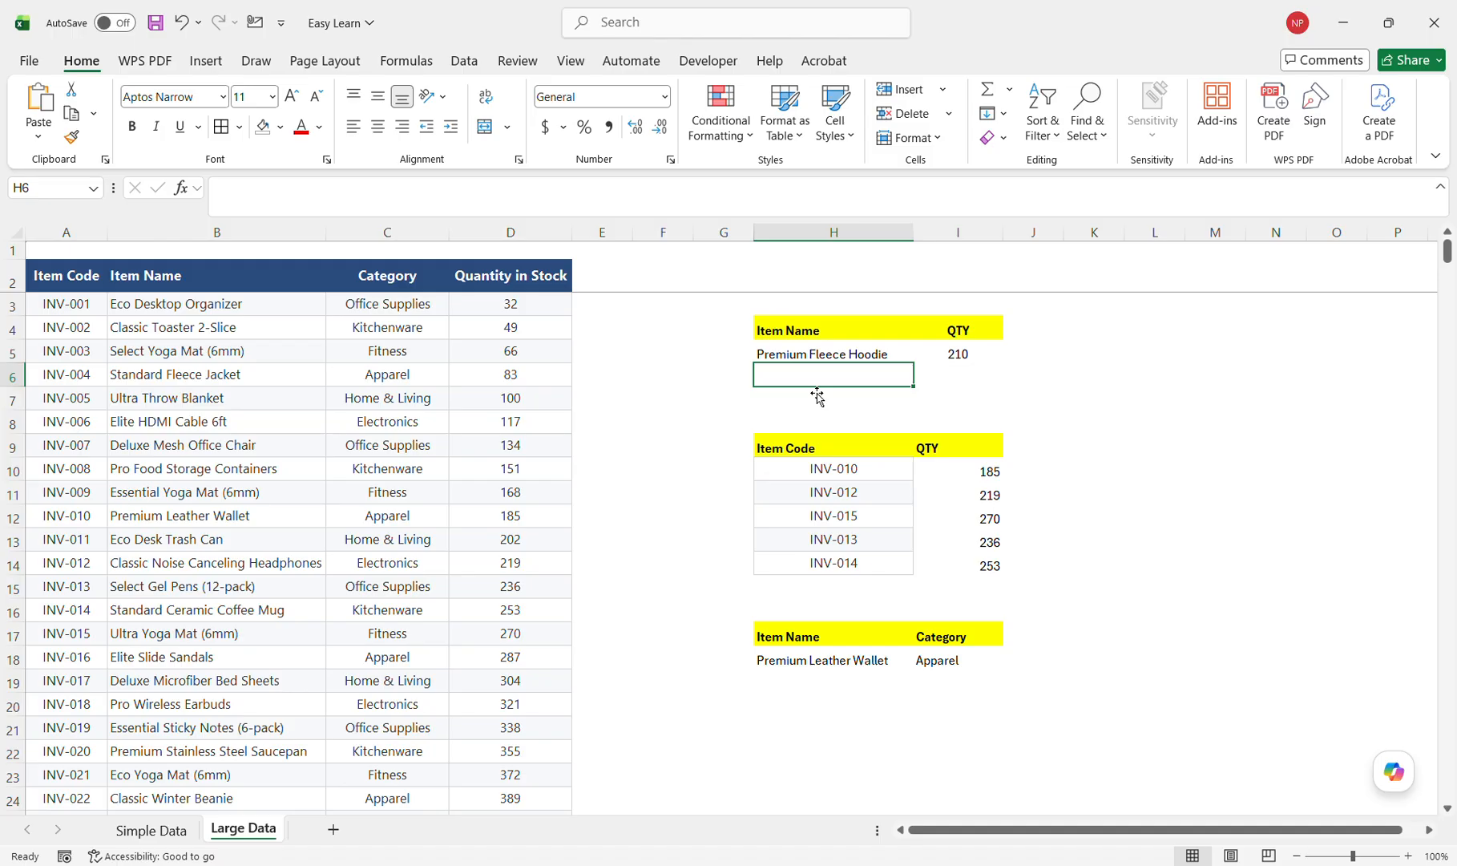
pyautogui.click(971, 378)
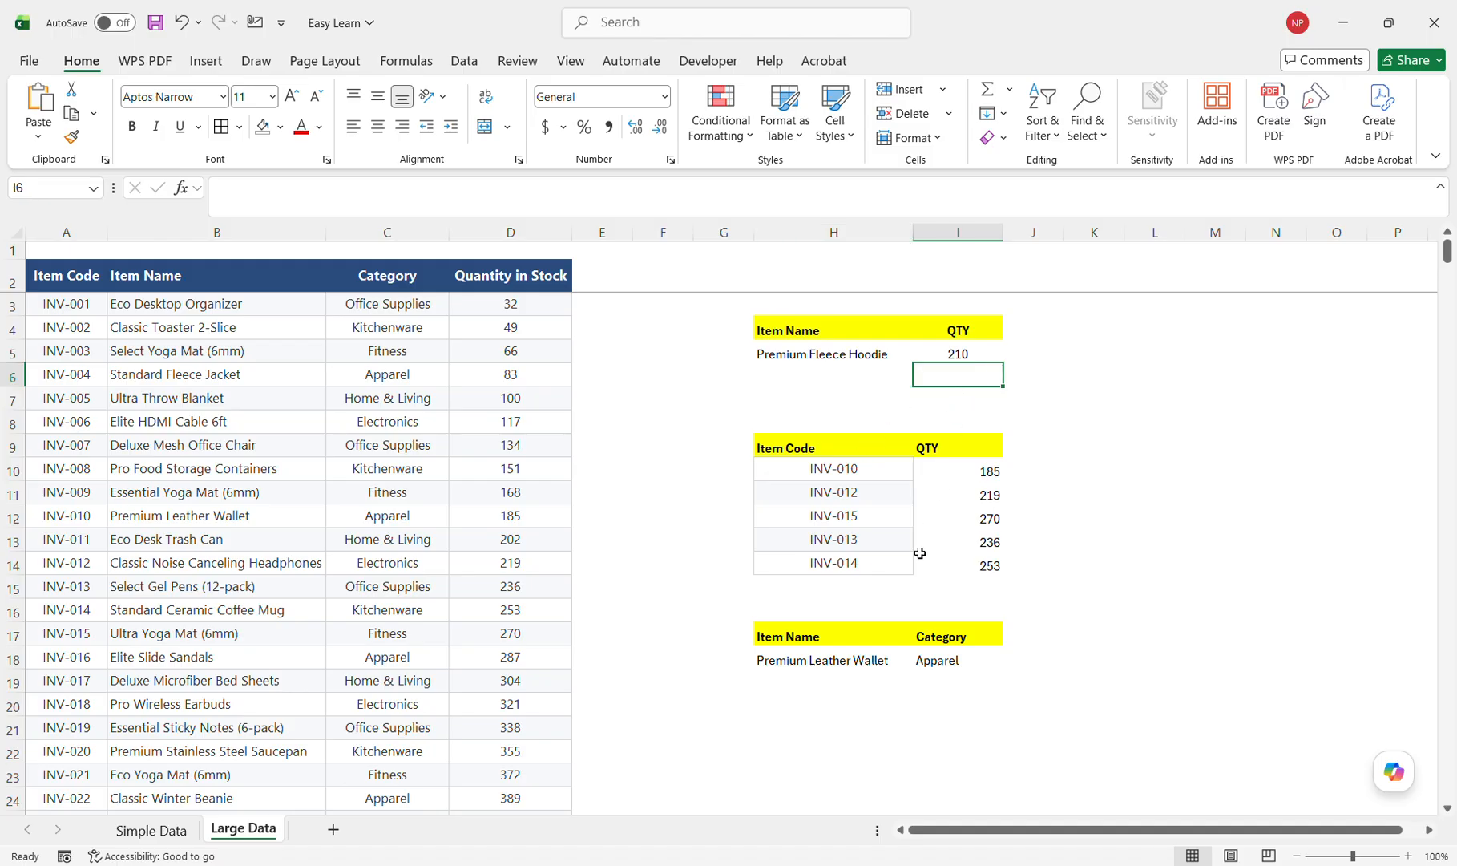
# - Clear the item codes and quantities from H10:I14 in the Item Code lookup table
pyautogui.click(839, 476)
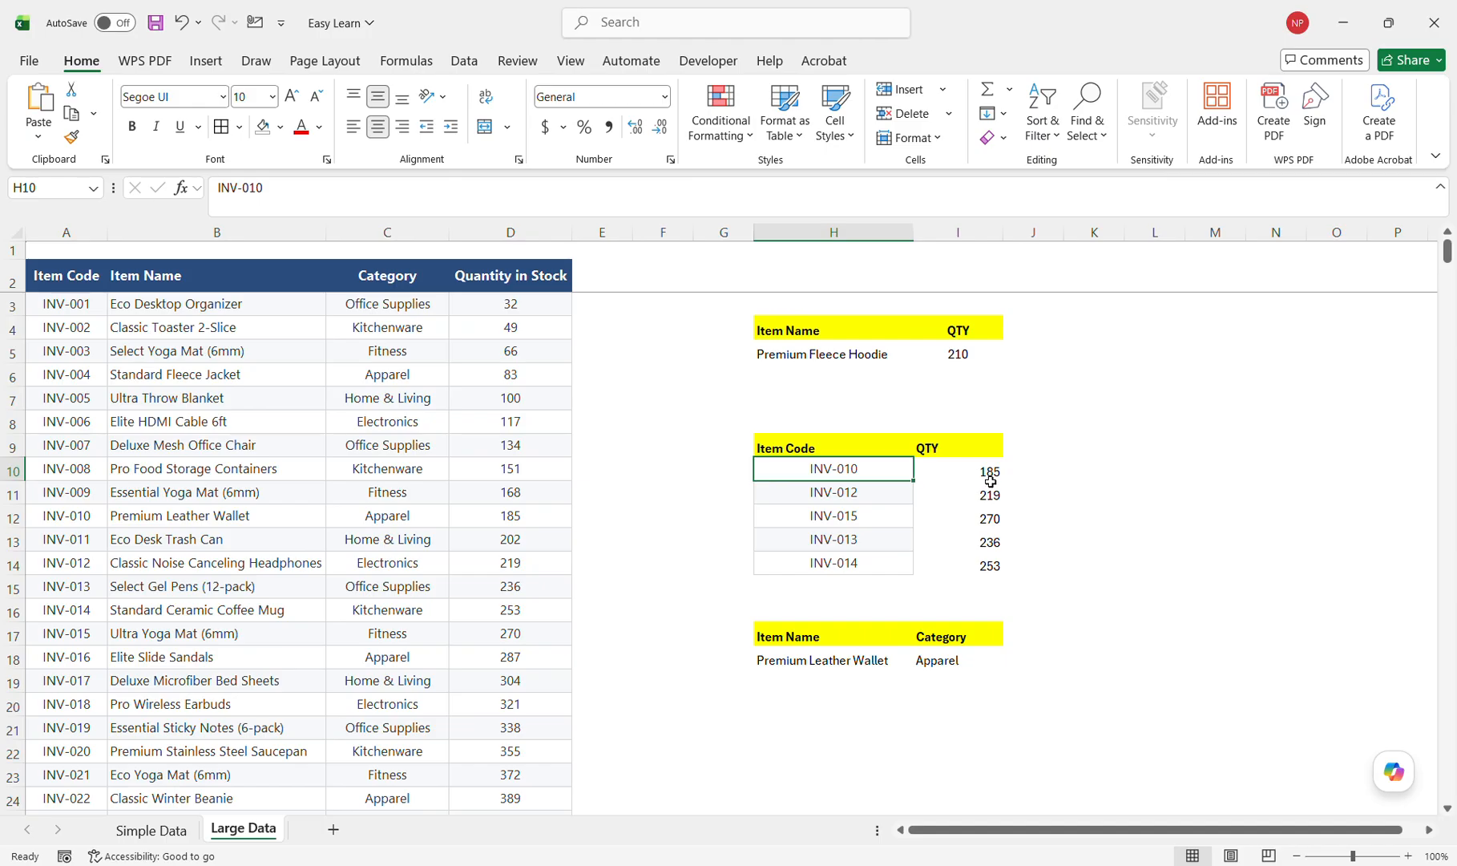
pyautogui.moveTo(849, 472); pyautogui.dragTo(962, 561)
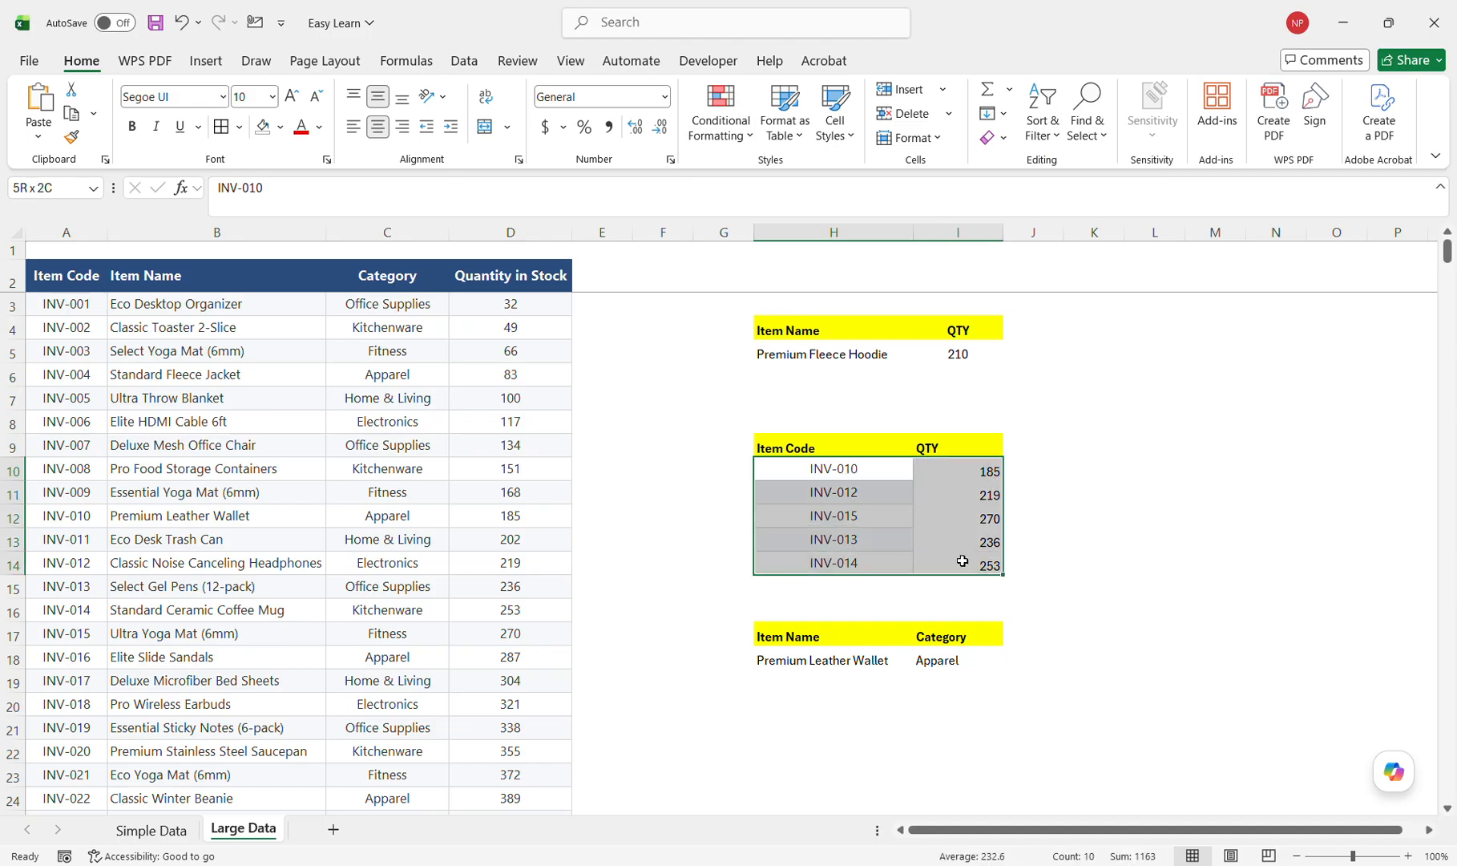
pyautogui.press('Delete')
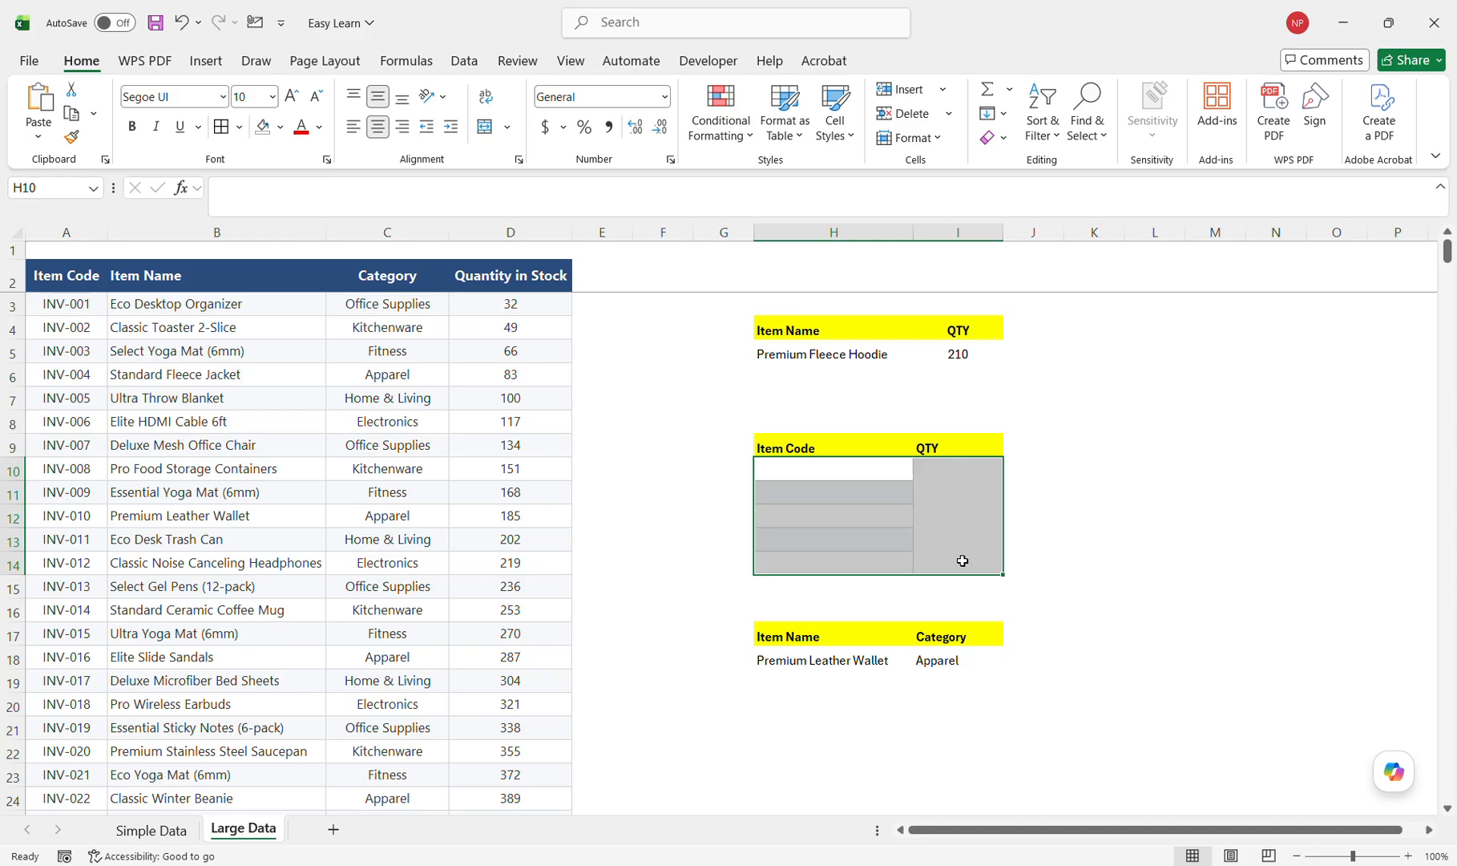
pyautogui.click(851, 359)
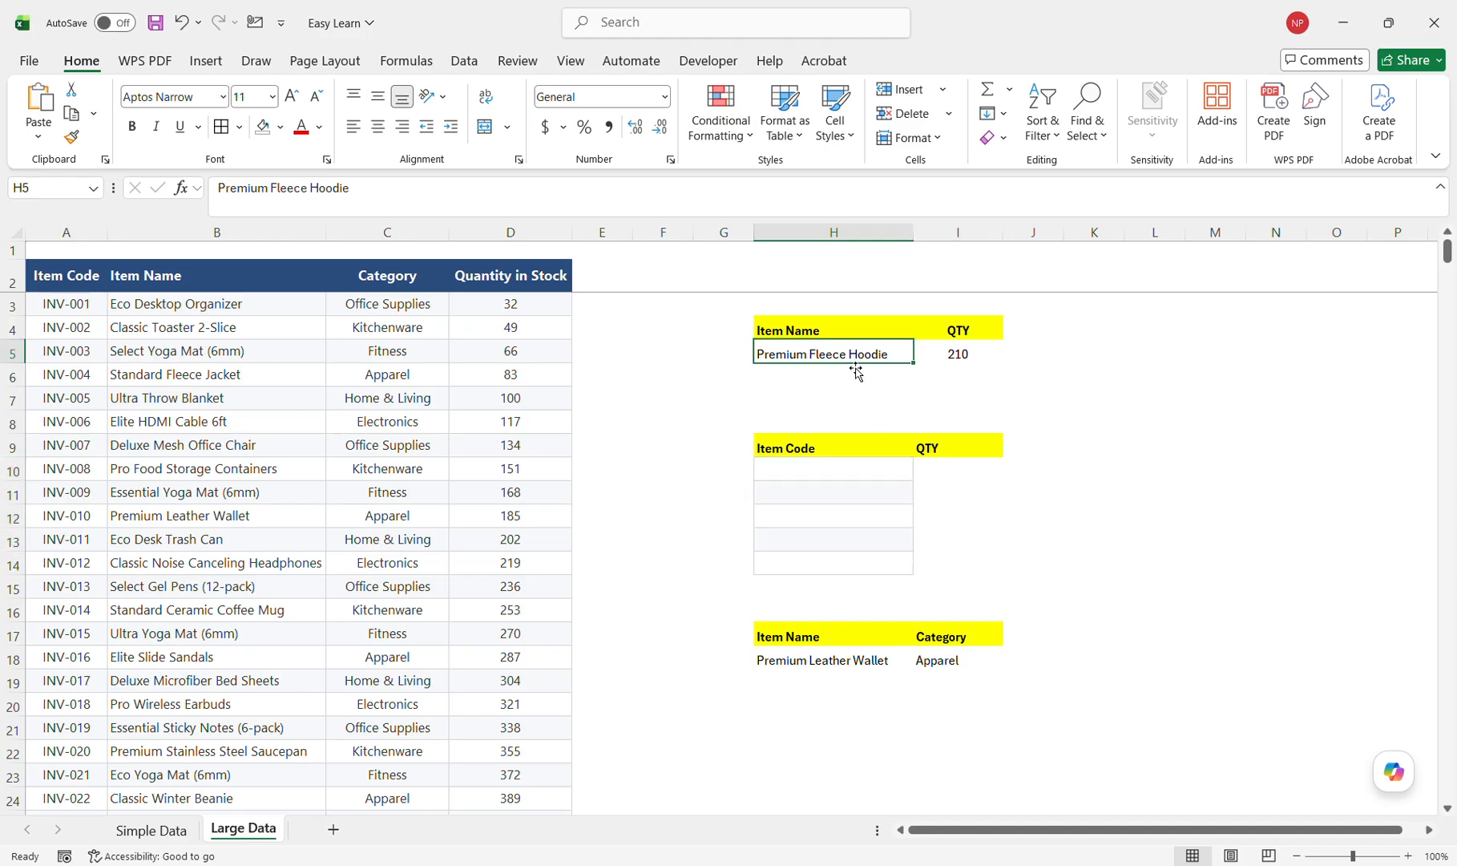
pyautogui.click(906, 475)
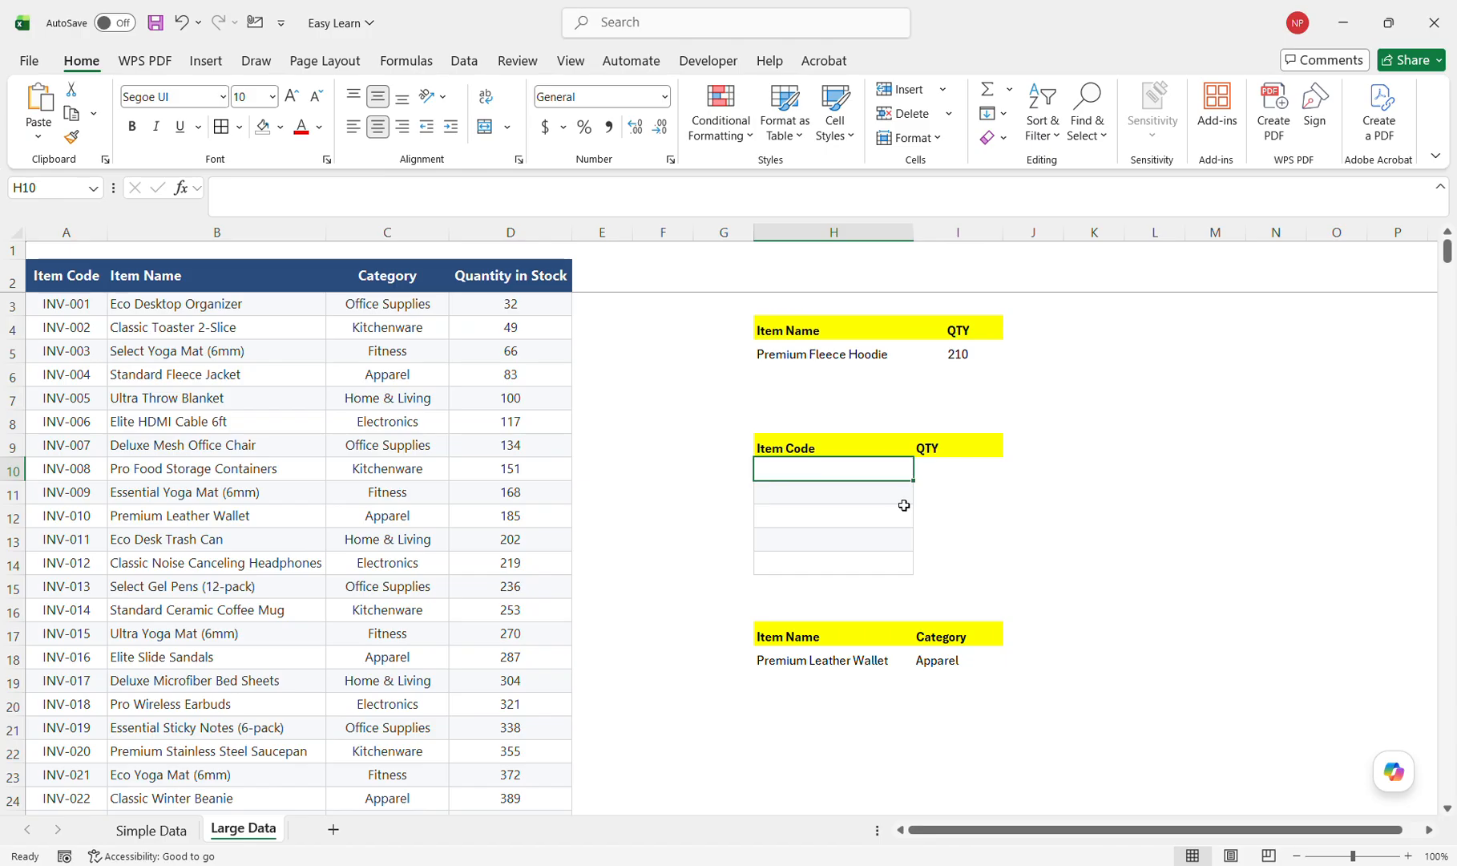
pyautogui.click(962, 476)
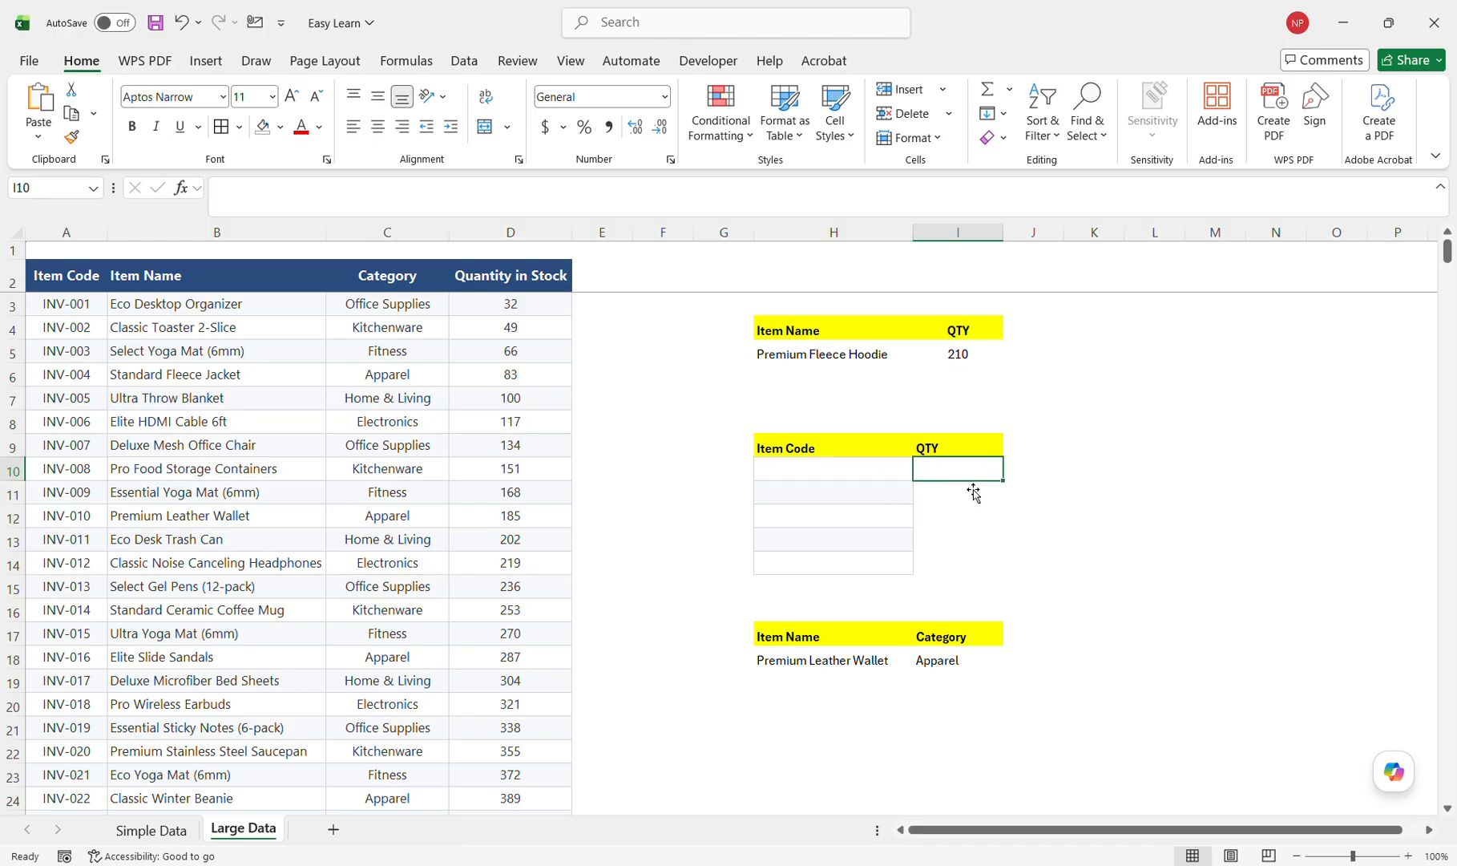
# - Enter the exact-match formula =VLOOKUP(H10,A2:D502,4,0) in I10 to return the quantity for an item code
pyautogui.write('=')
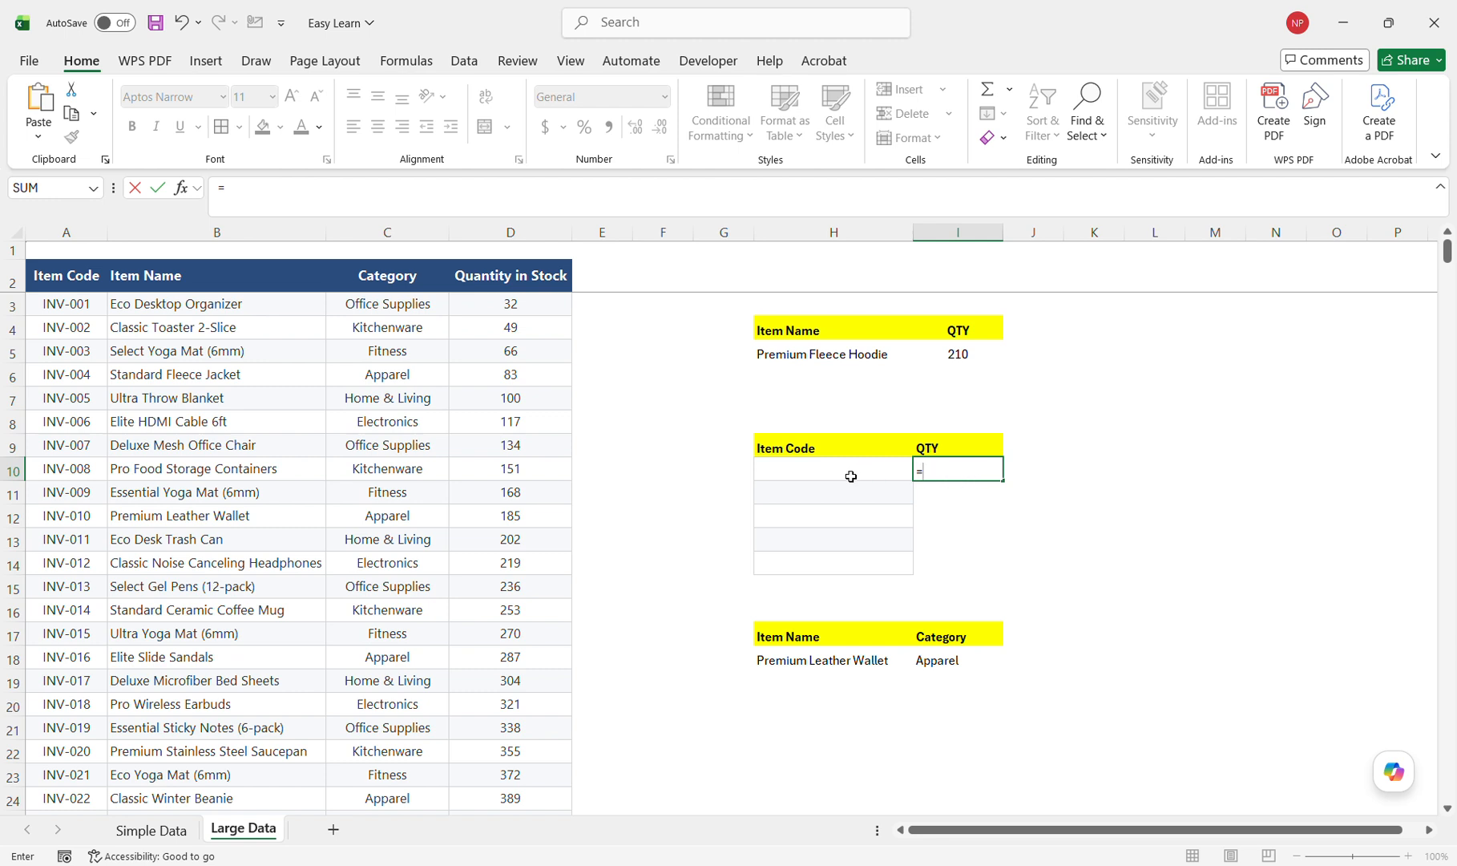
pyautogui.write('vlookup(')
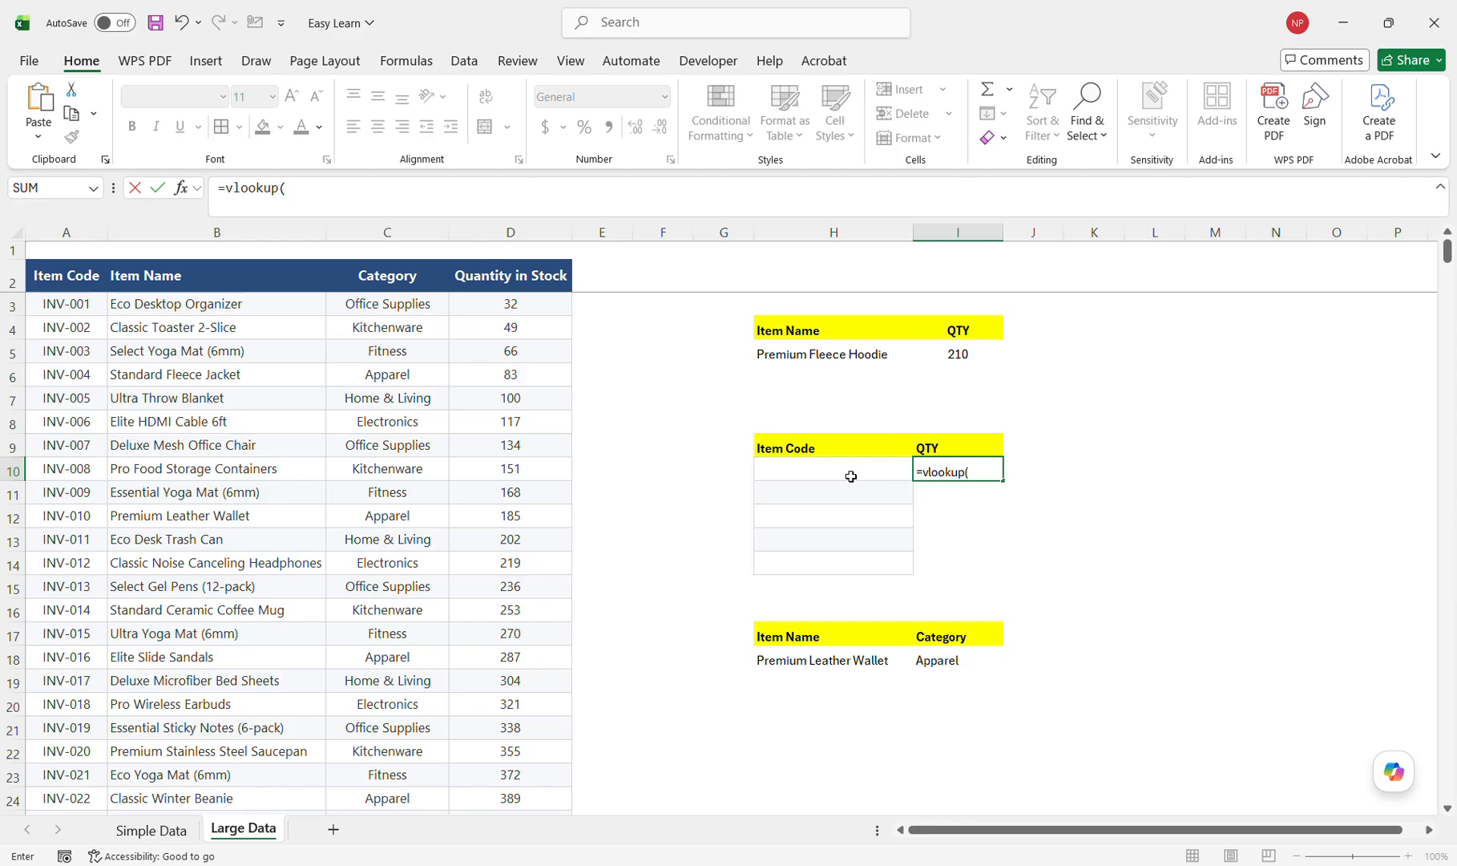
pyautogui.click(852, 476)
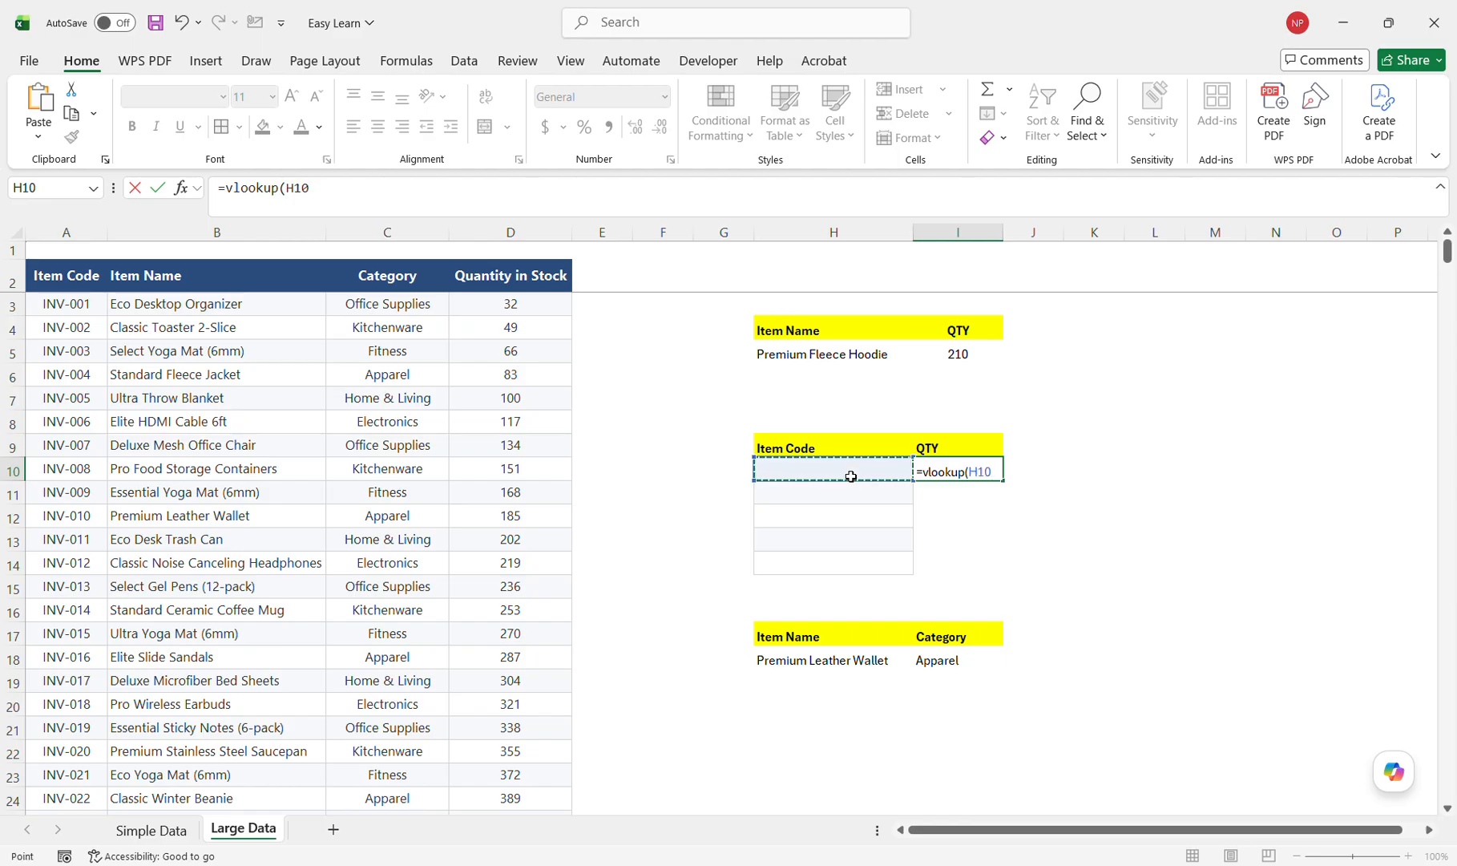
pyautogui.write(',')
pyautogui.moveTo(64, 311); pyautogui.dragTo(362, 515)
pyautogui.moveTo(61, 282); pyautogui.dragTo(520, 481)
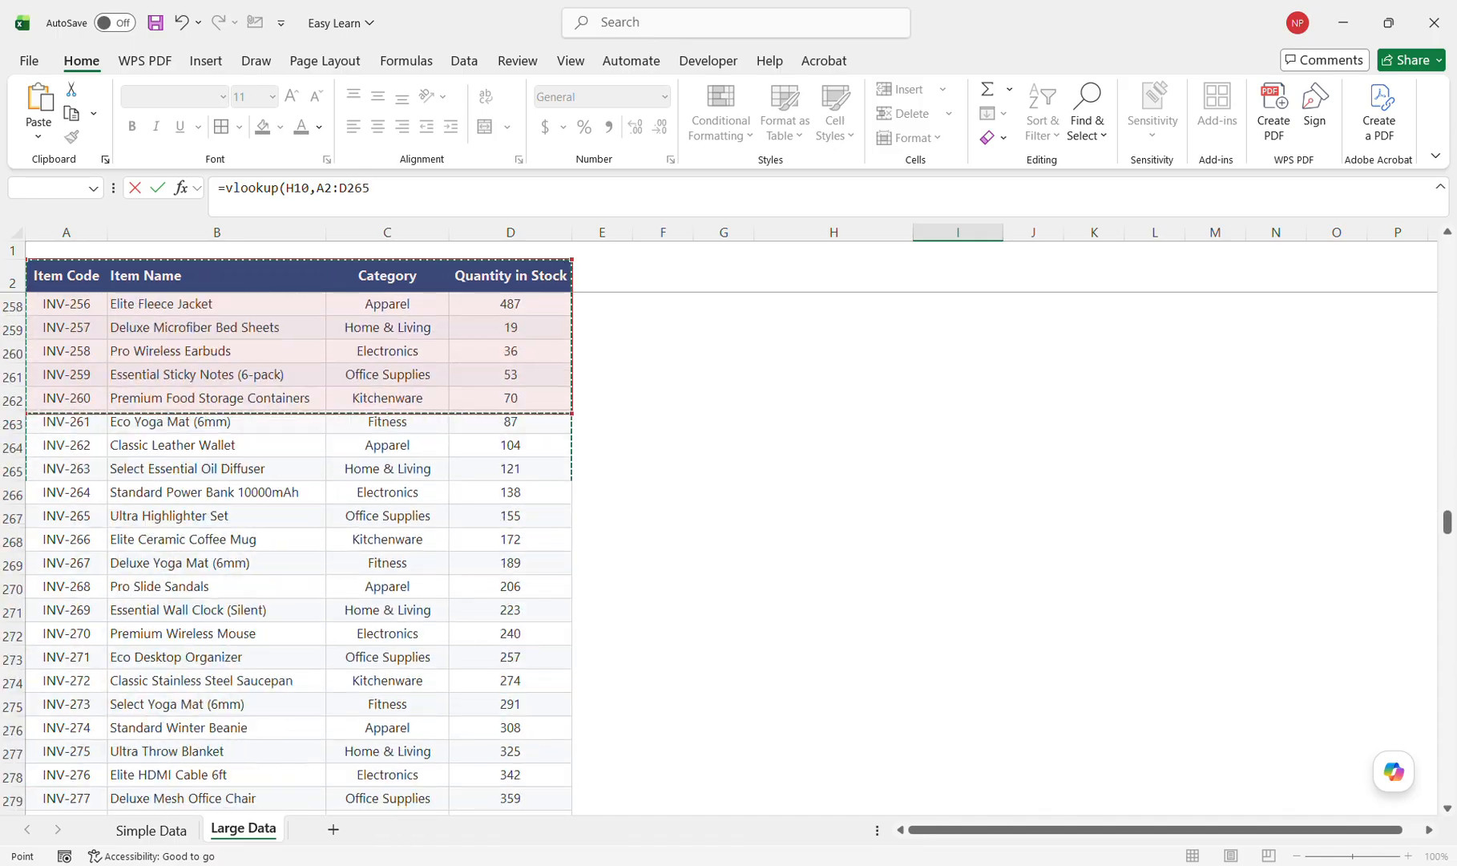
pyautogui.moveTo(519, 864); pyautogui.dragTo(514, 751)
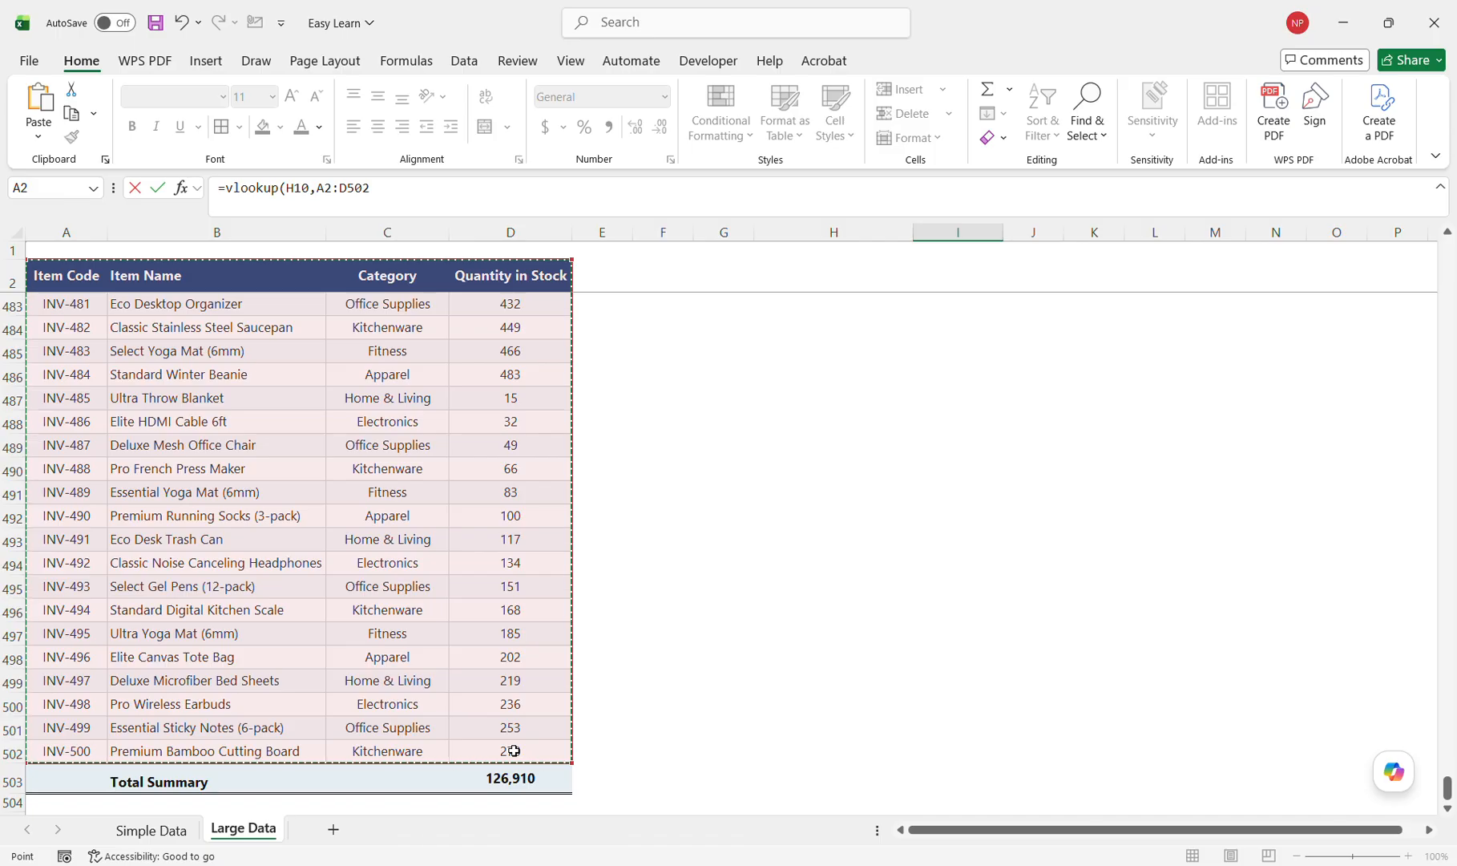
pyautogui.write(',')
pyautogui.moveTo(1447, 789); pyautogui.dragTo(1447, 250)
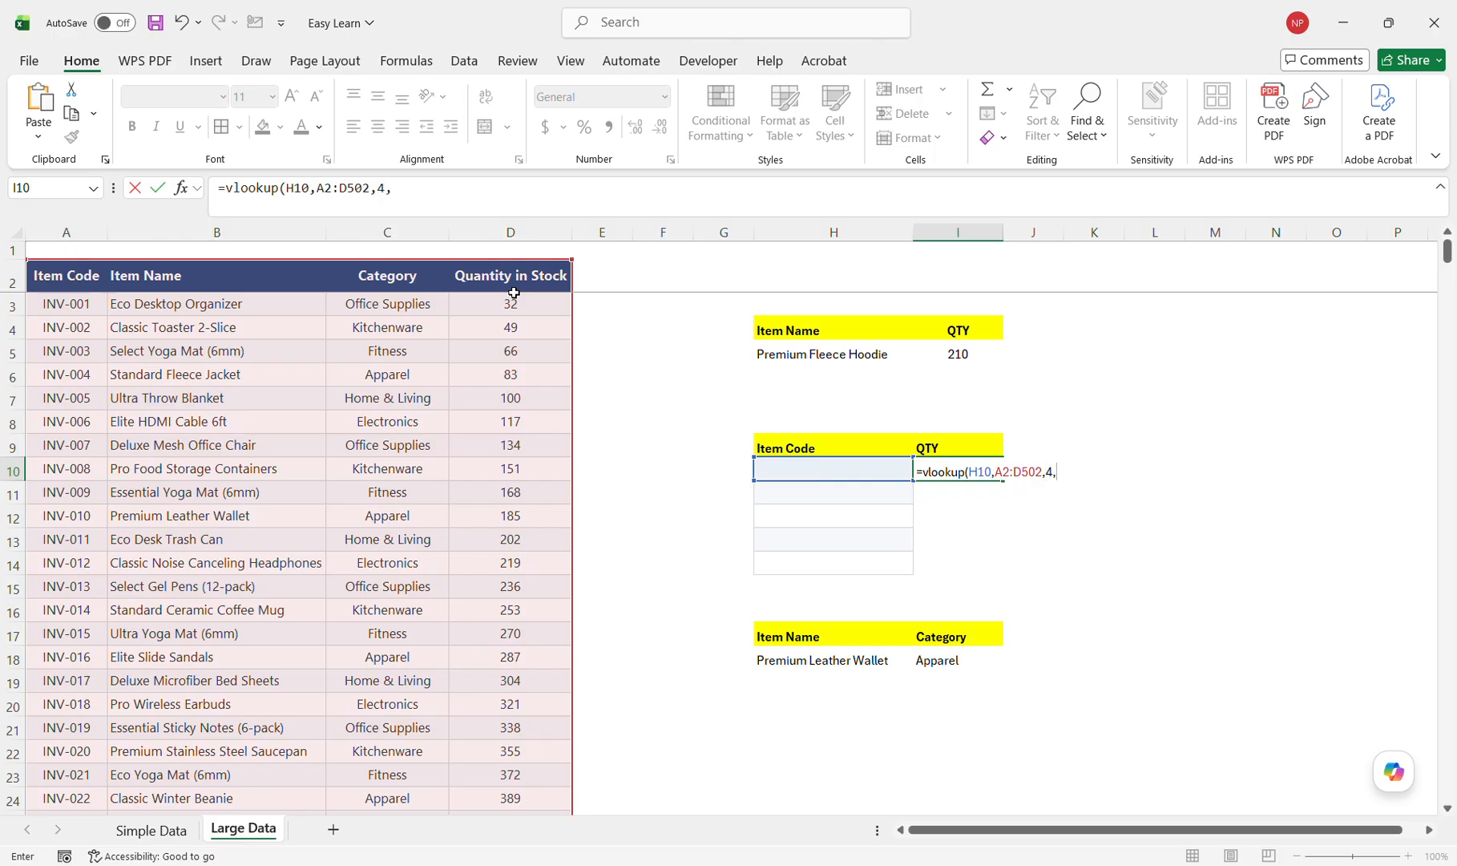
pyautogui.write('0')
pyautogui.press('Return')
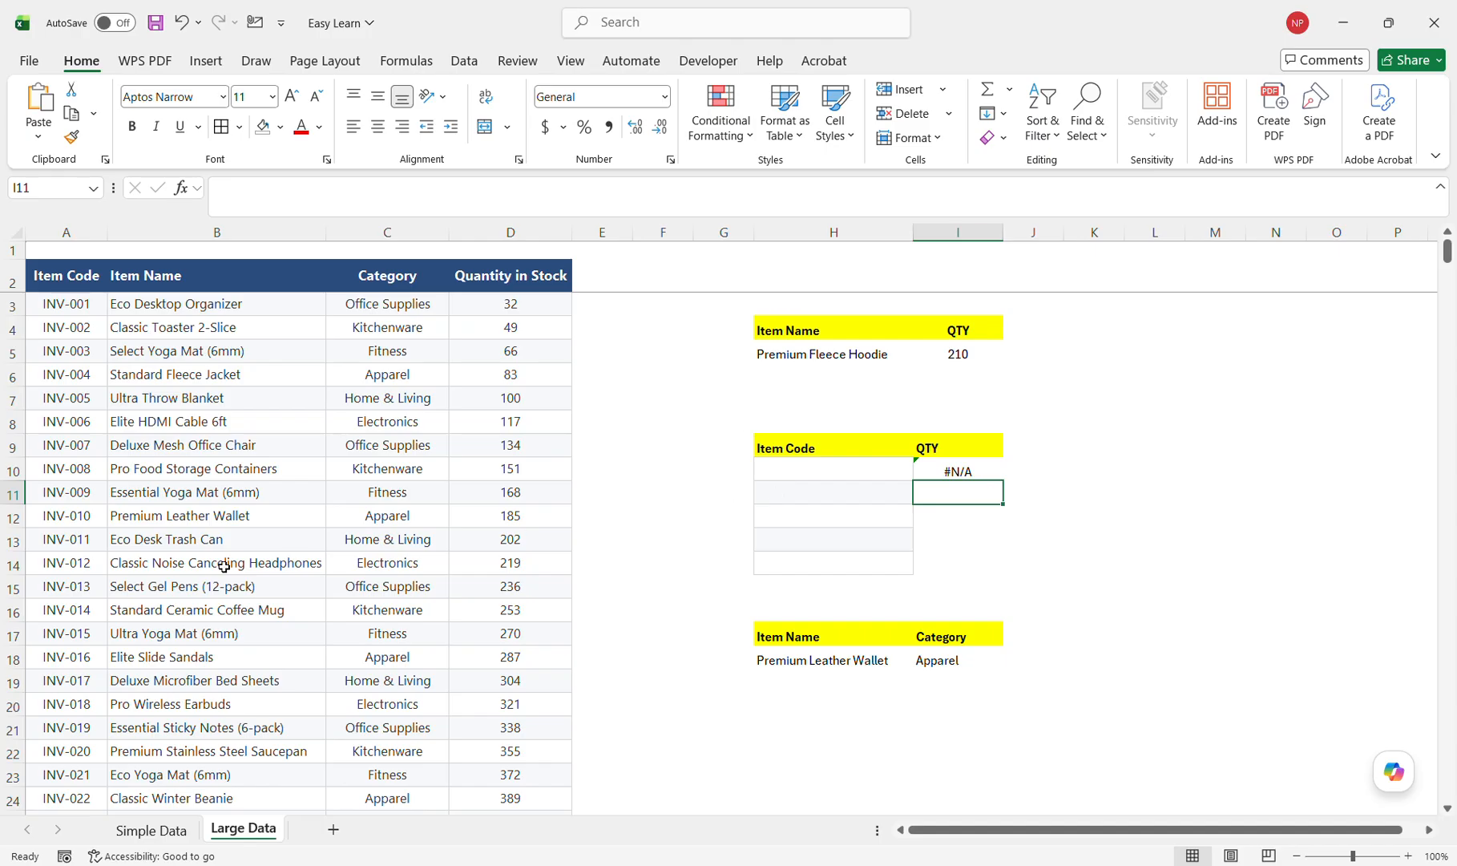
# - Enter the item codes INV-014 in H10 and INV-016 in H11 of the Item Code lookup table
pyautogui.click(807, 480)
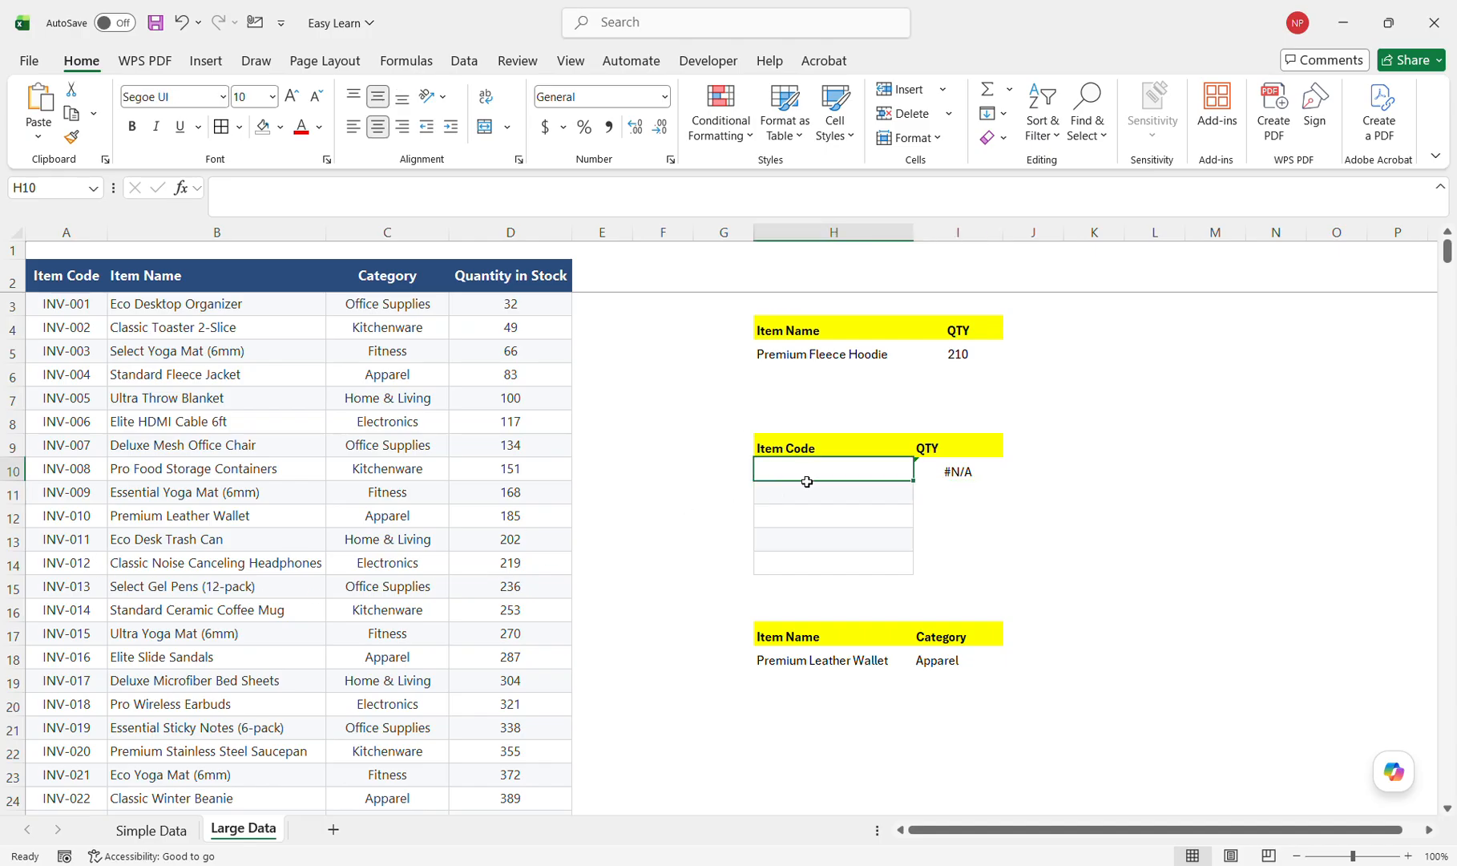
pyautogui.write('INV-')
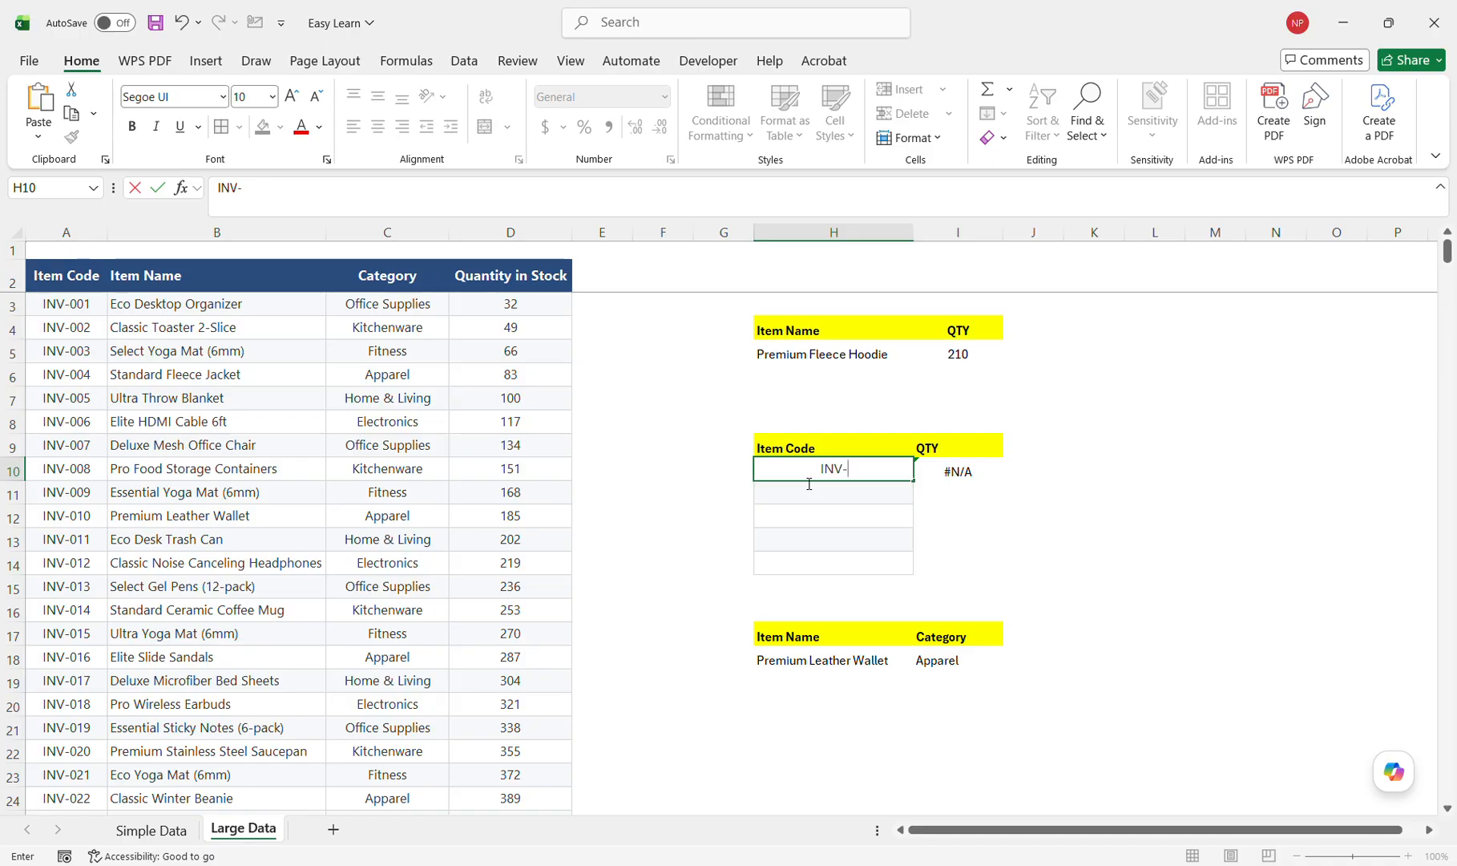
pyautogui.write('014')
pyautogui.press('Return')
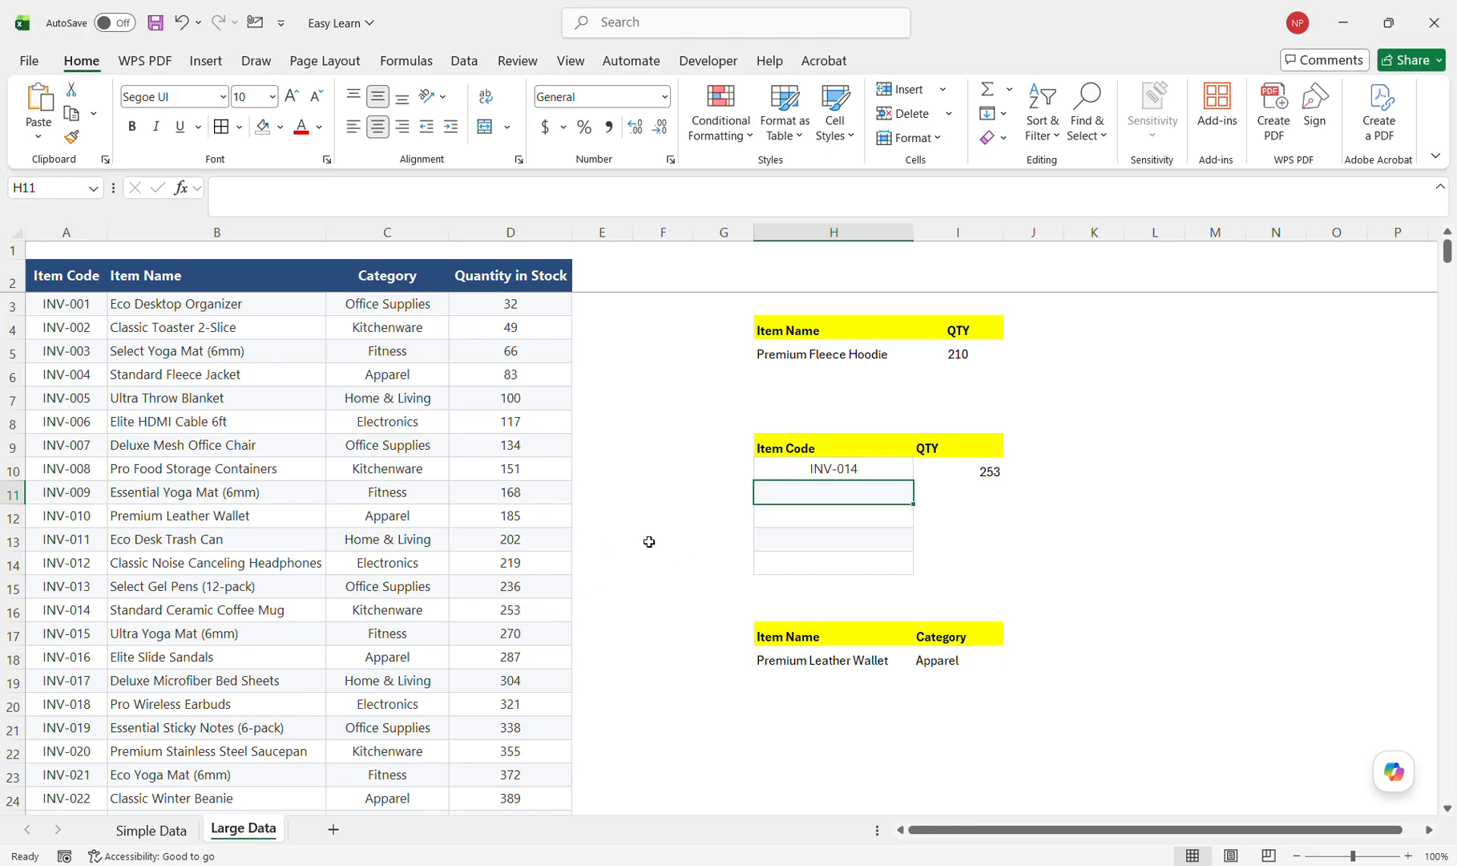
pyautogui.write('INV-0')
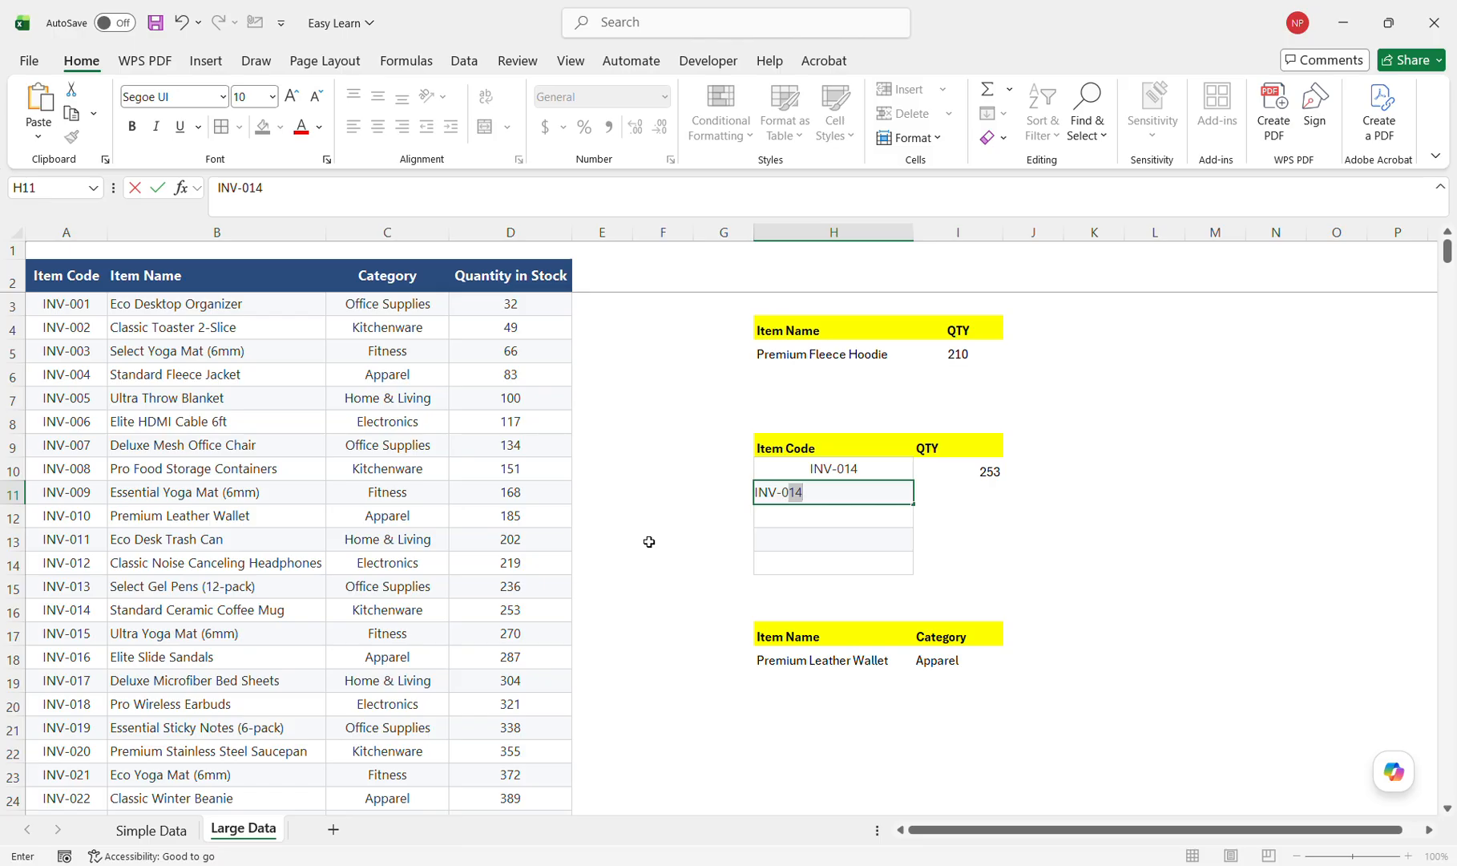
pyautogui.write('16')
pyautogui.press('Return')
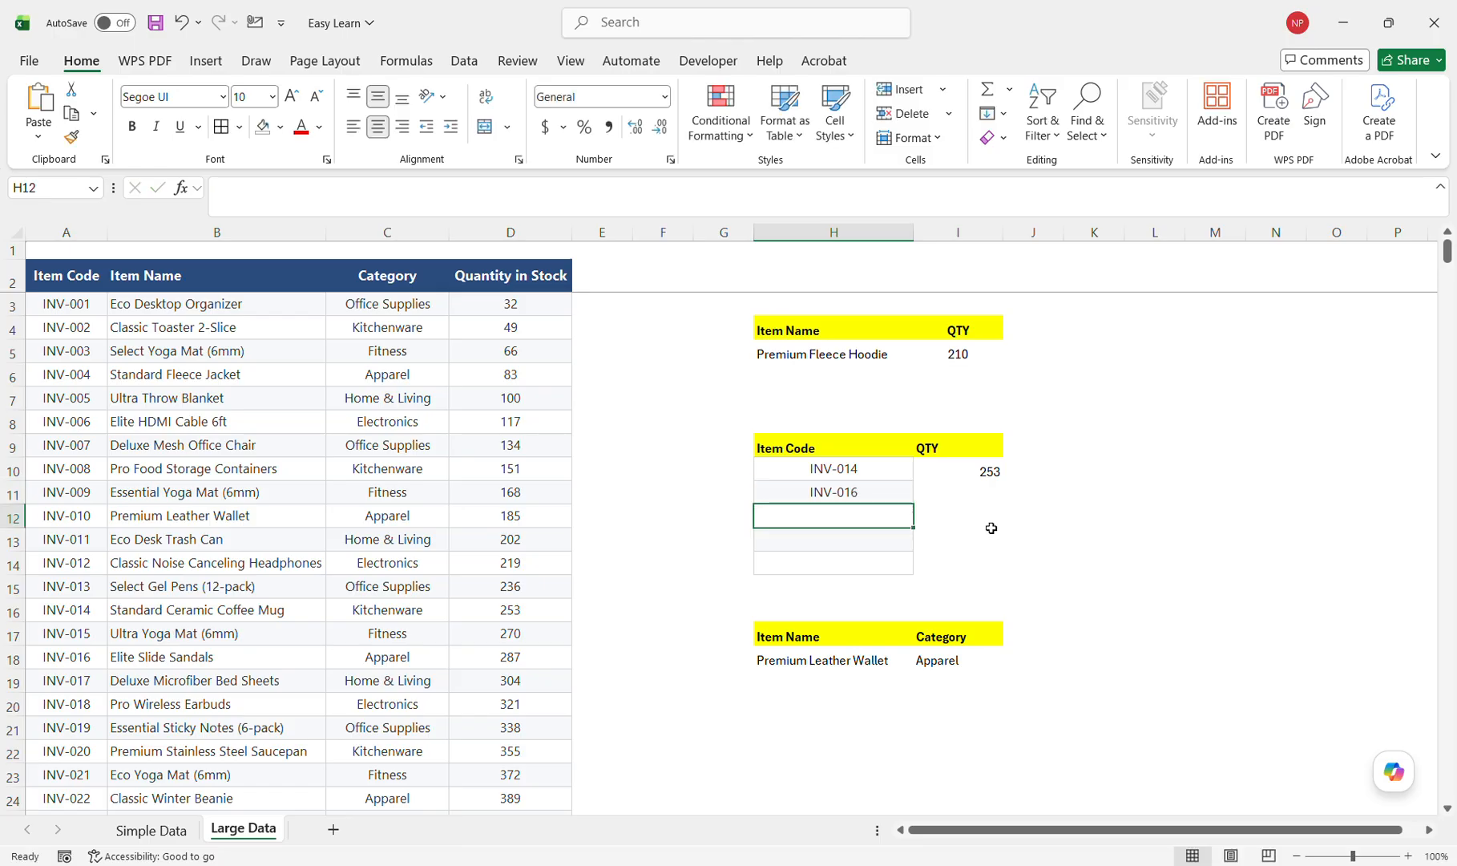
# - Fill the VLOOKUP formula from I10 down to I14 and check the copied formula in I11
pyautogui.click(970, 504)
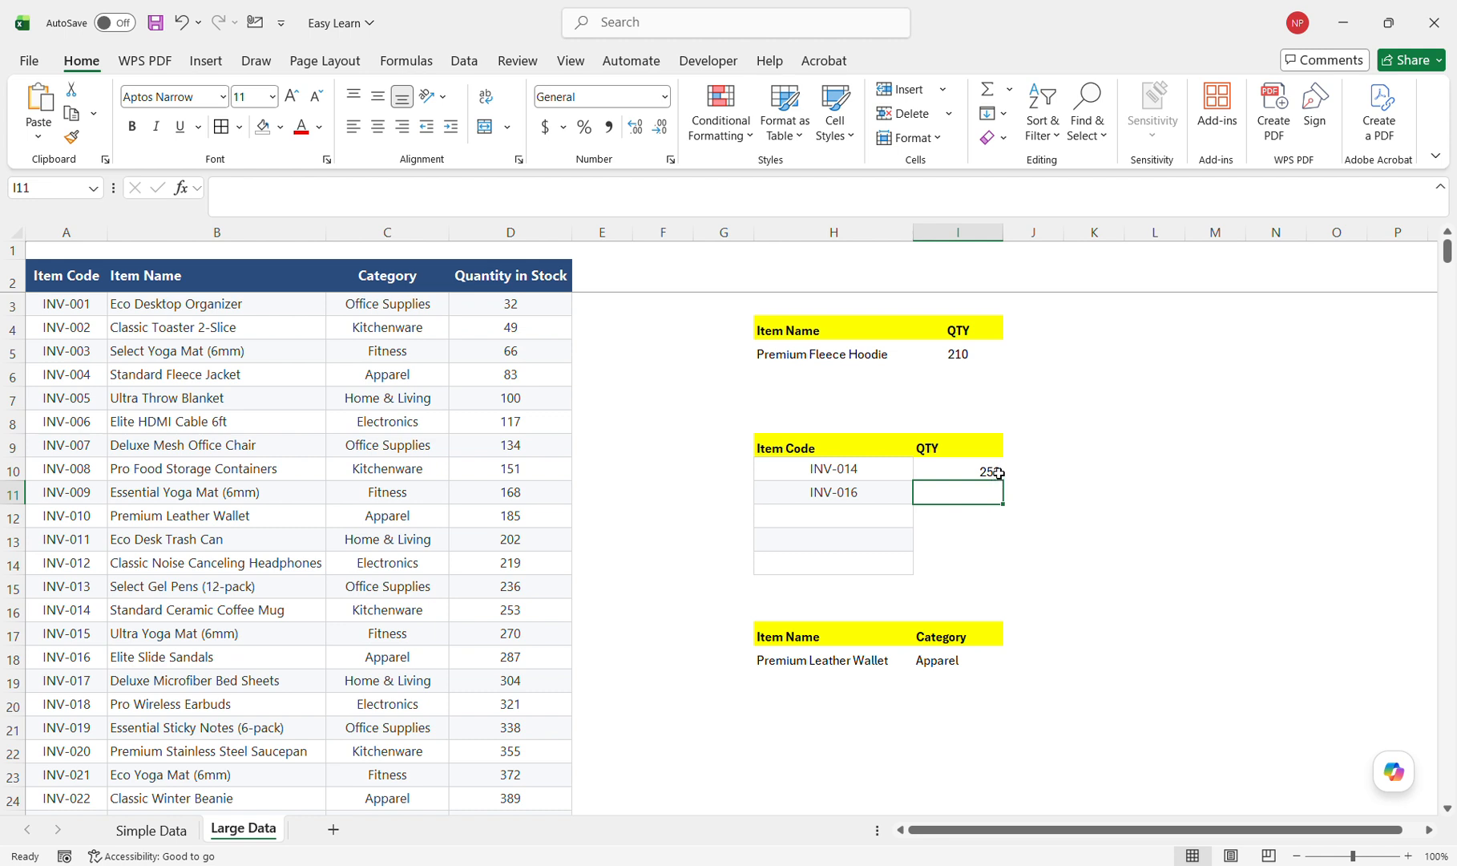
pyautogui.click(999, 473)
pyautogui.moveTo(1012, 487); pyautogui.dragTo(1018, 569)
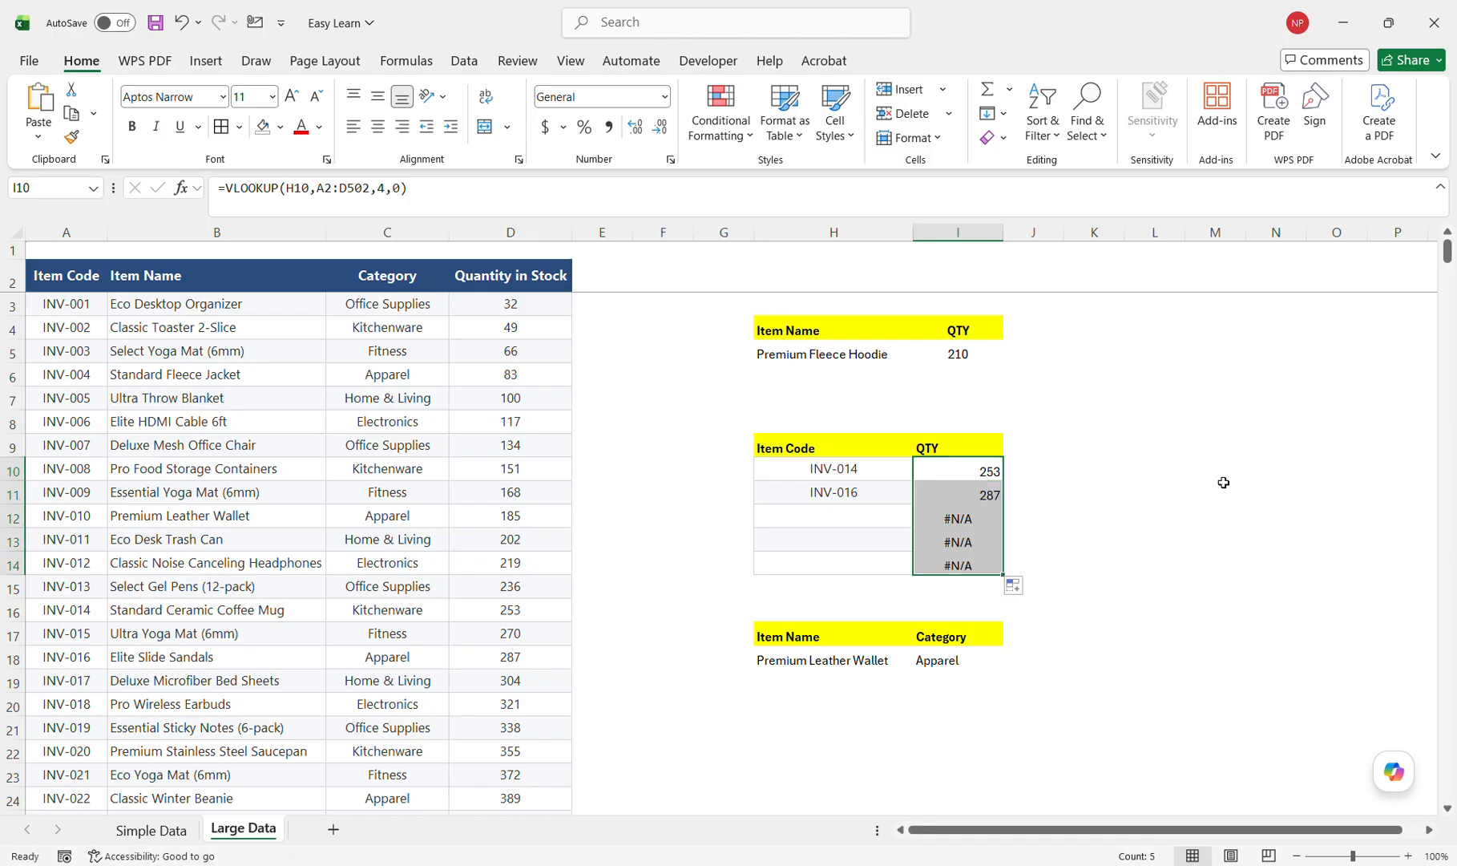
pyautogui.click(870, 498)
pyautogui.click(860, 519)
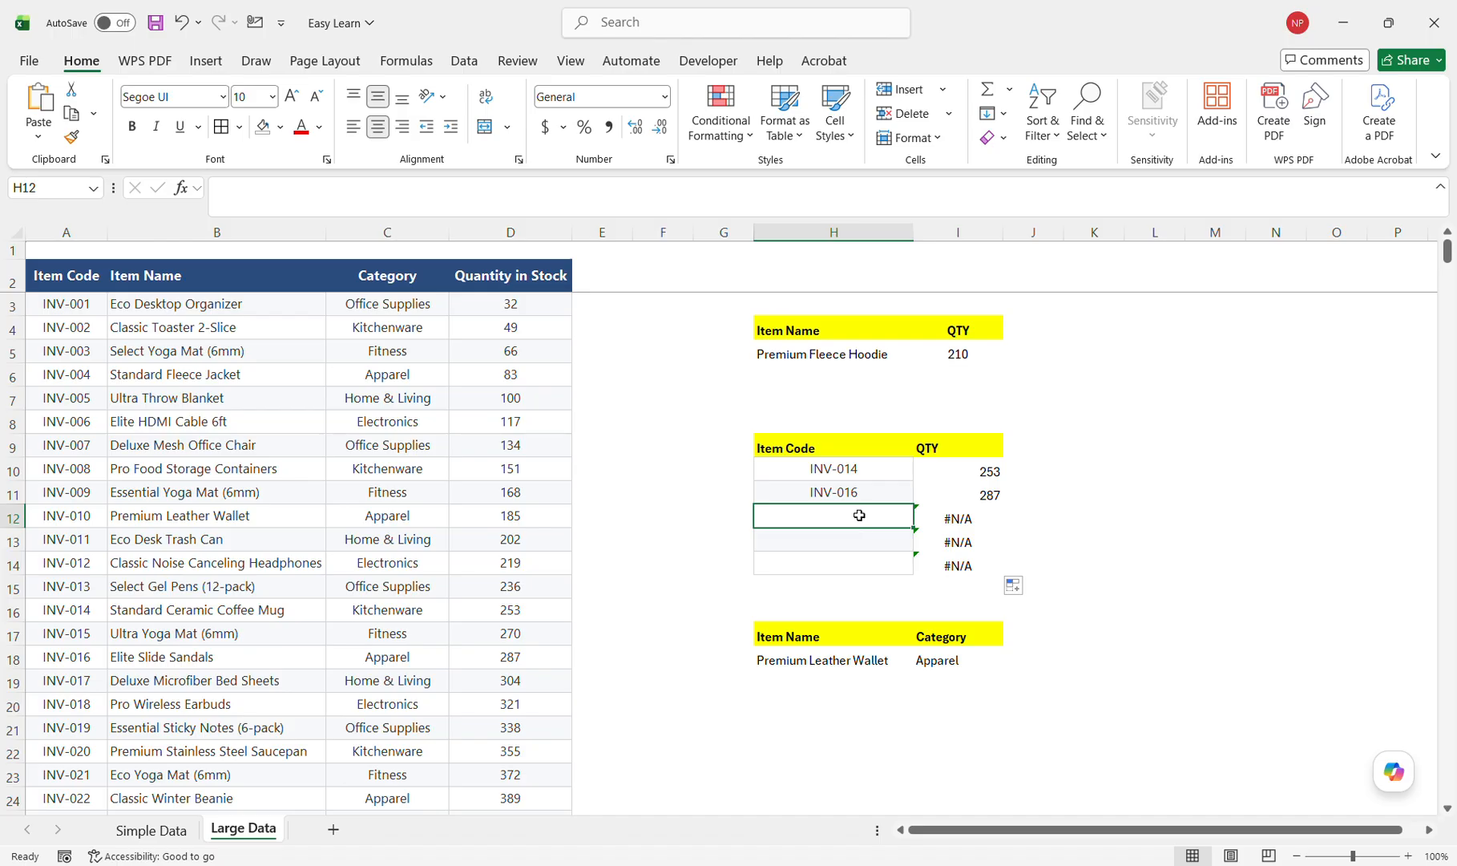
pyautogui.click(1006, 498)
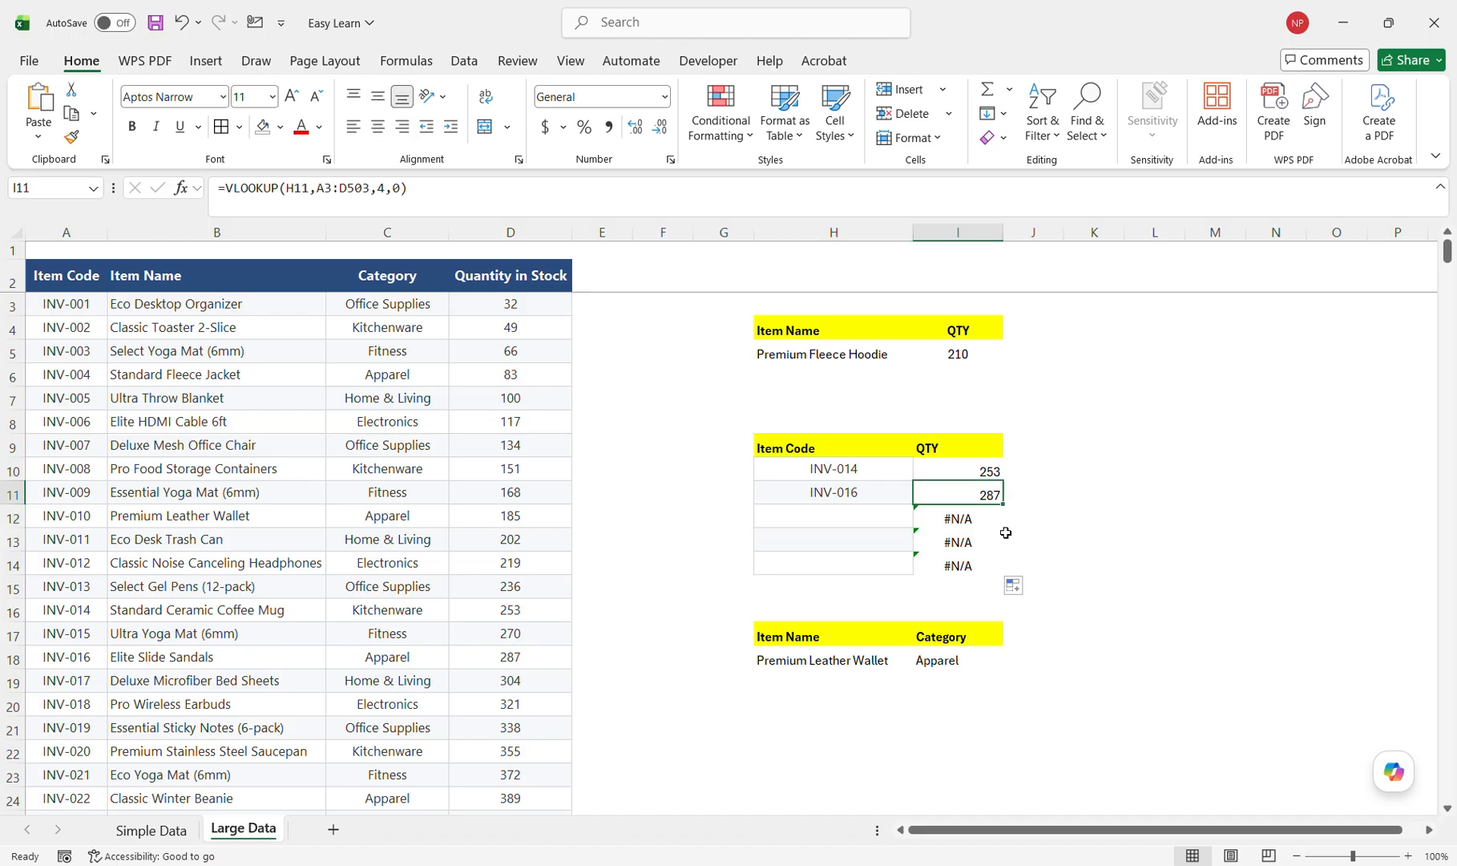
# - Enter the item code INV-020 in H12 and compare its quantity with row 22 of the inventory list
pyautogui.click(873, 519)
pyautogui.write('IN')
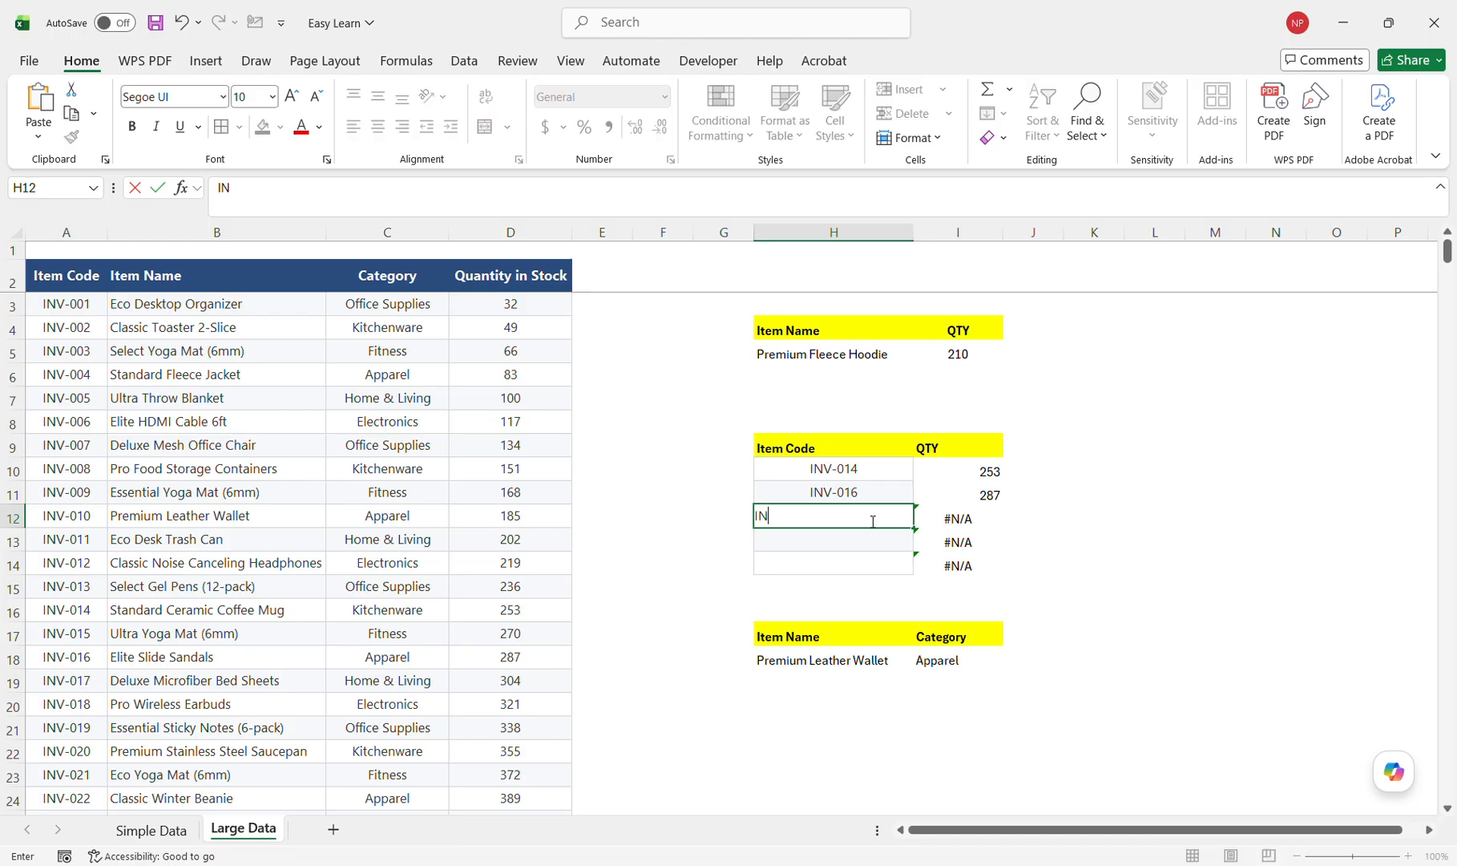
pyautogui.write('V-020')
pyautogui.press('Return')
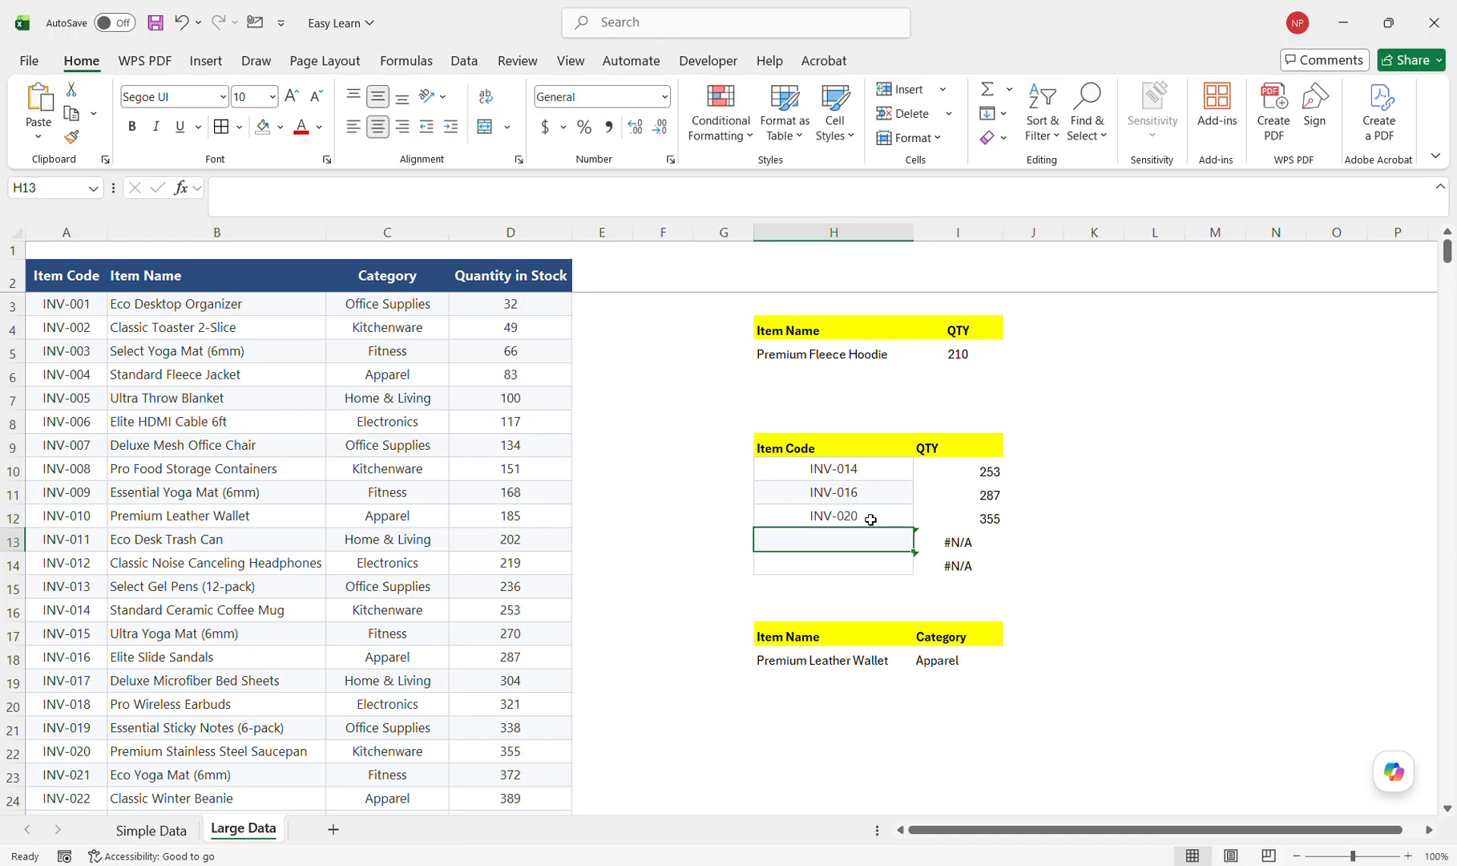
pyautogui.moveTo(52, 752); pyautogui.dragTo(489, 751)
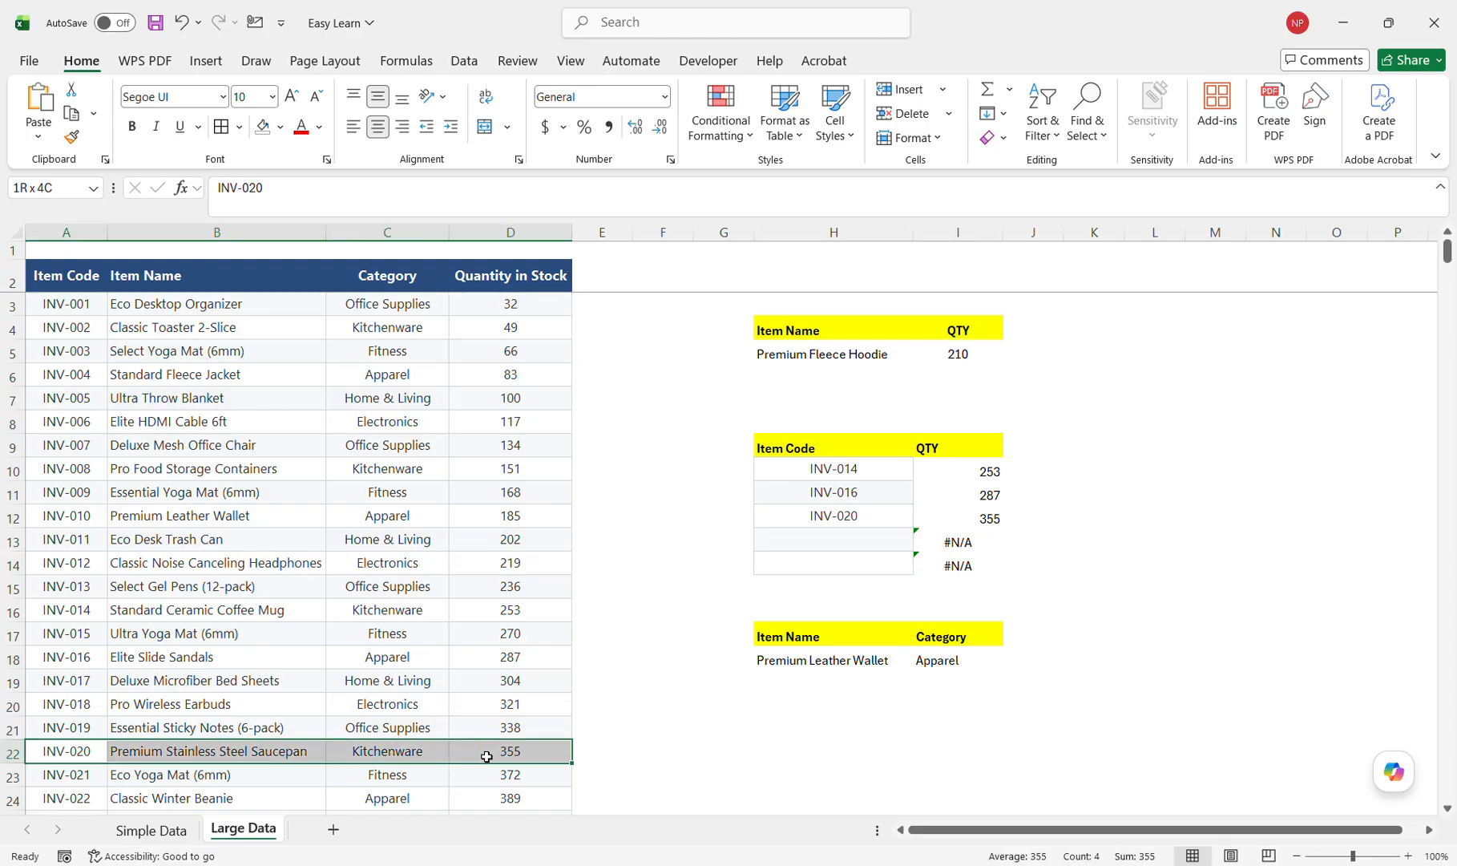
# - Enter the item codes INV-018 in H13 and INV-031 in H14 to complete the Item Code lookup table
pyautogui.click(837, 546)
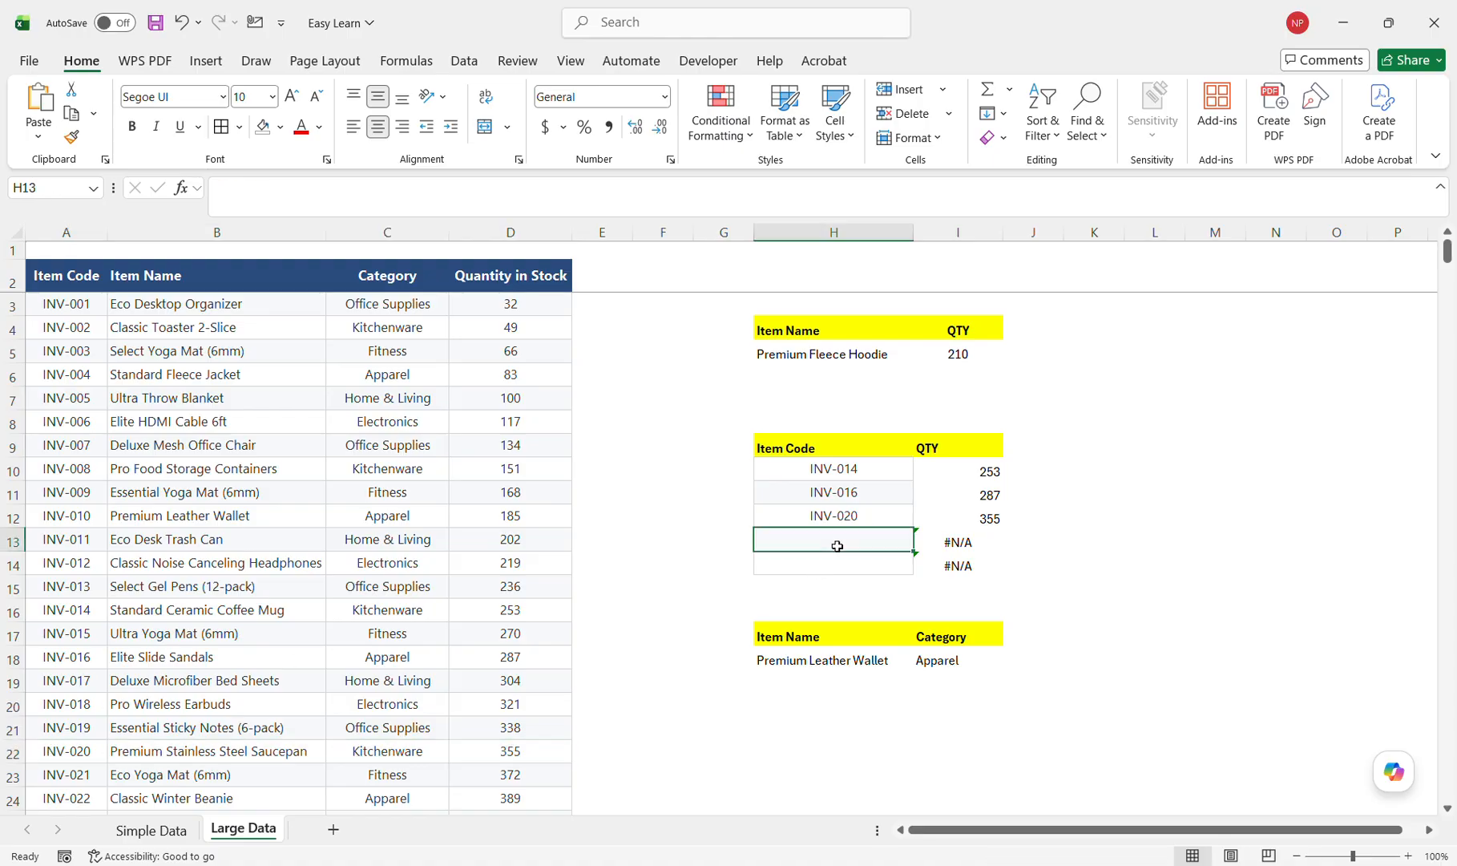
pyautogui.write('INV-')
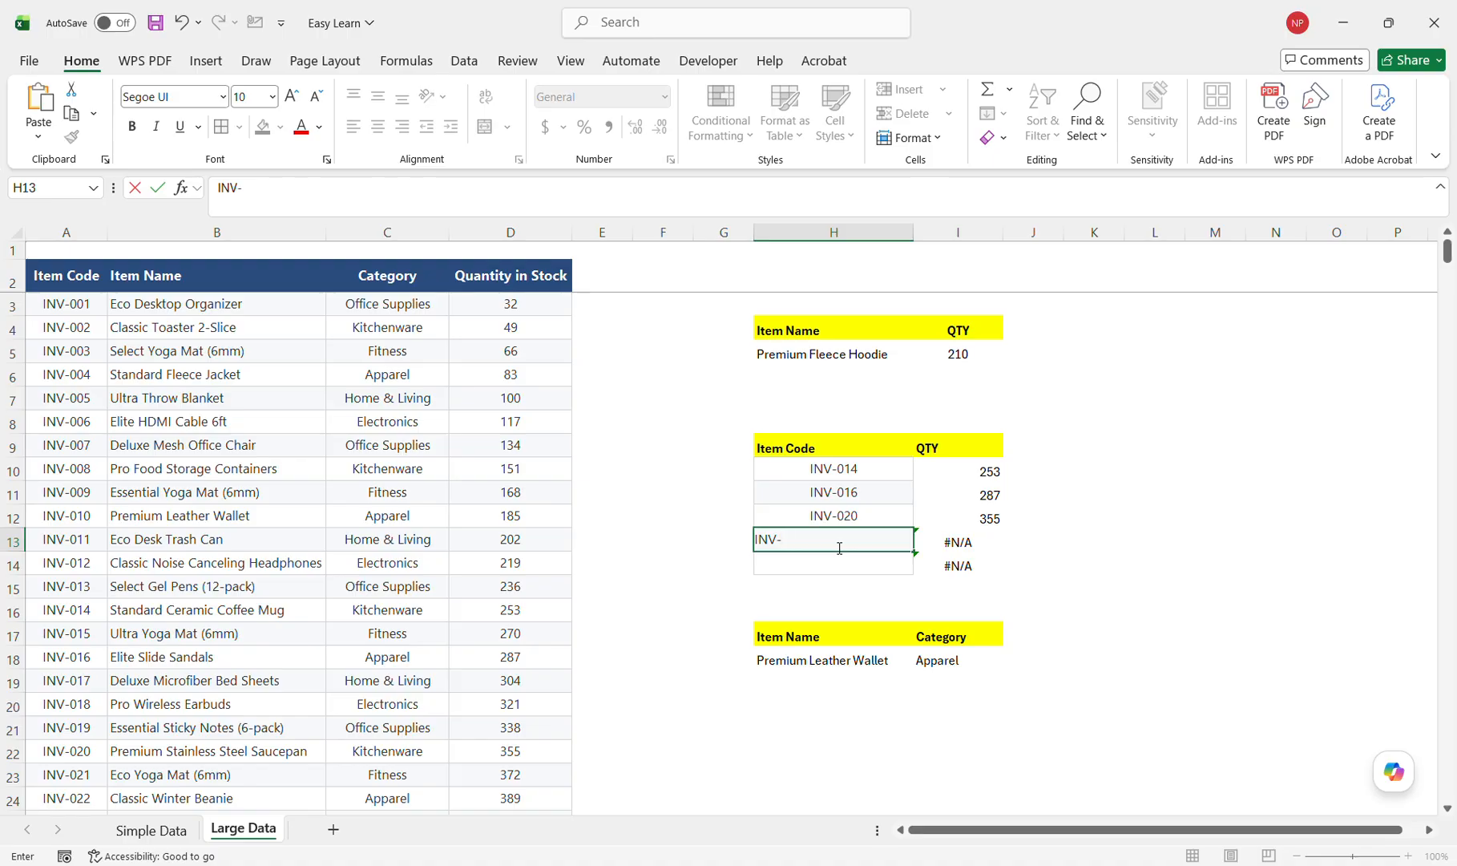
pyautogui.write('018')
pyautogui.press('Tab')
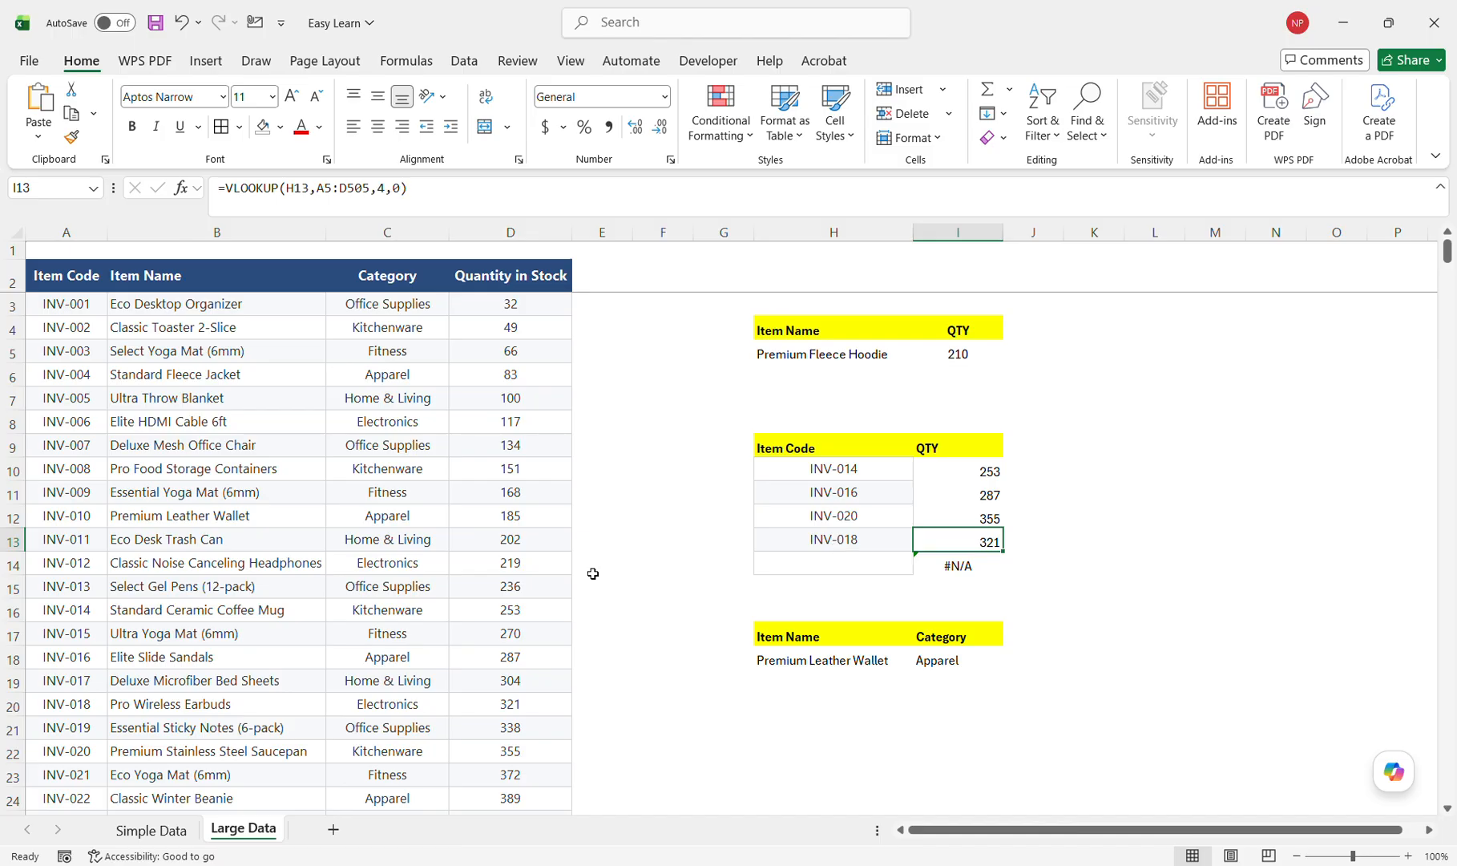
pyautogui.scroll(-3, 240, 569)
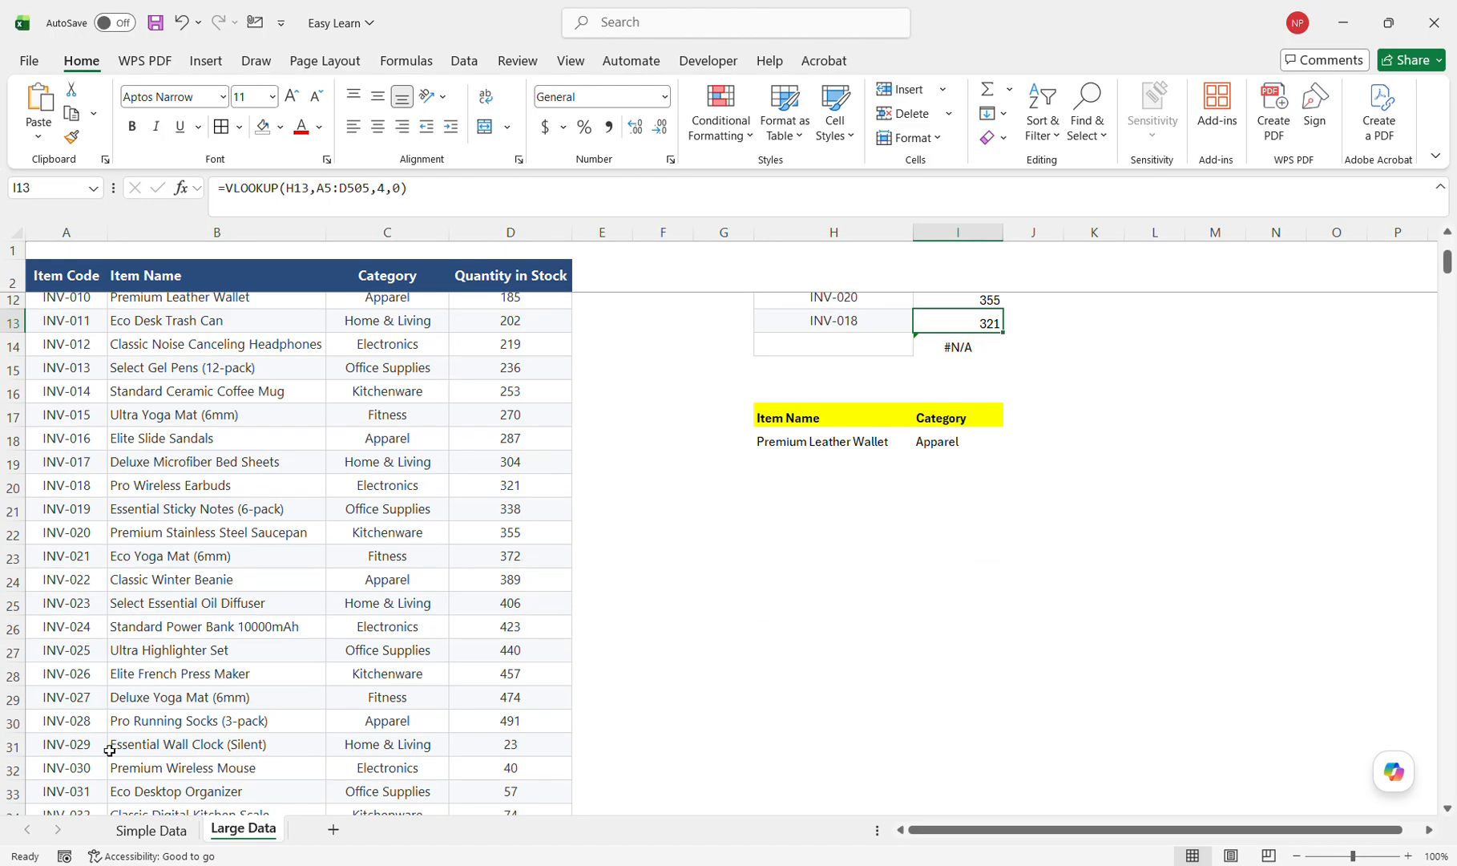
pyautogui.click(819, 345)
pyautogui.write('I')
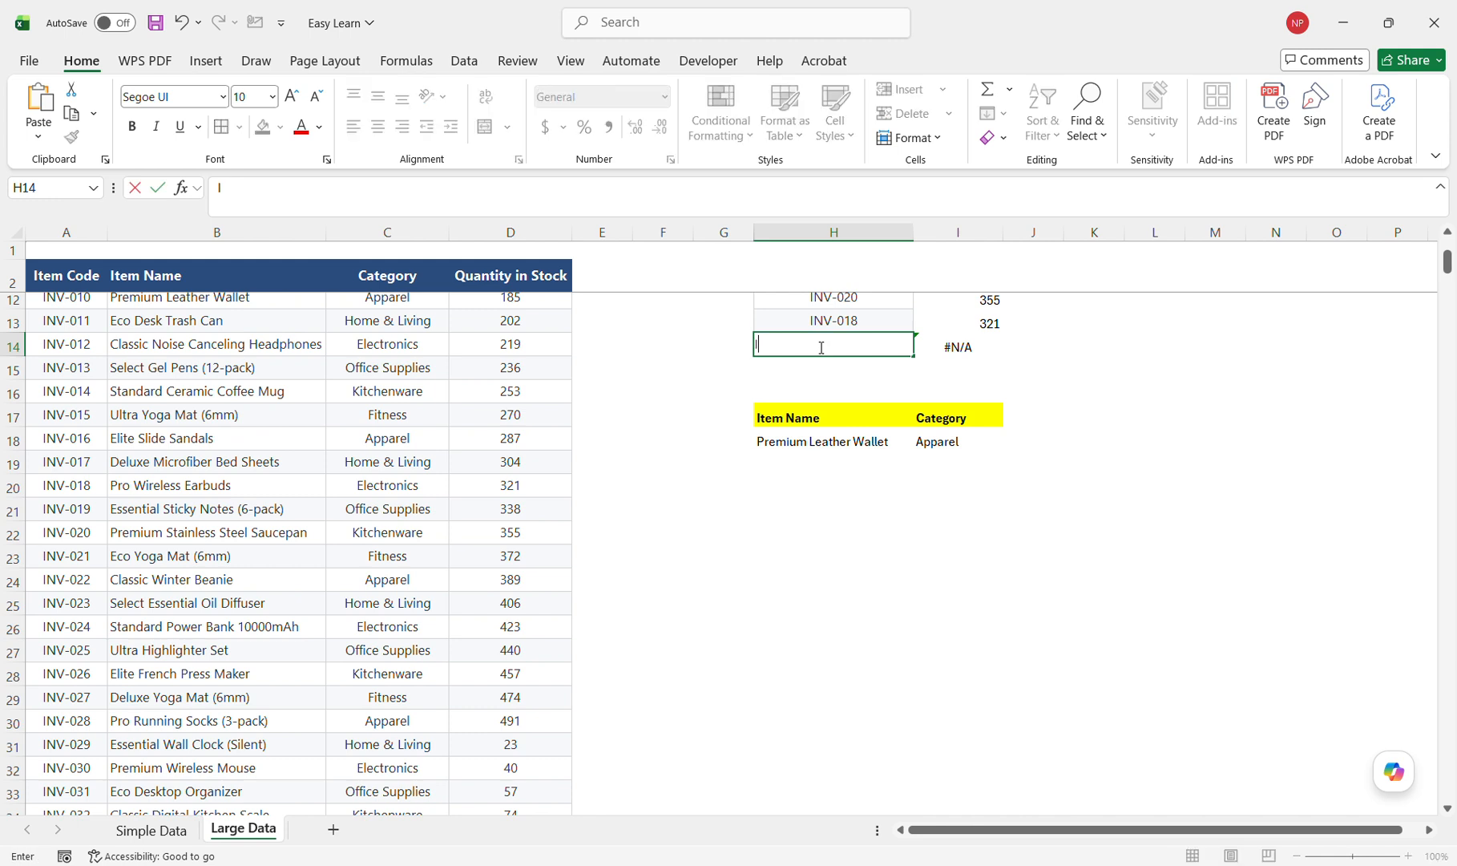
pyautogui.write('NV-031')
pyautogui.press('Return')
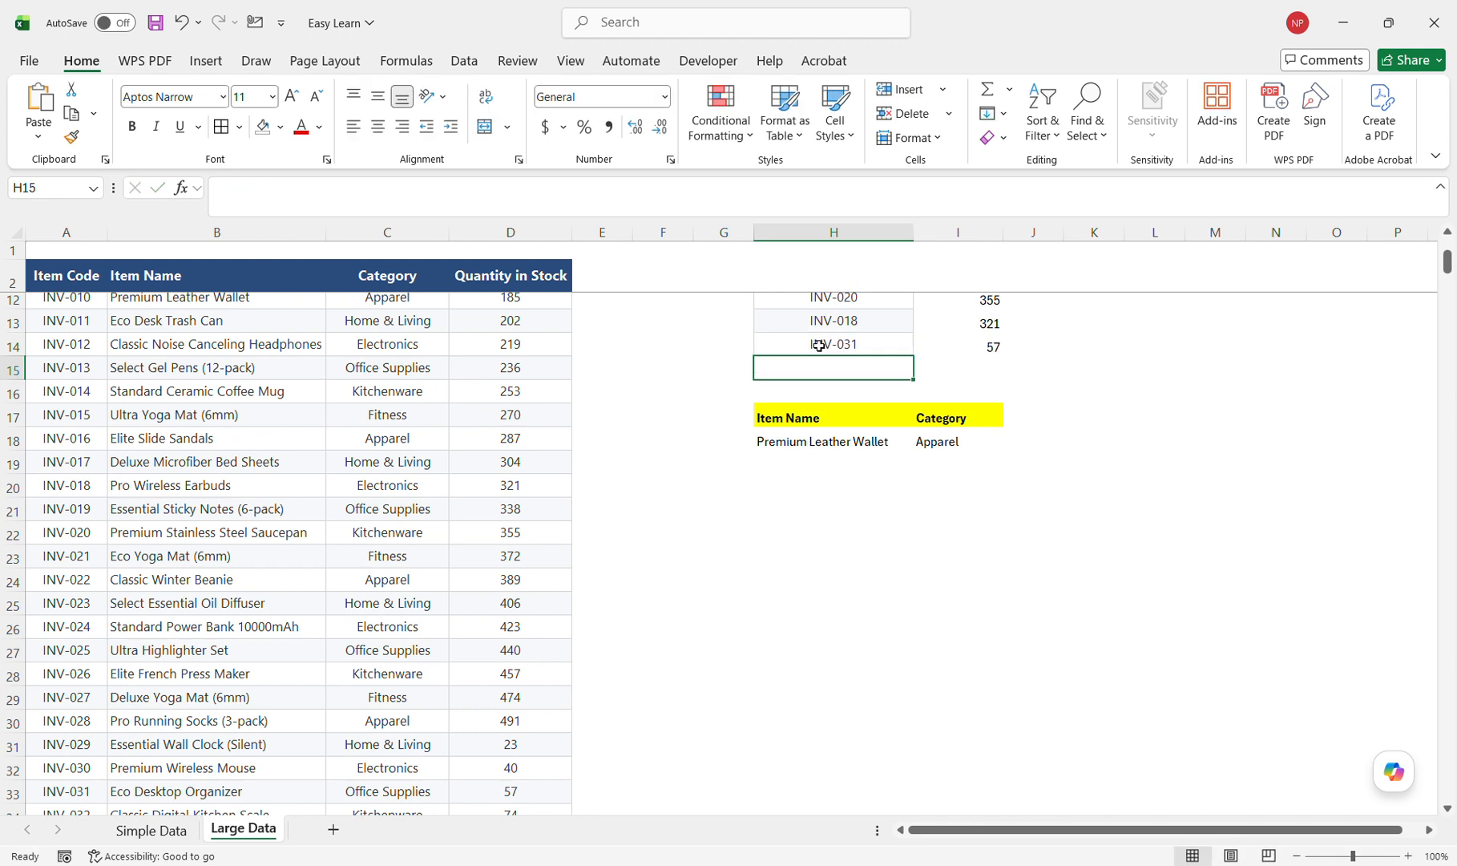
pyautogui.scroll(2, 1022, 339)
pyautogui.scroll(2, 1020, 416)
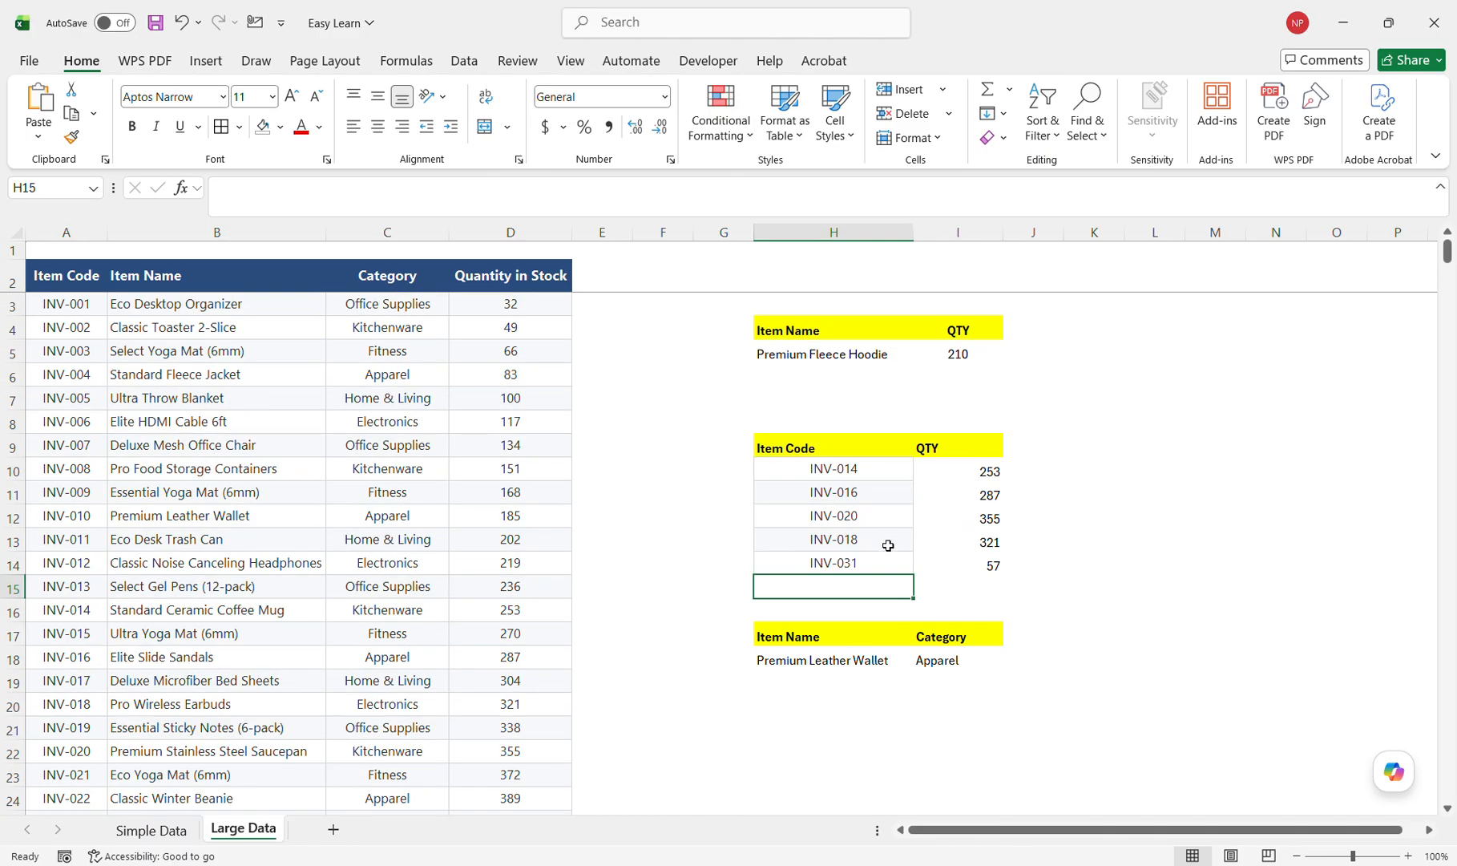
# - Examine the lookup values and VLOOKUP formulas in the three tables: quantity by item name, quantity by item code, and category by item name
pyautogui.click(836, 360)
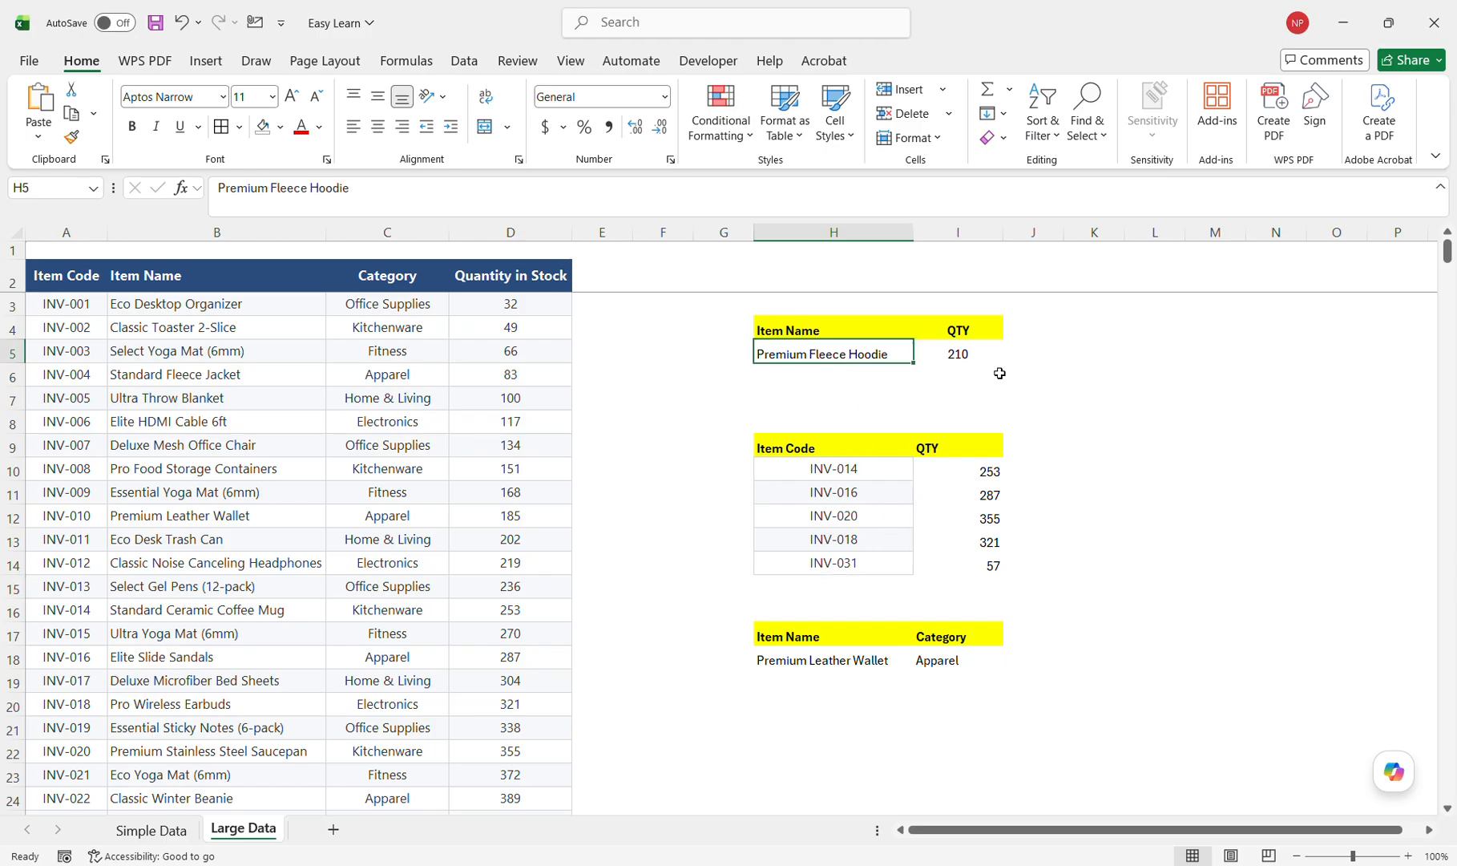
pyautogui.click(986, 364)
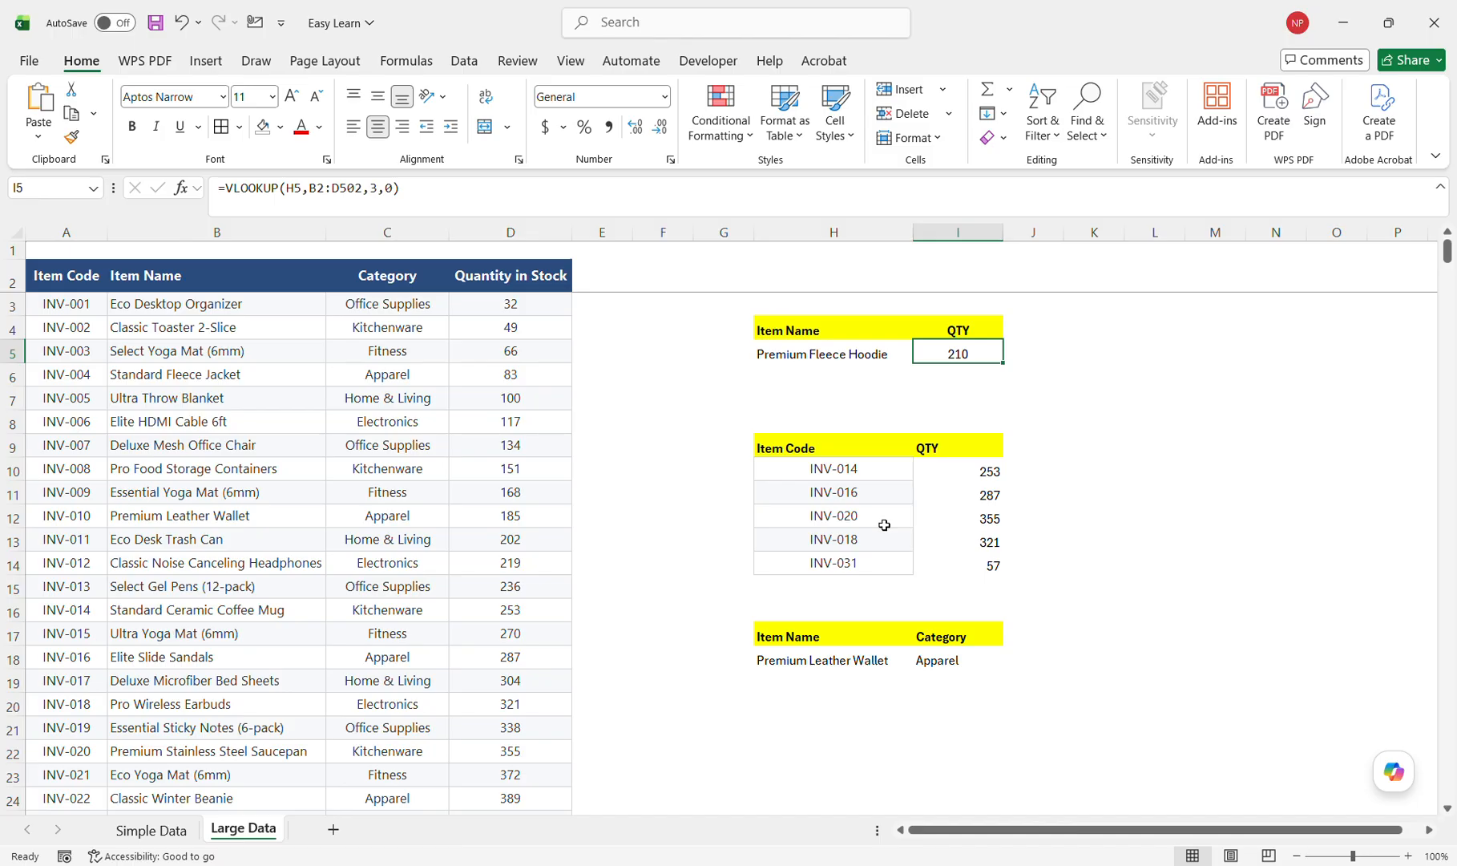
pyautogui.click(975, 535)
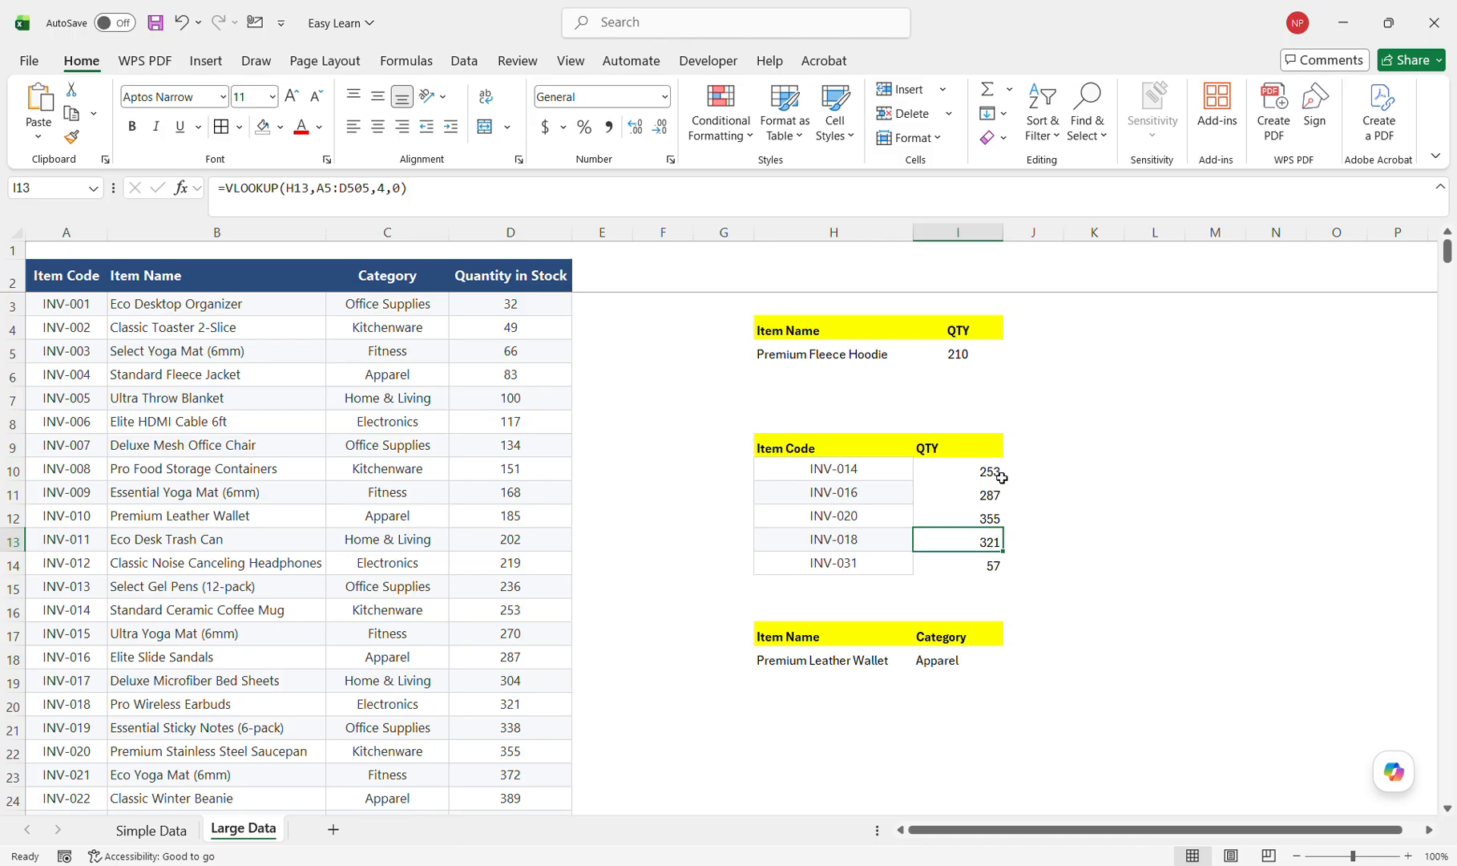
pyautogui.moveTo(992, 448); pyautogui.dragTo(992, 566)
pyautogui.click(1028, 680)
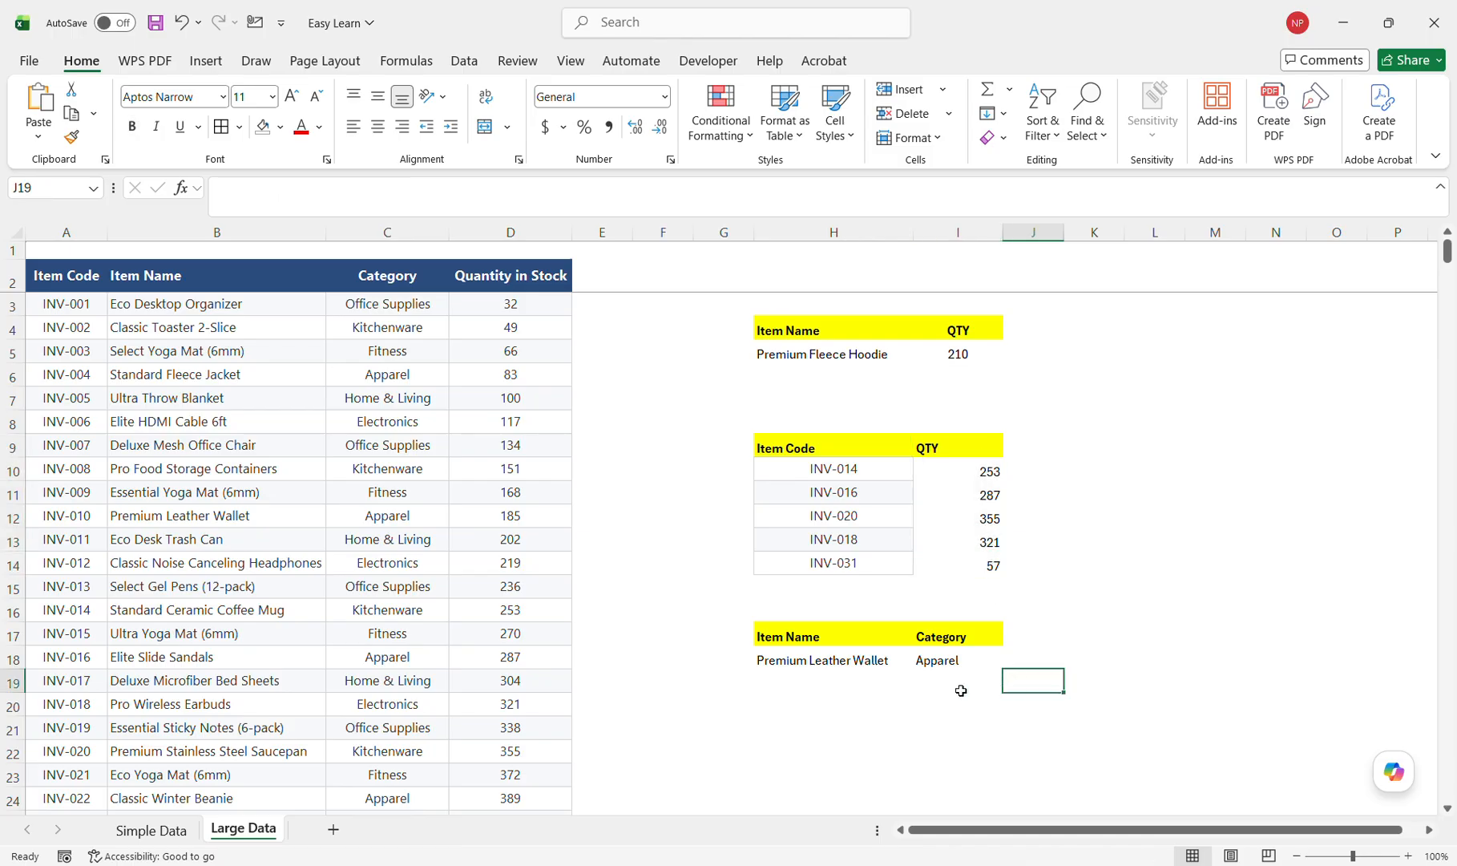
pyautogui.click(845, 664)
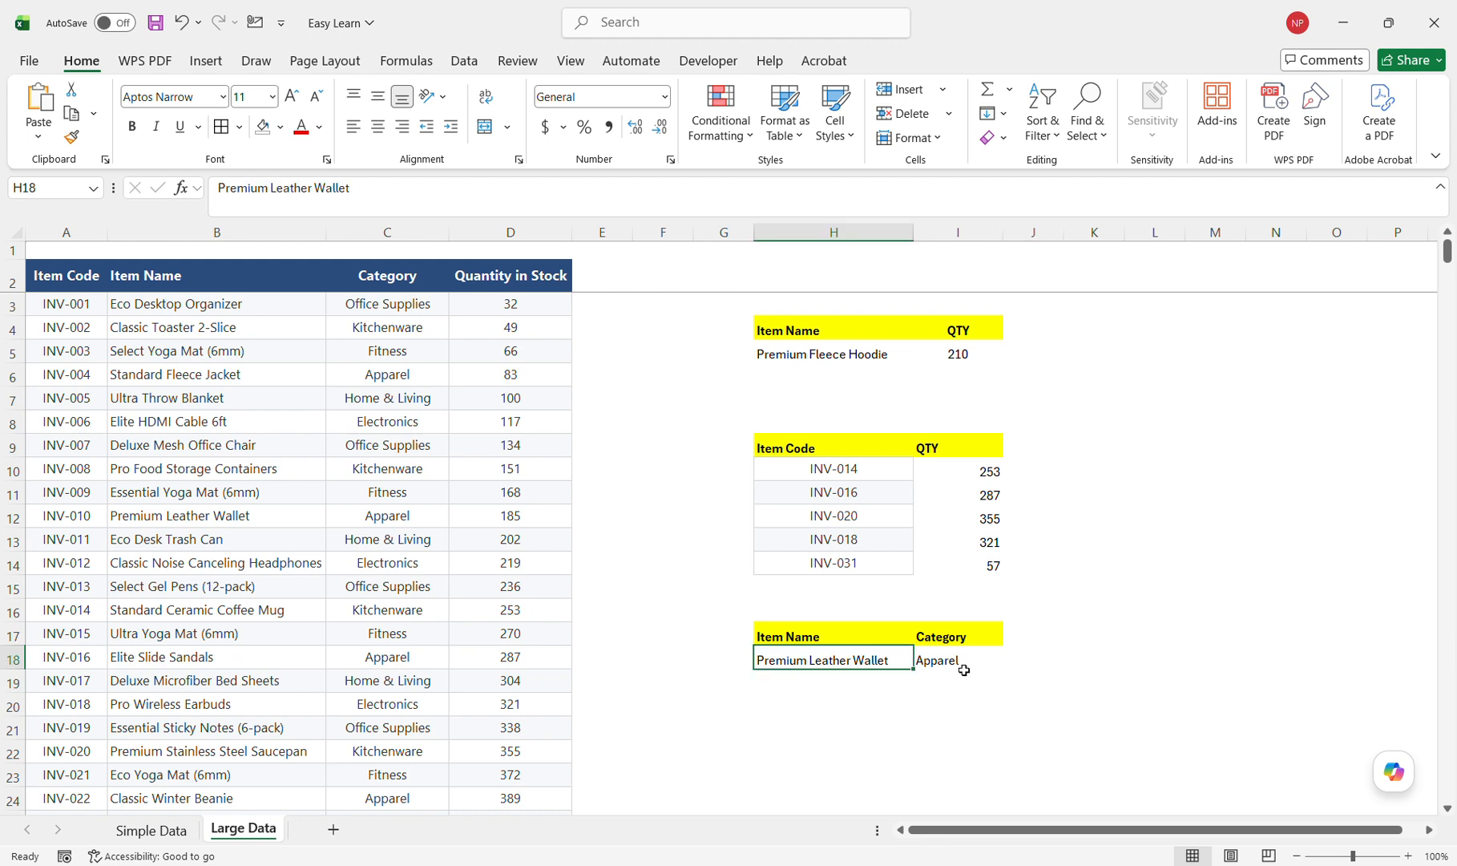
pyautogui.scroll(-1, 970, 660)
pyautogui.scroll(1, 970, 660)
pyautogui.click(966, 360)
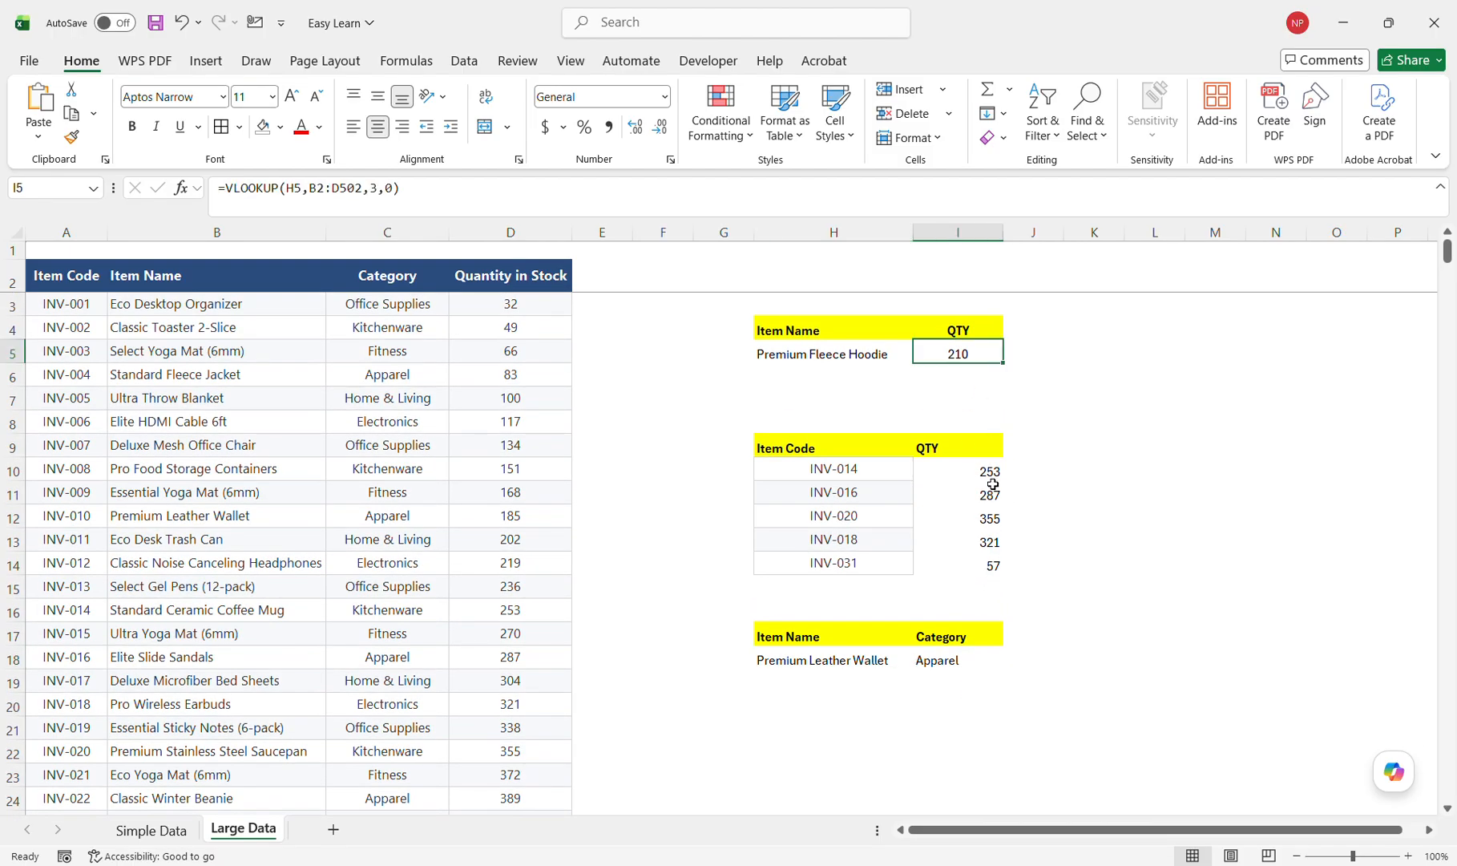
pyautogui.moveTo(988, 474); pyautogui.dragTo(988, 567)
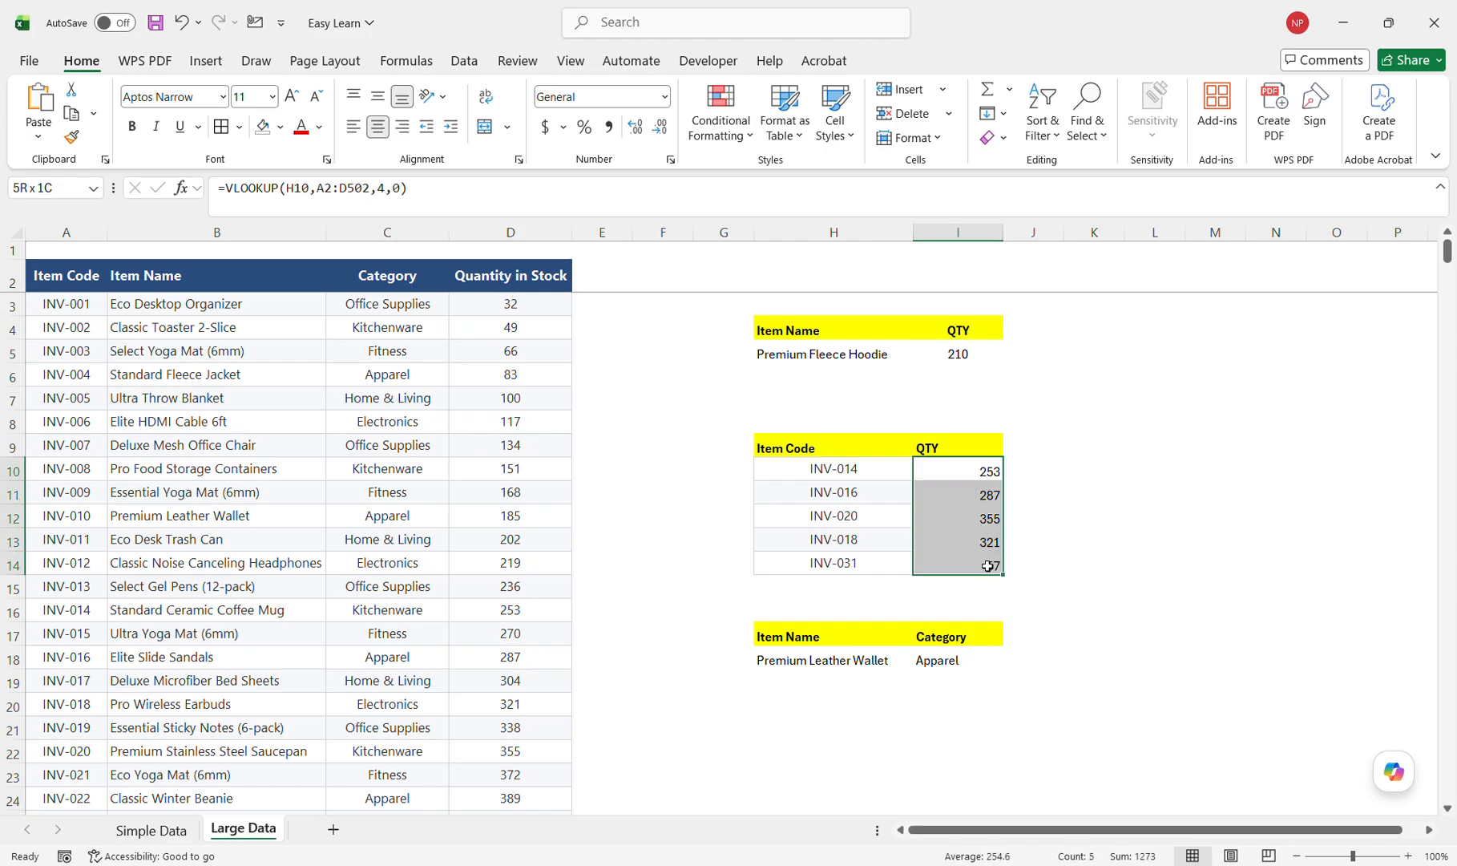
pyautogui.click(970, 360)
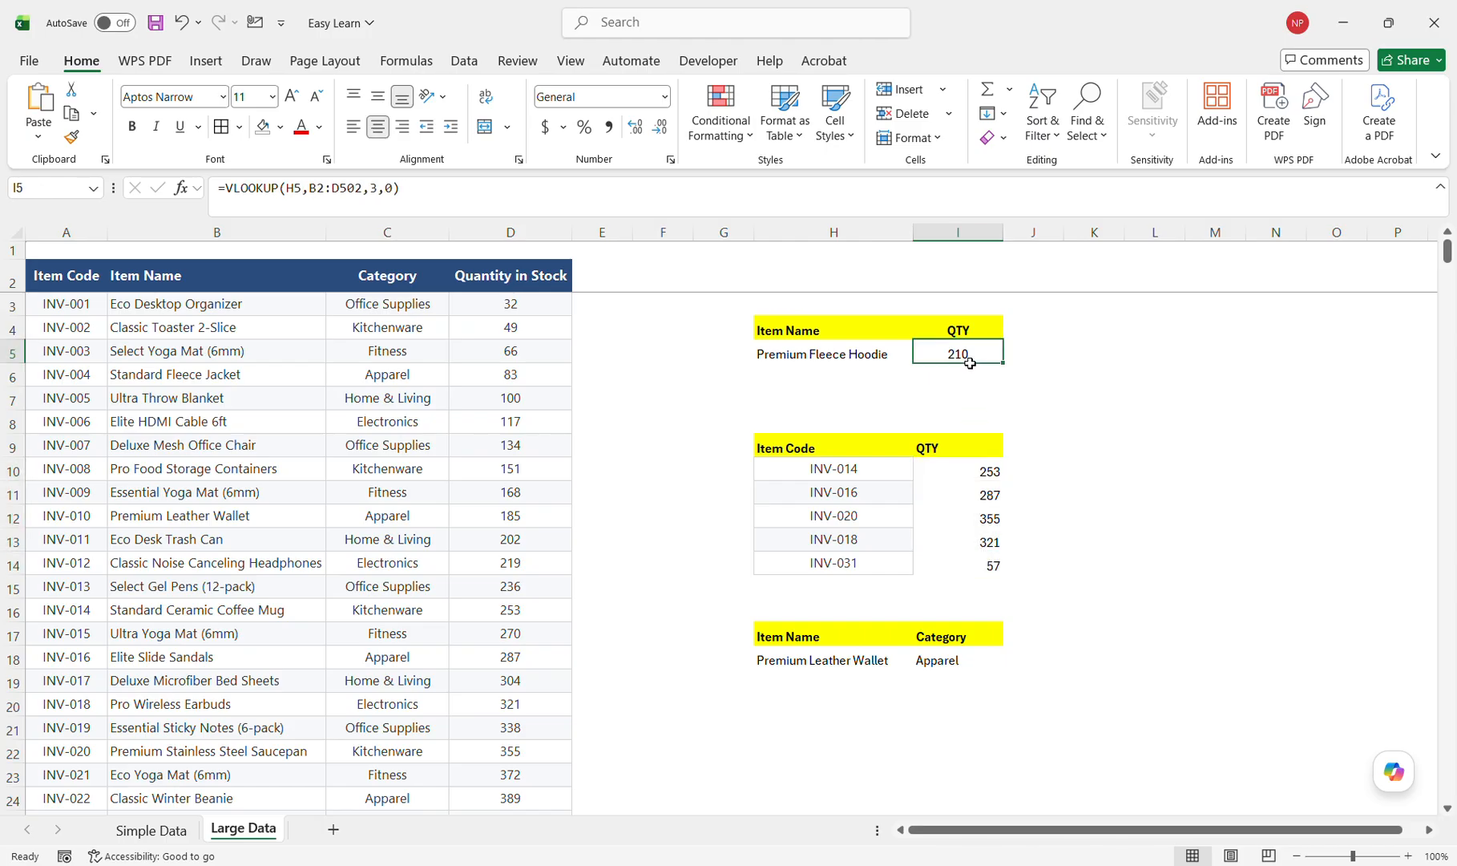
pyautogui.click(954, 661)
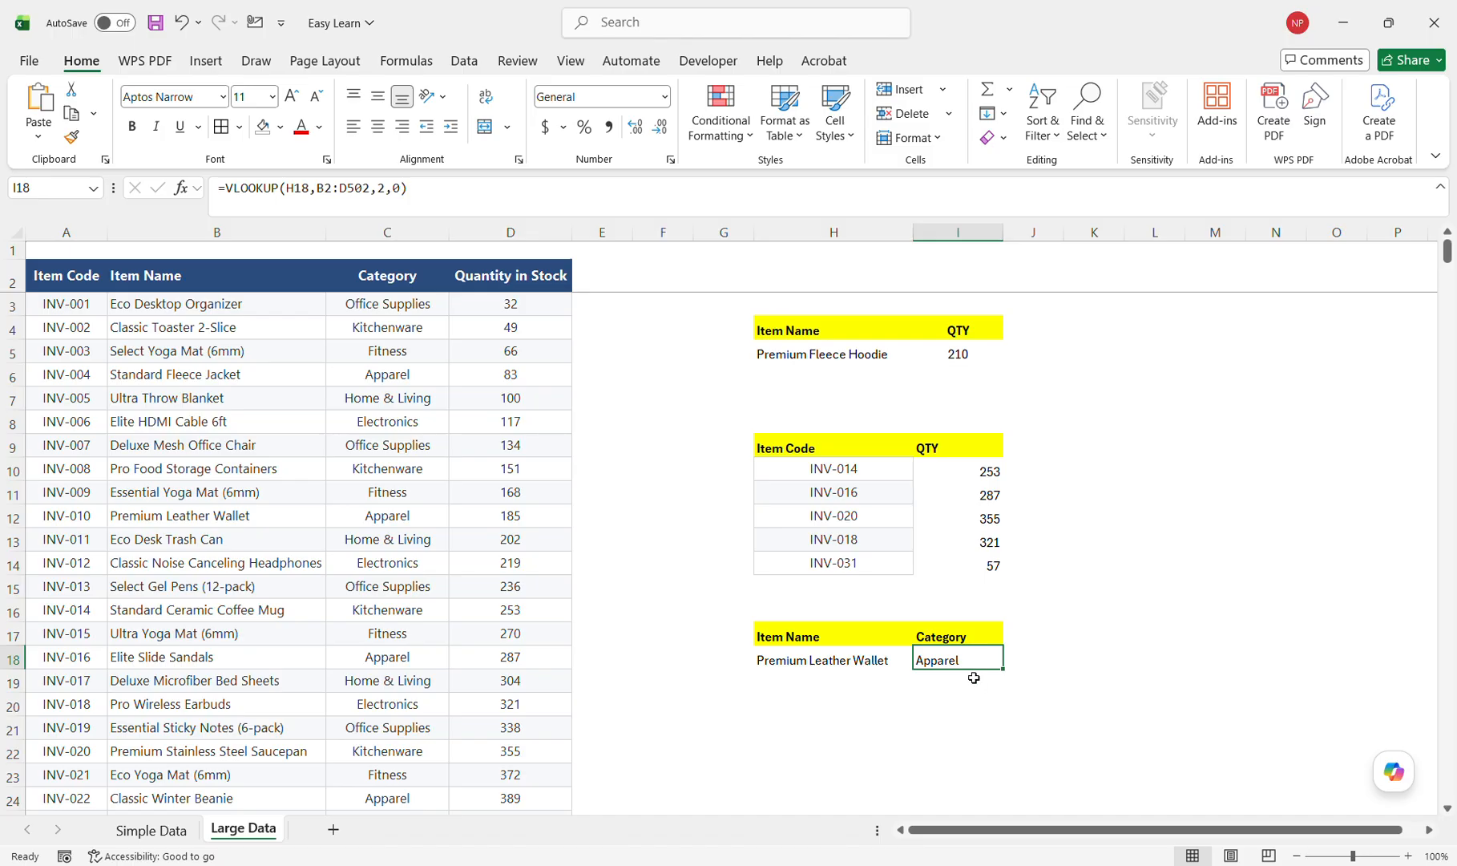
# - Clear the category formula in I18 and the item name in H18
pyautogui.press('BackSpace')
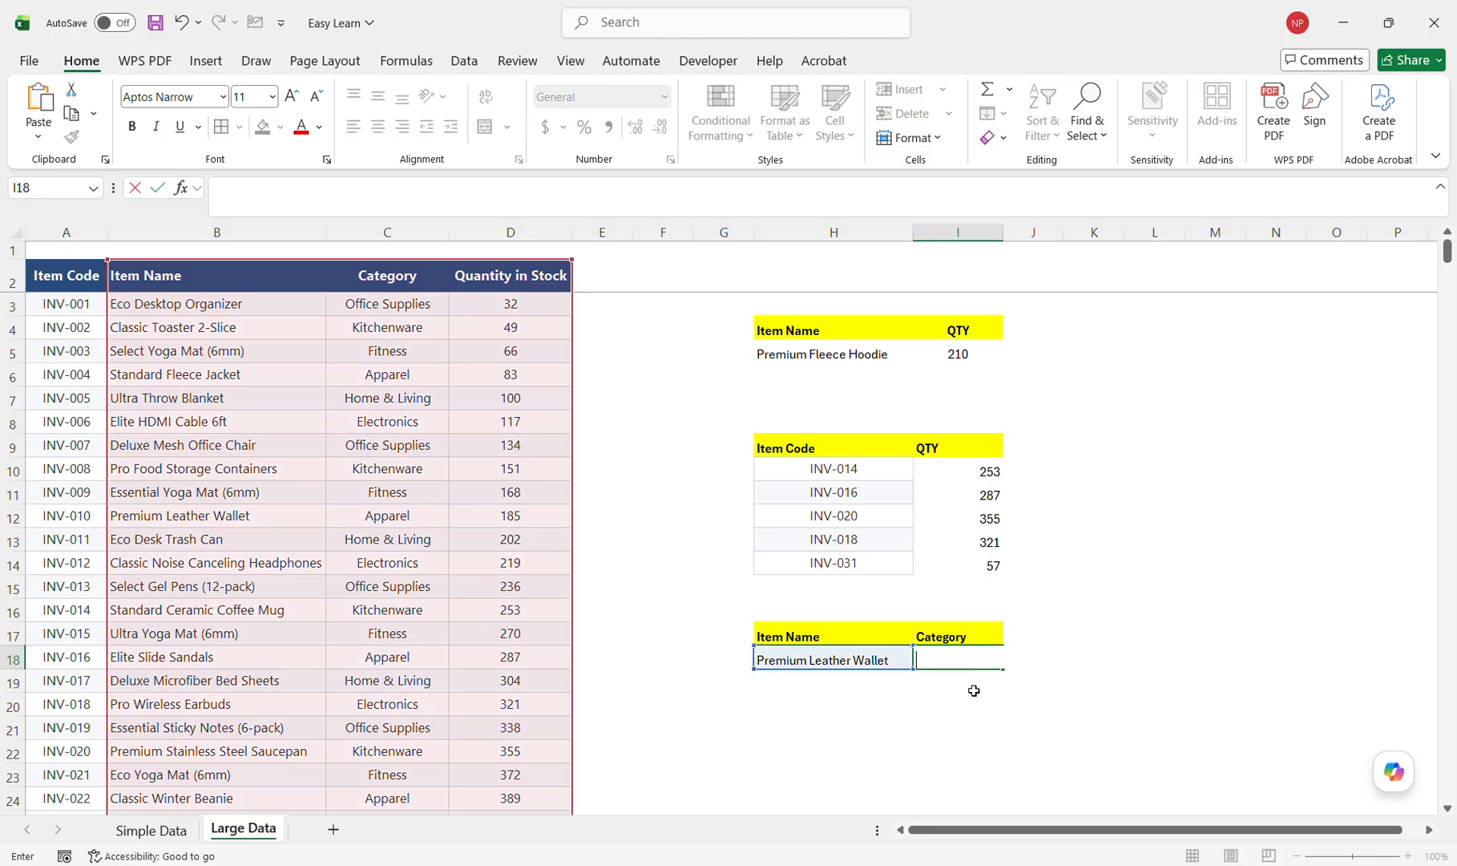
pyautogui.click(873, 664)
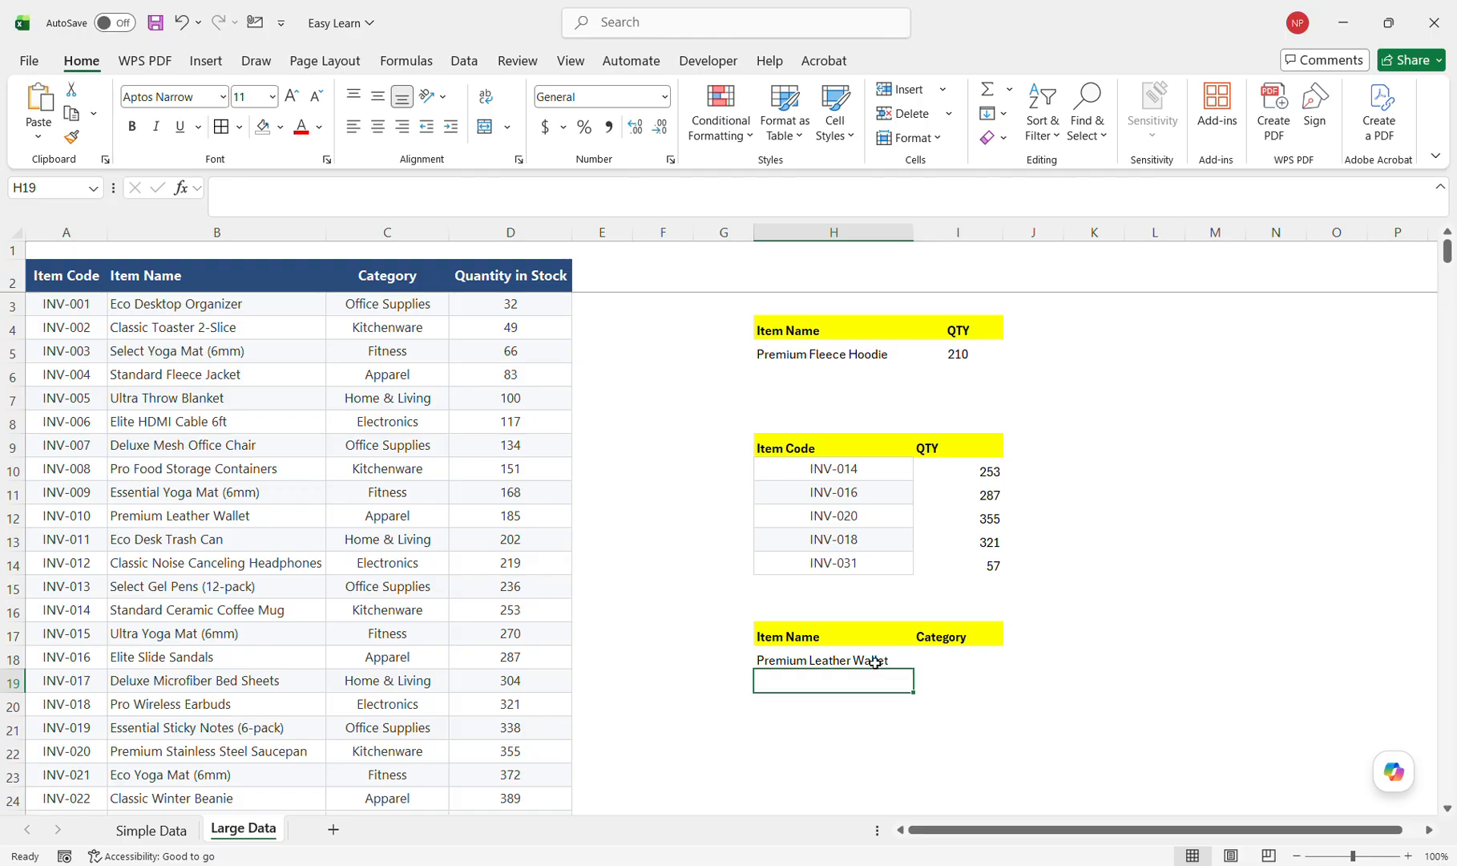
pyautogui.press('Delete')
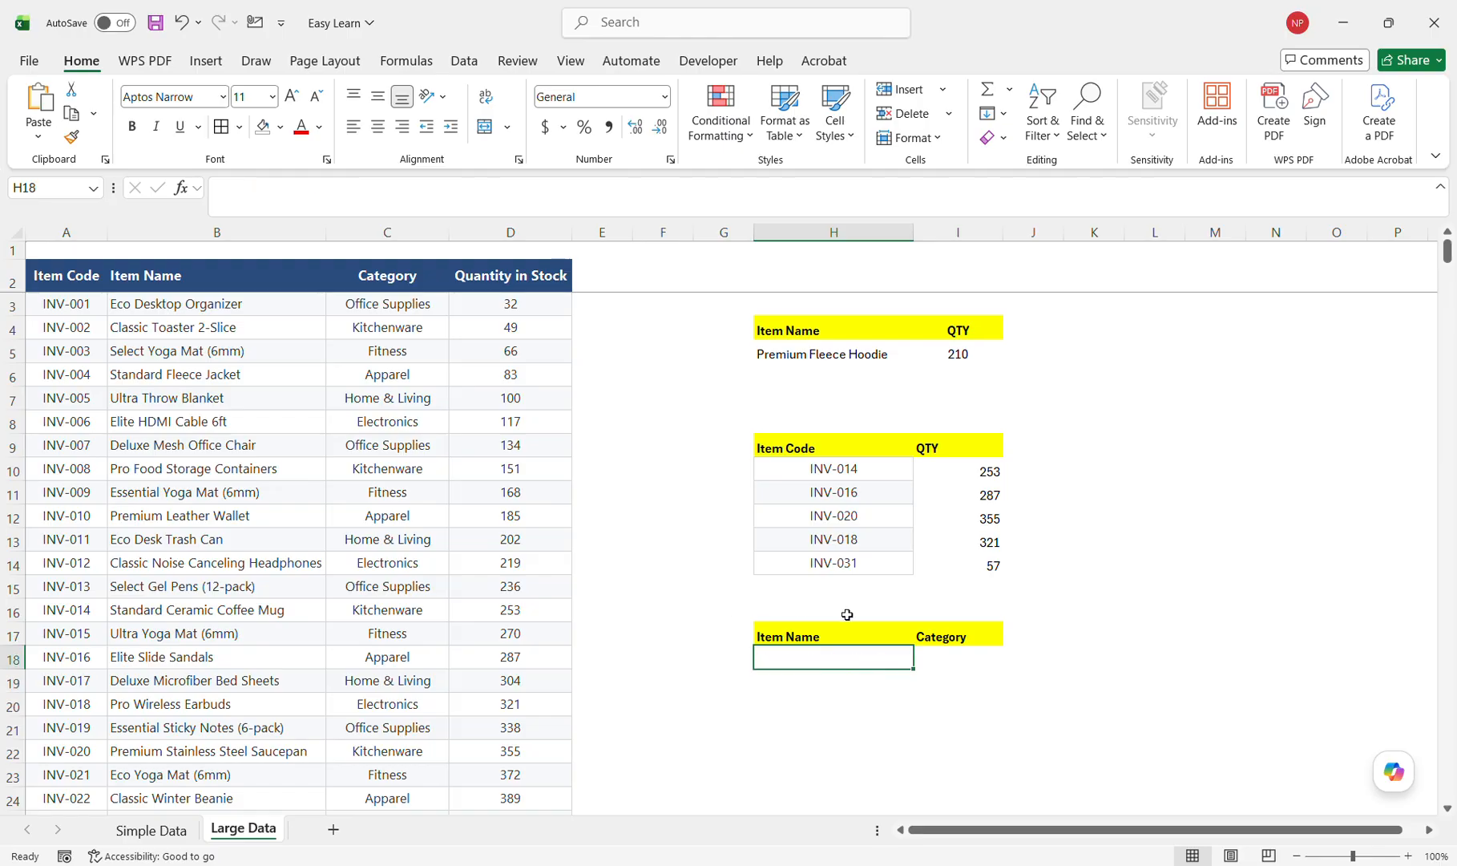
# - Enter =VLOOKUP(H18,B2:D502,2,0) in I18 to look up the category for the item name in H18
pyautogui.click(944, 656)
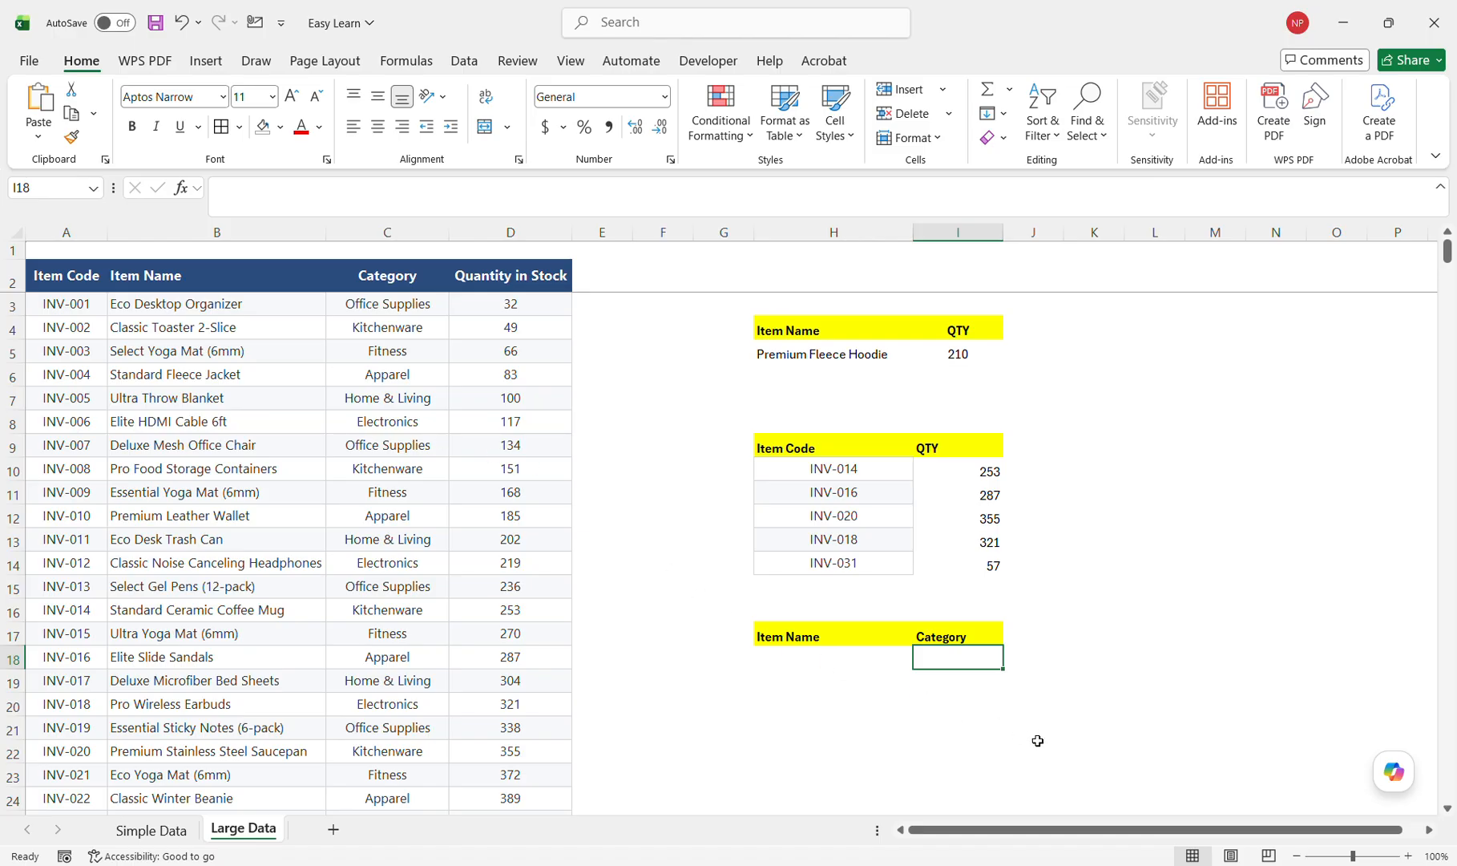
pyautogui.write('=')
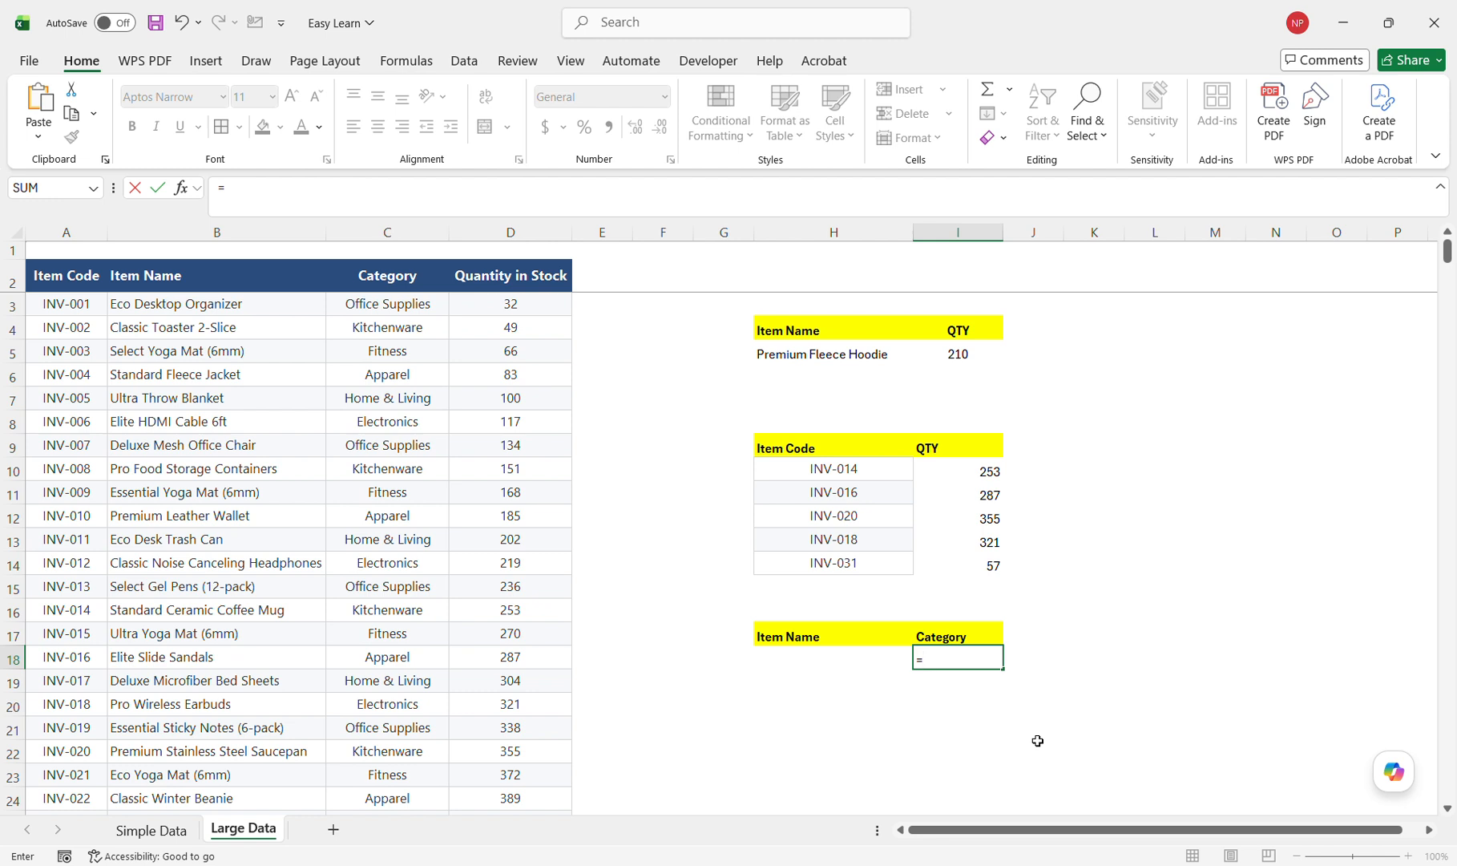
pyautogui.write('VLOOKUP(')
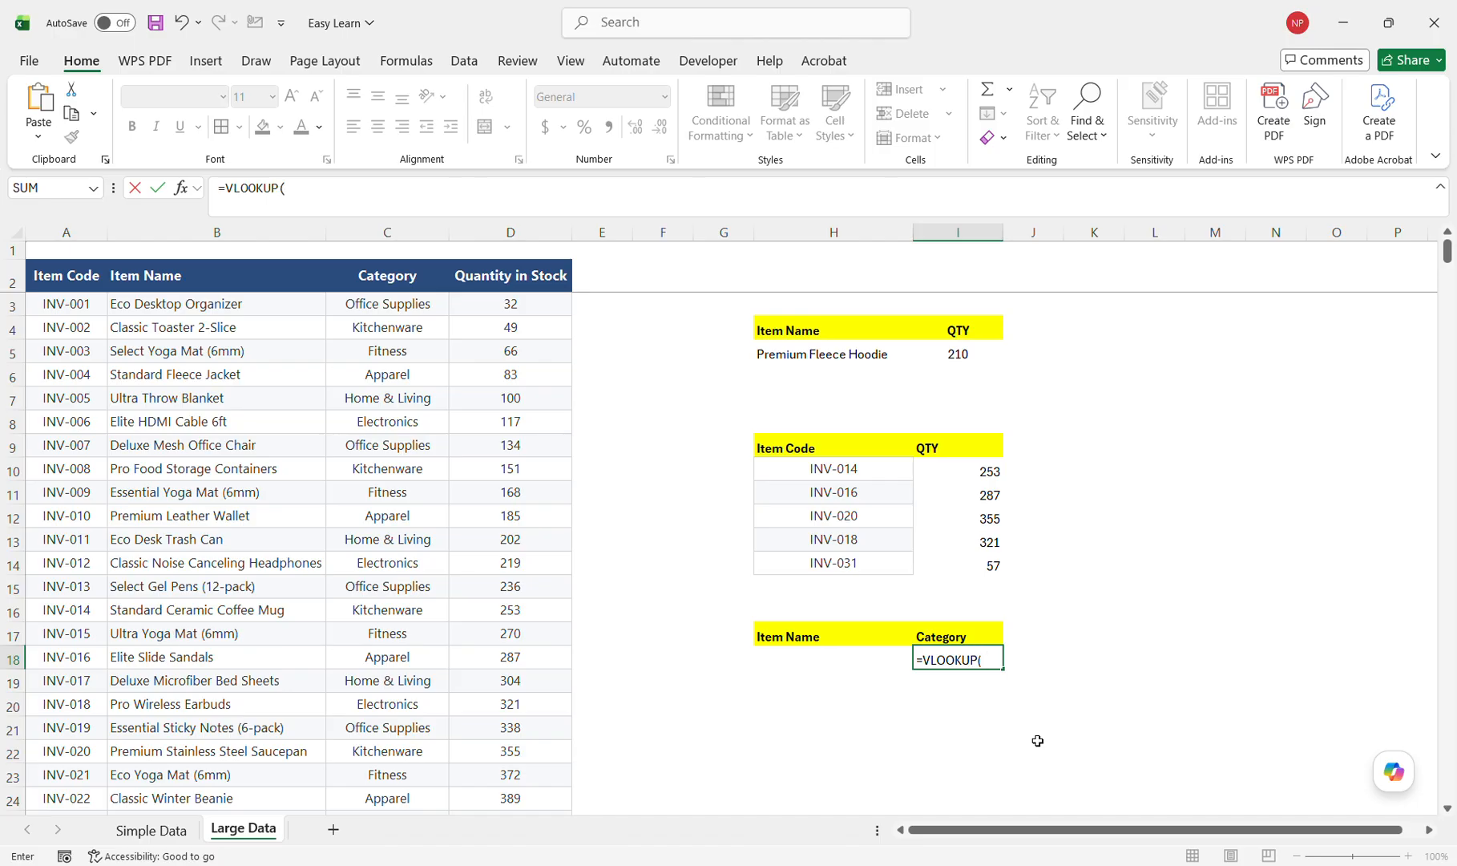
pyautogui.click(821, 662)
pyautogui.write(',')
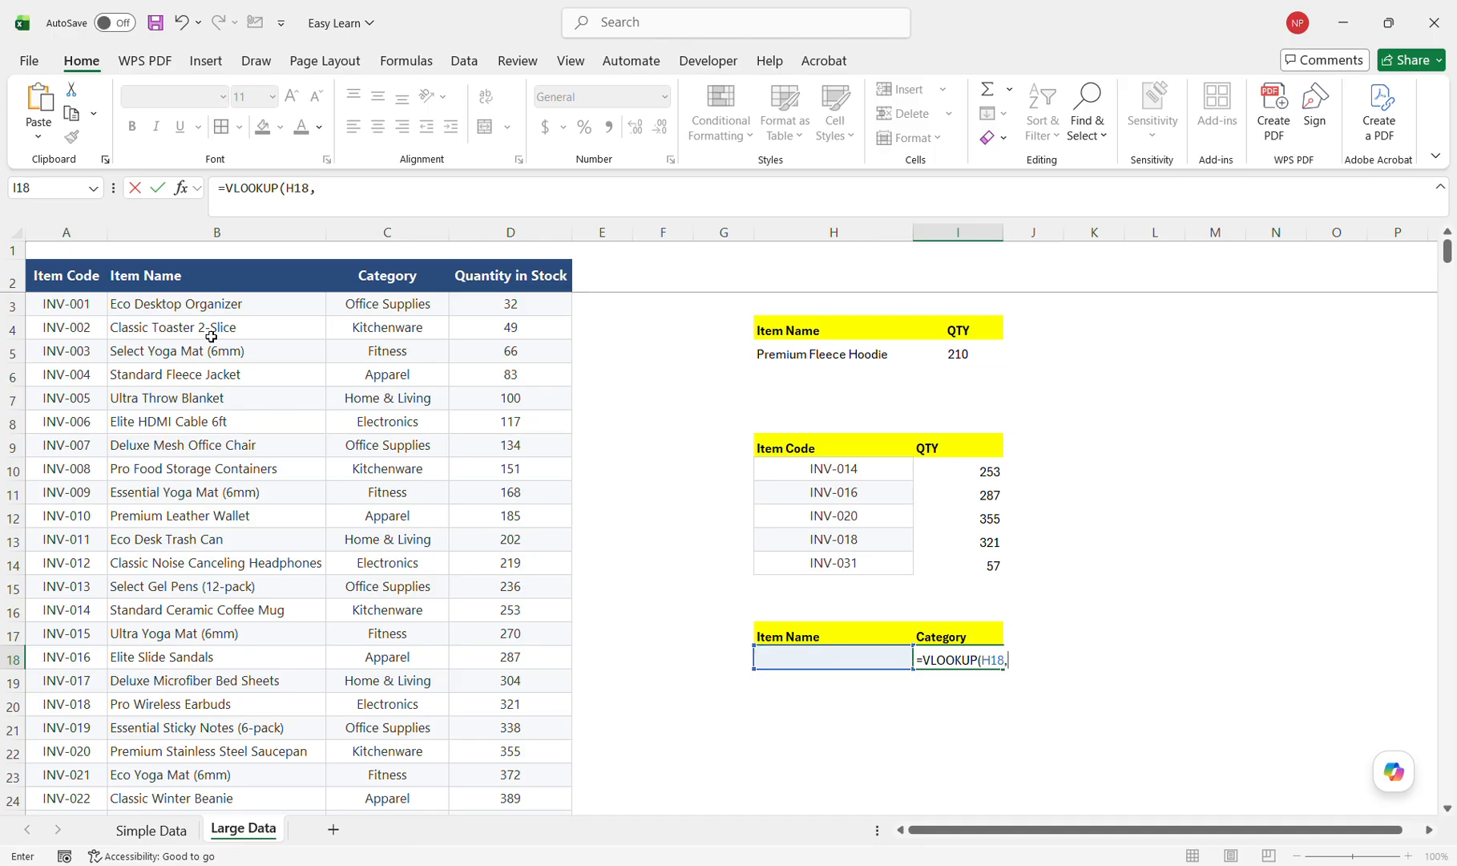
pyautogui.moveTo(185, 282); pyautogui.dragTo(555, 738)
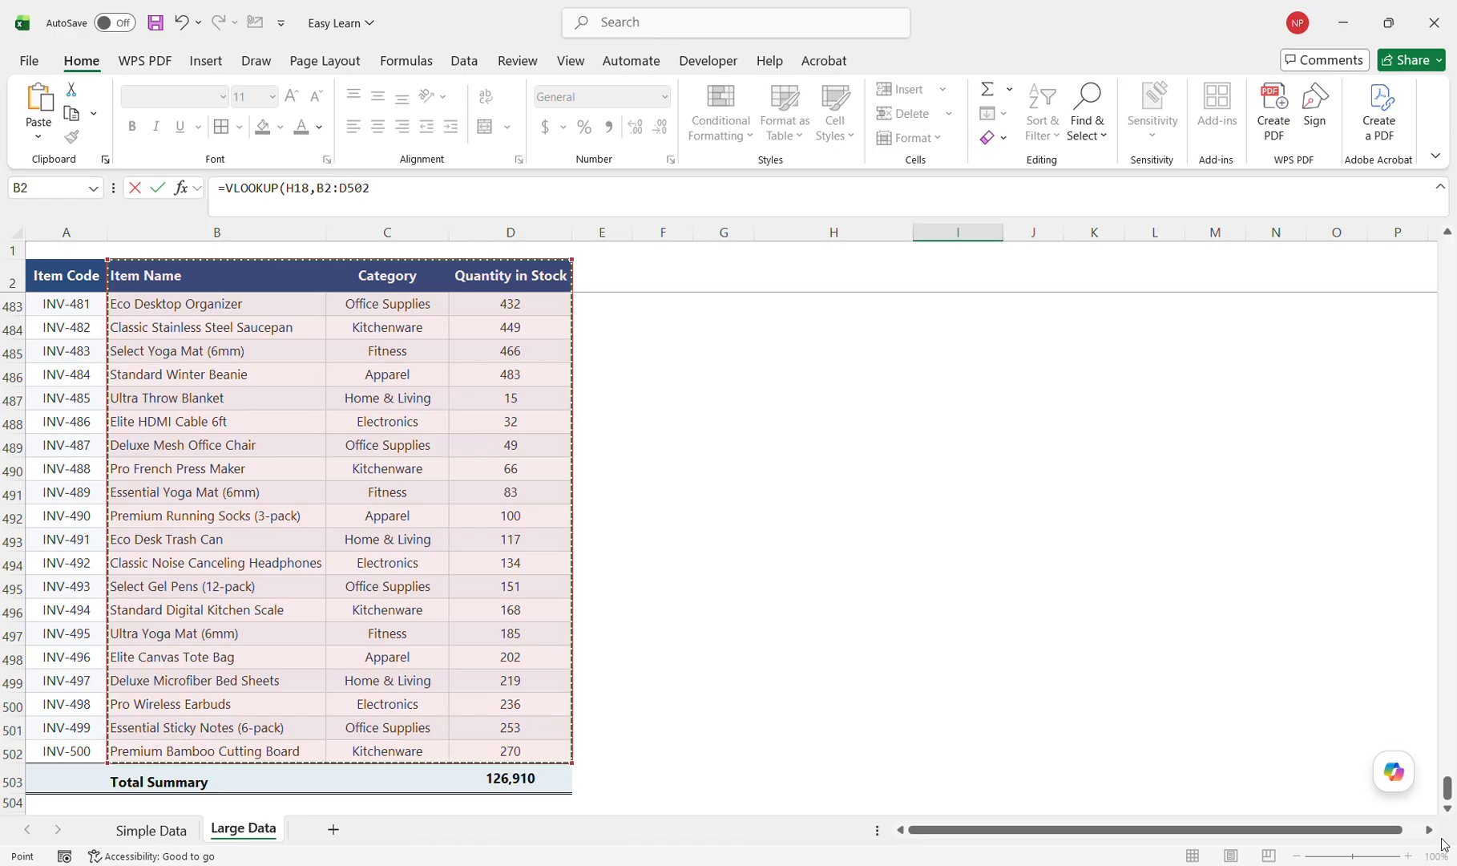
pyautogui.moveTo(1448, 788); pyautogui.dragTo(1435, 163)
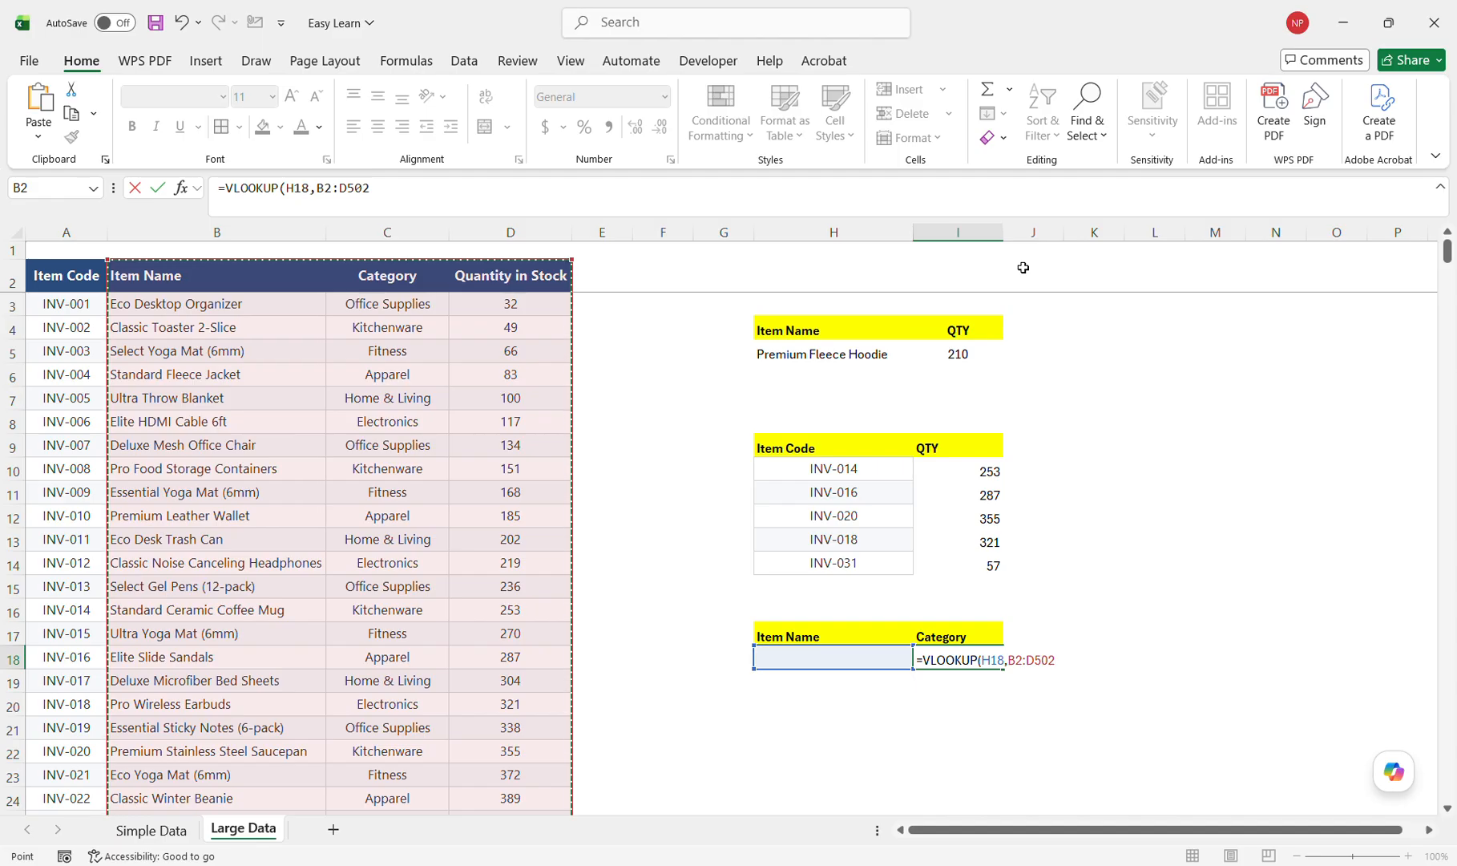
pyautogui.write(',')
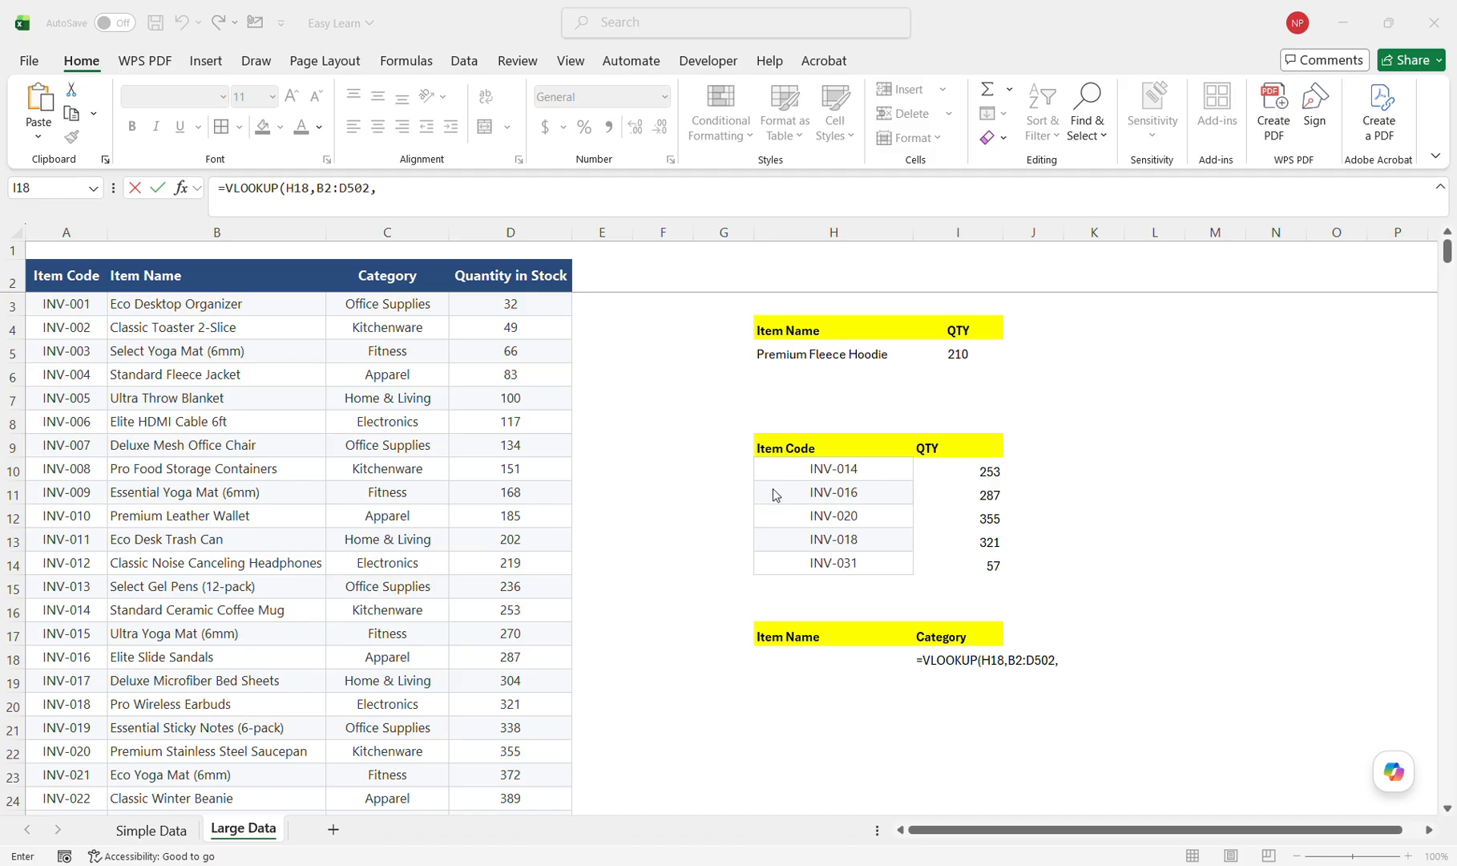
pyautogui.click(429, 197)
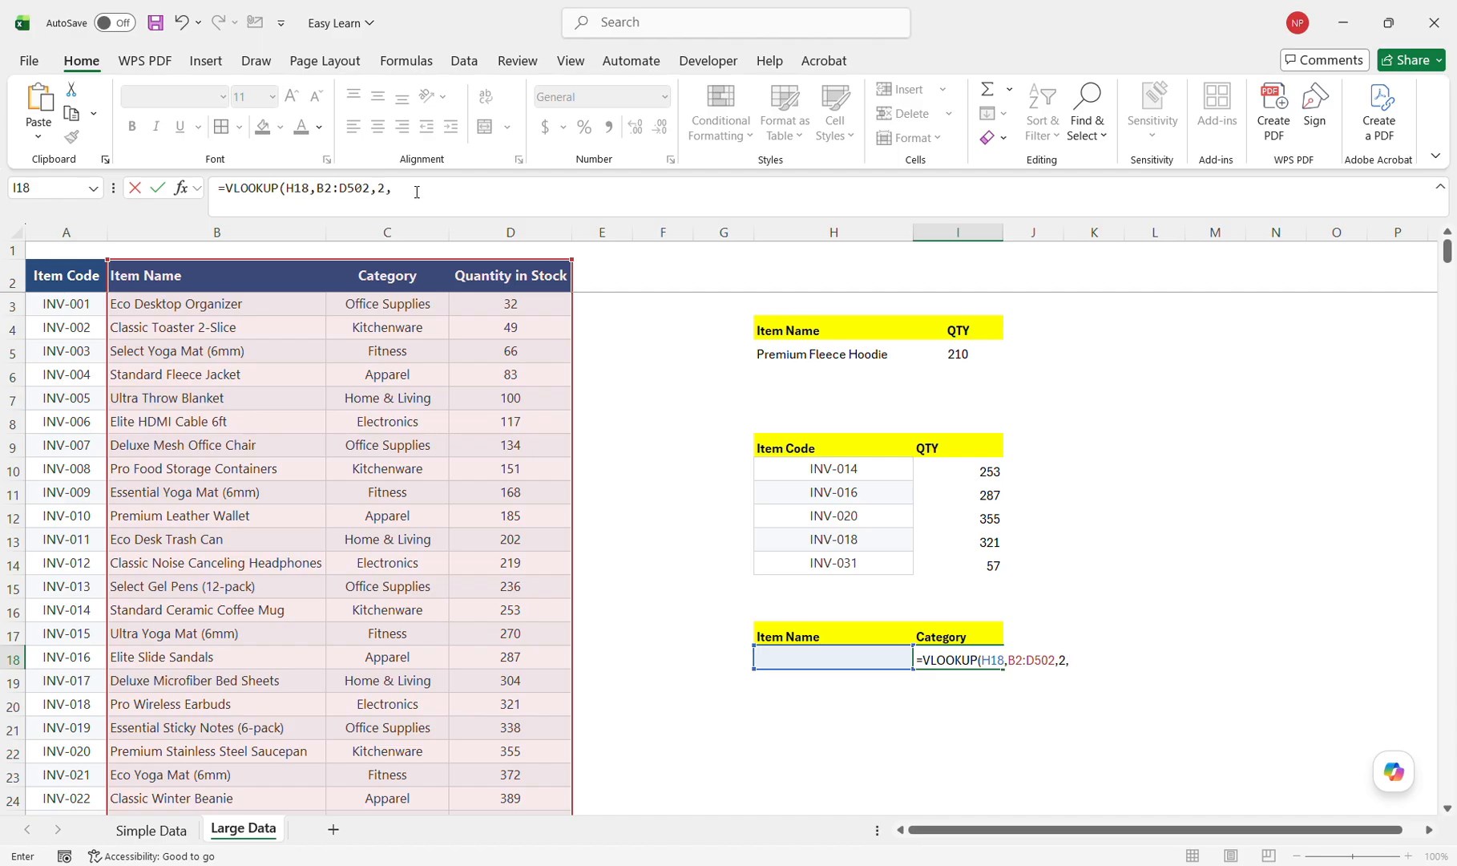
pyautogui.write('0')
pyautogui.press('Return')
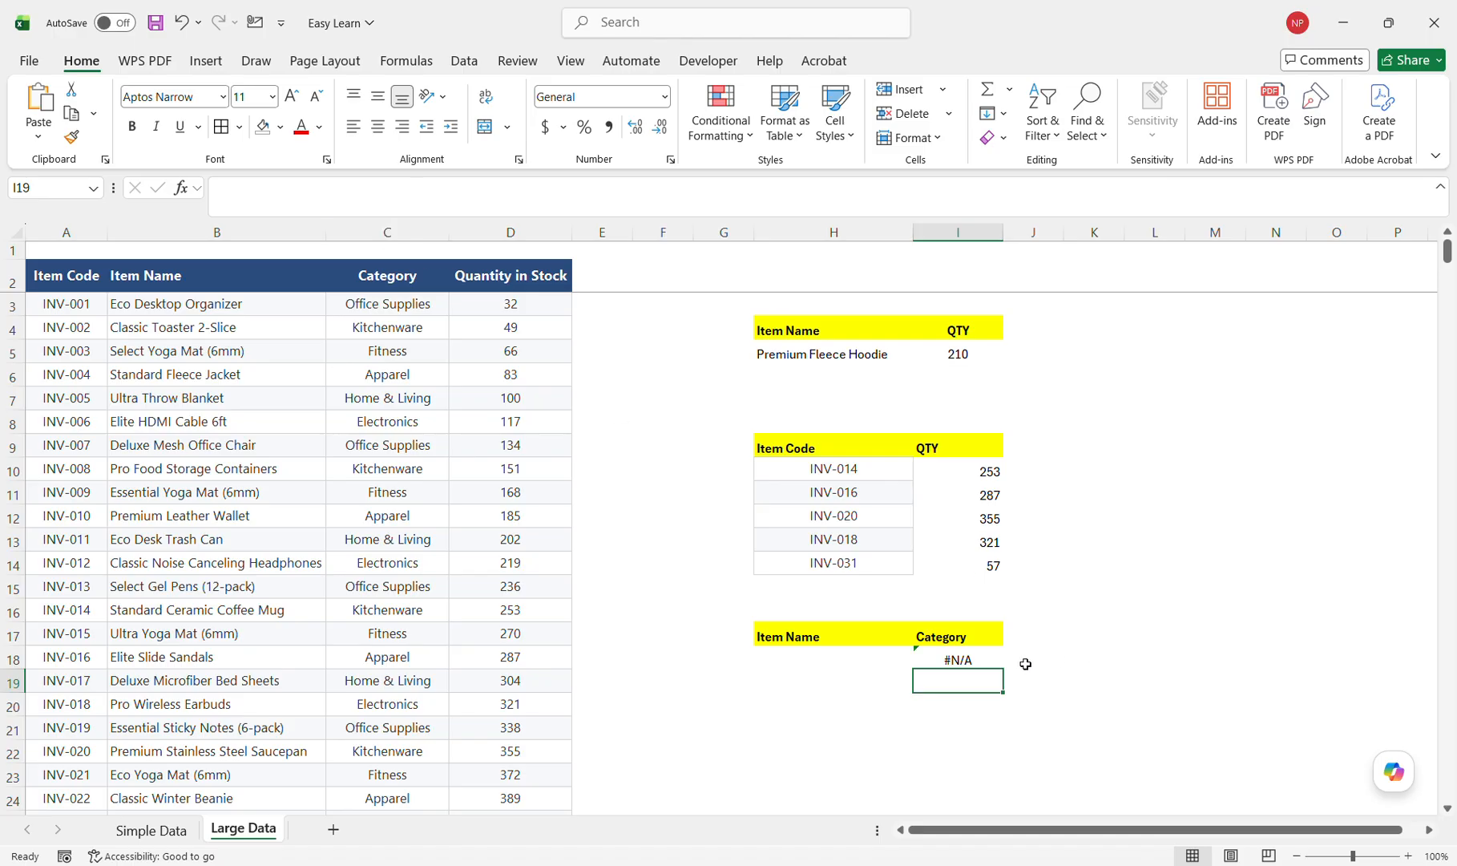
# - Copy the item name Essential Yoga Mat (6mm) from B11 into H18 and compare the returned category with row 11
pyautogui.click(977, 662)
pyautogui.click(838, 669)
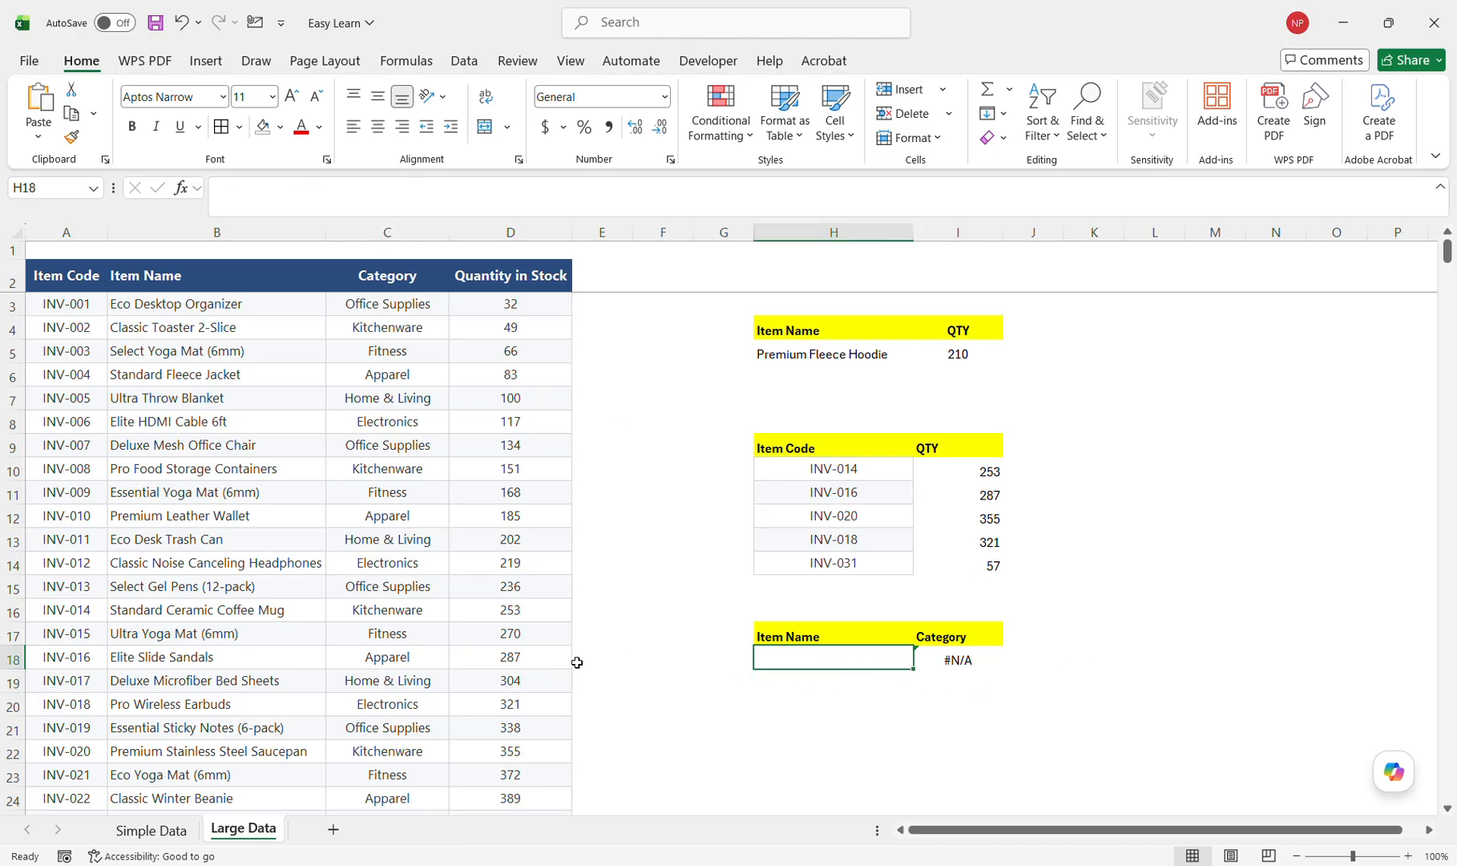
pyautogui.click(192, 500)
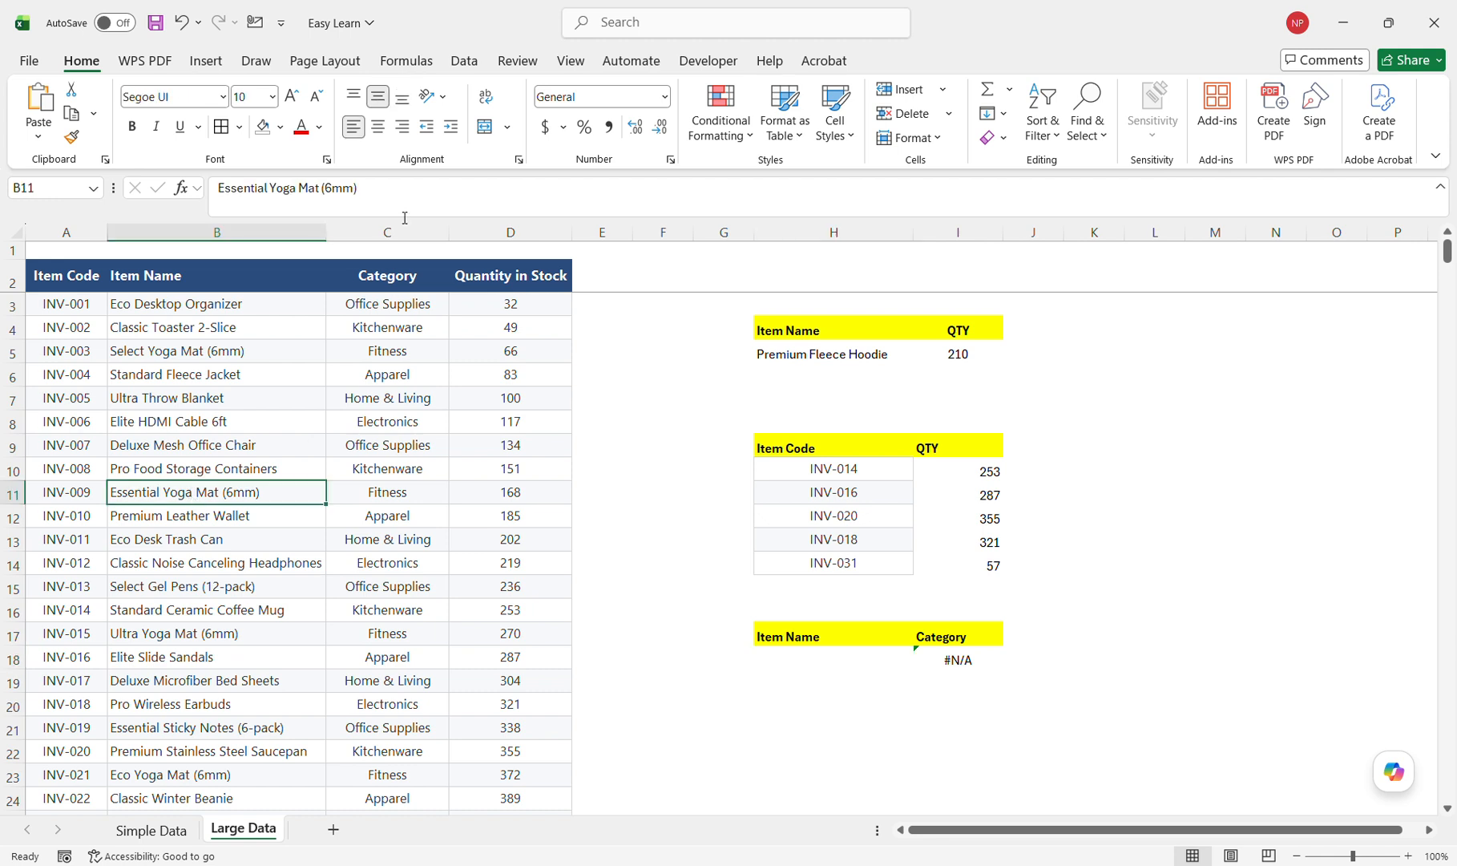
pyautogui.moveTo(404, 212); pyautogui.dragTo(229, 211)
pyautogui.hotkey('ctrl', 'c')
pyautogui.click(832, 664)
pyautogui.hotkey('ctrl', 'v')
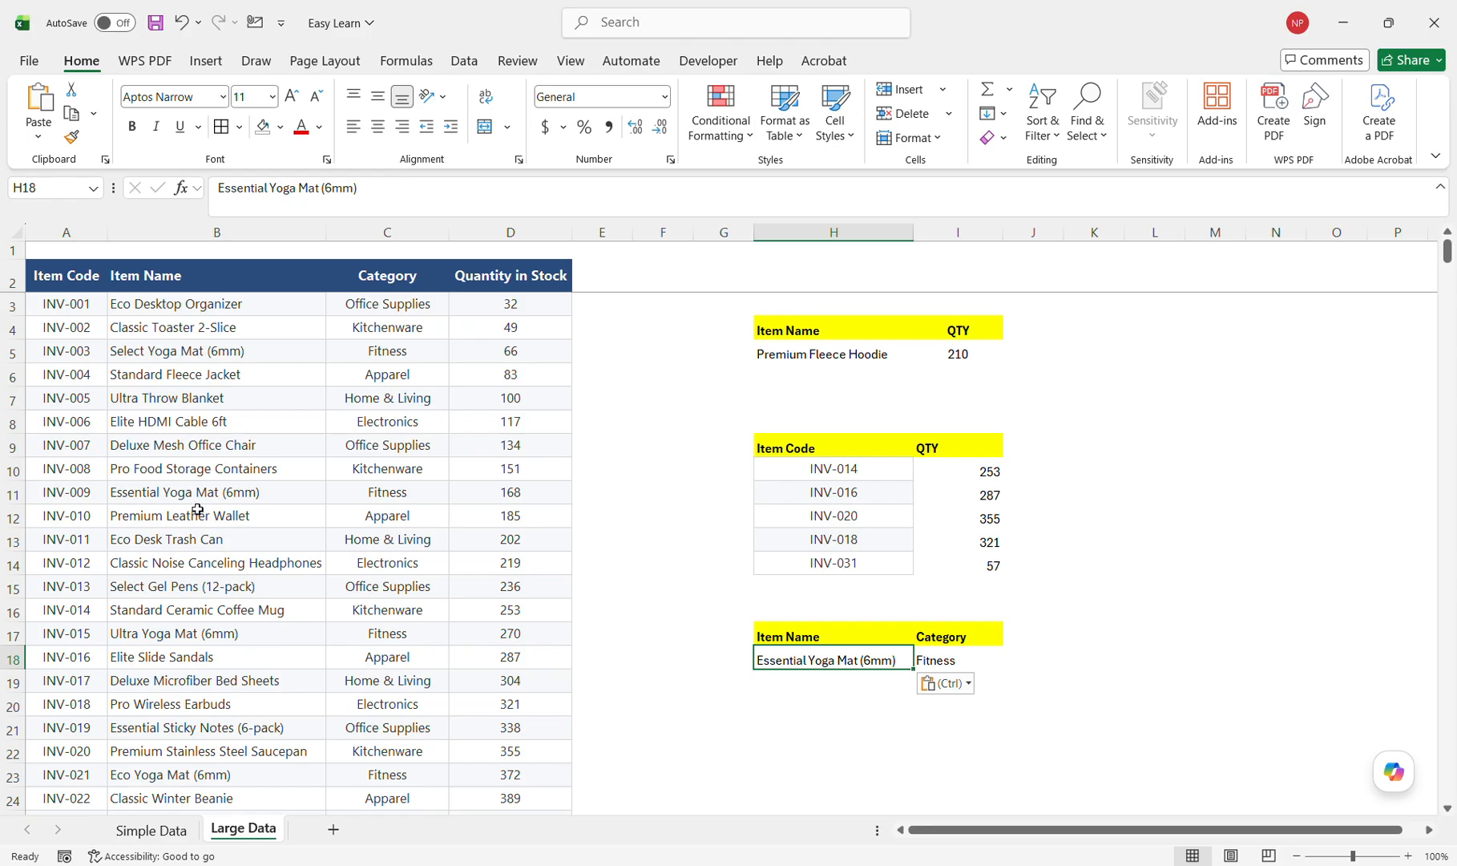
pyautogui.moveTo(186, 498); pyautogui.dragTo(385, 499)
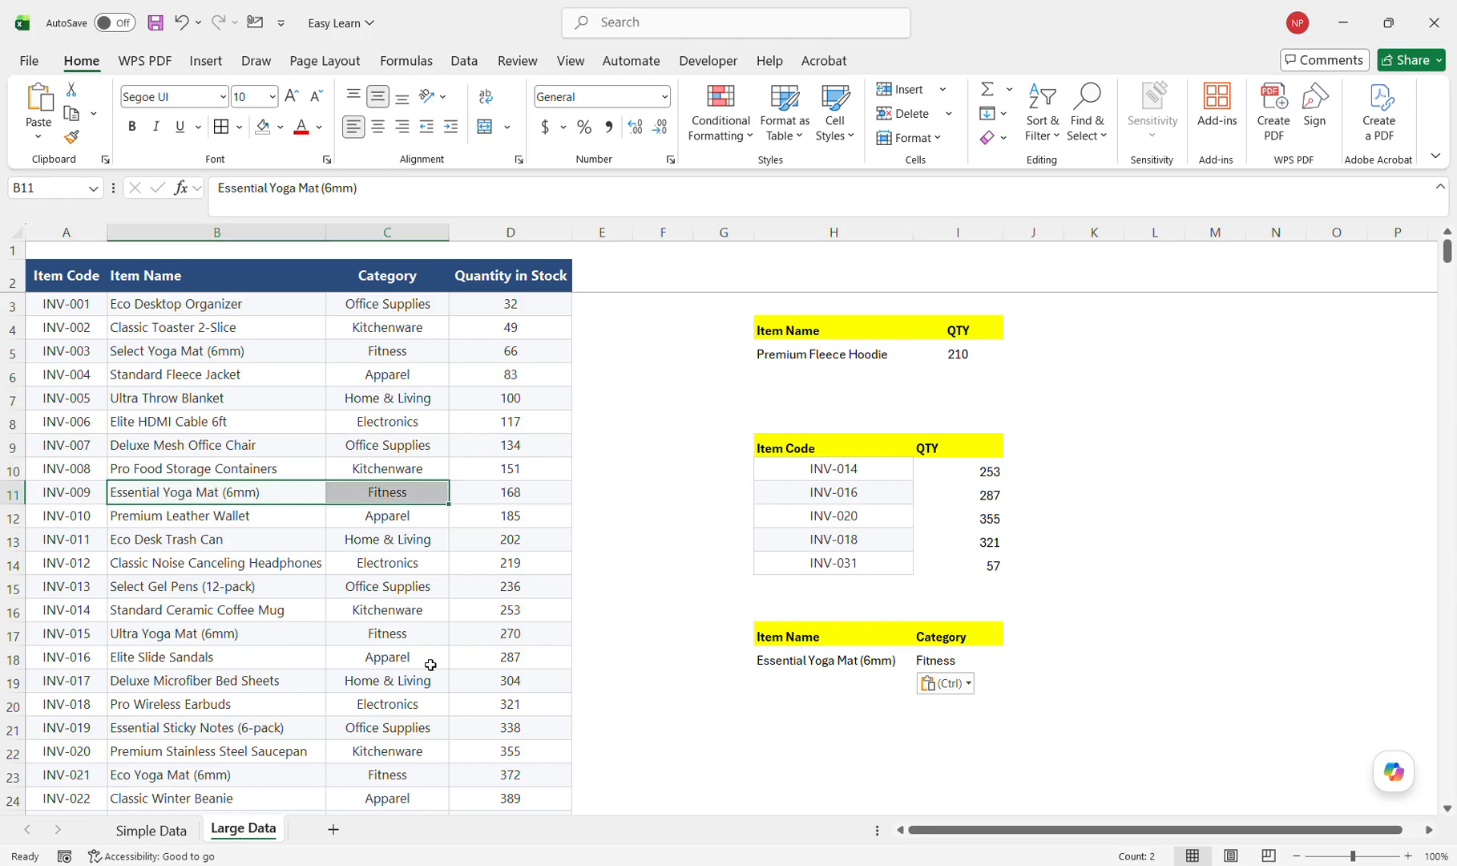
# - Replace the item name in H18 with Premium Stainless Steel Saucepan copied from B22, and check the category formula in I18
pyautogui.click(267, 757)
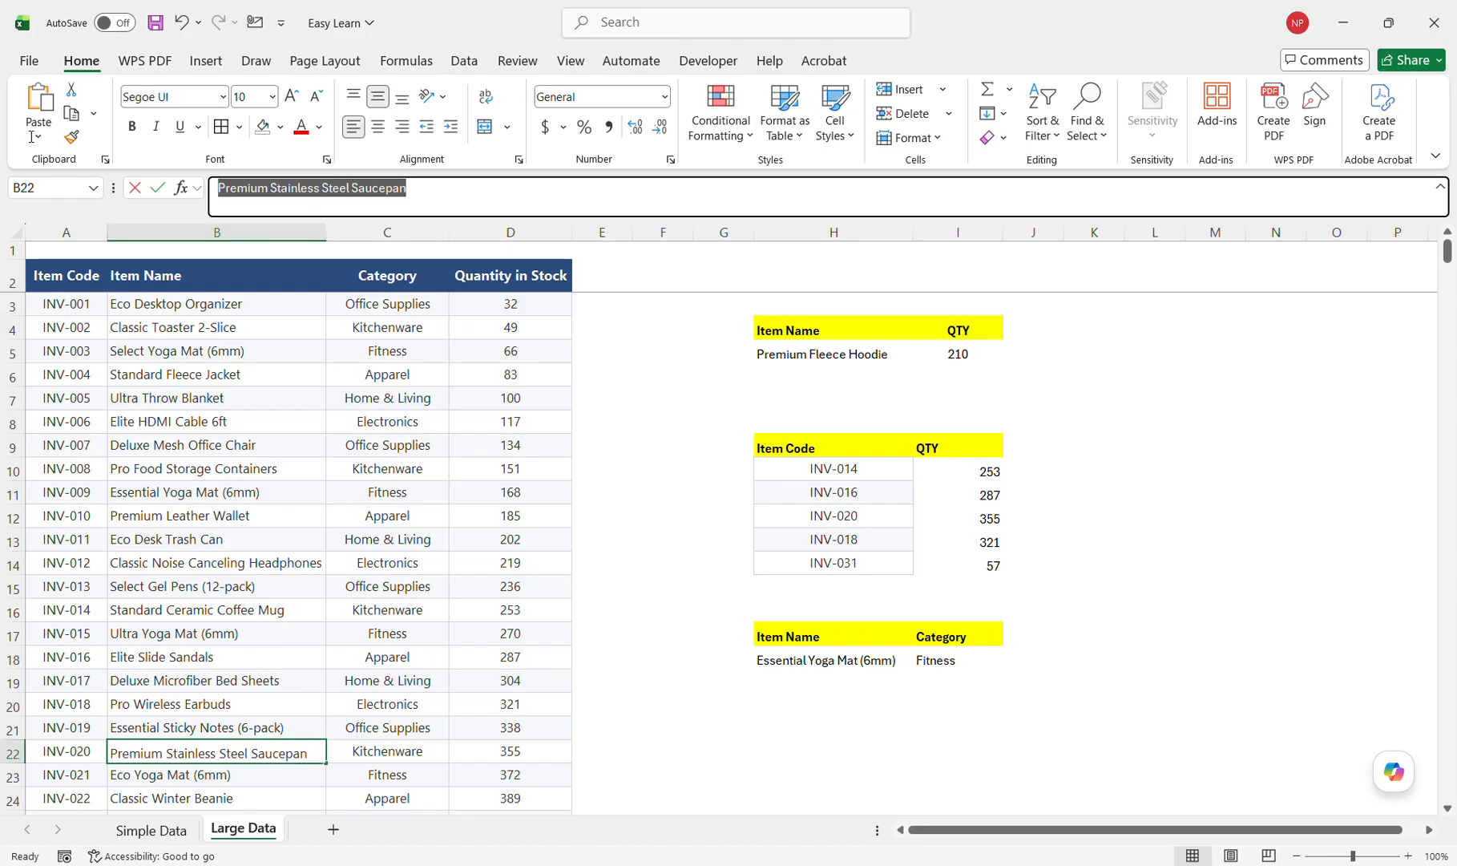
pyautogui.moveTo(431, 201); pyautogui.dragTo(216, 193)
pyautogui.hotkey('ctrl', 'c')
pyautogui.click(842, 667)
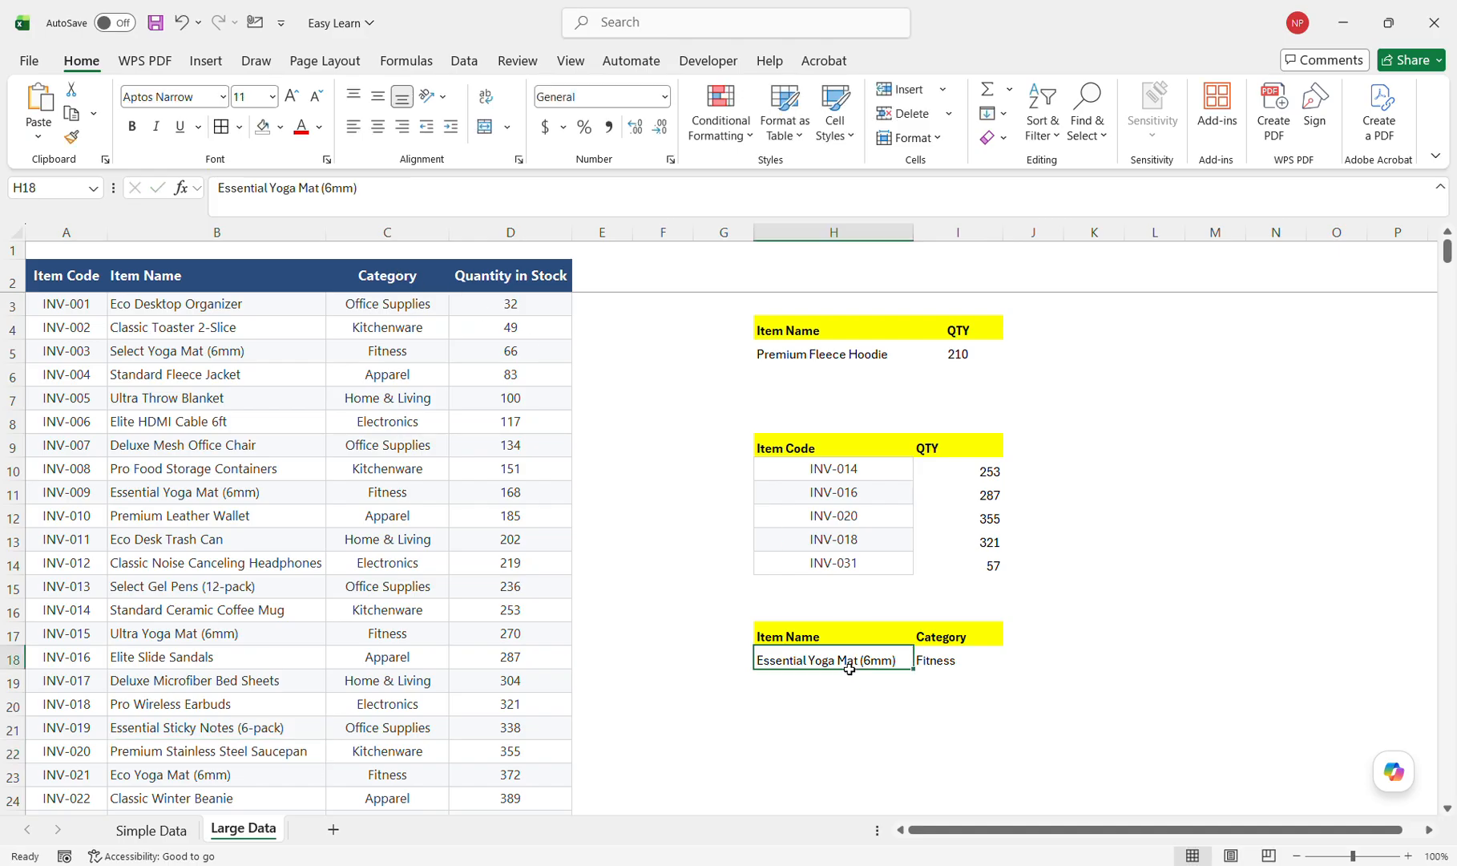
pyautogui.hotkey('ctrl', 'v')
pyautogui.click(1002, 662)
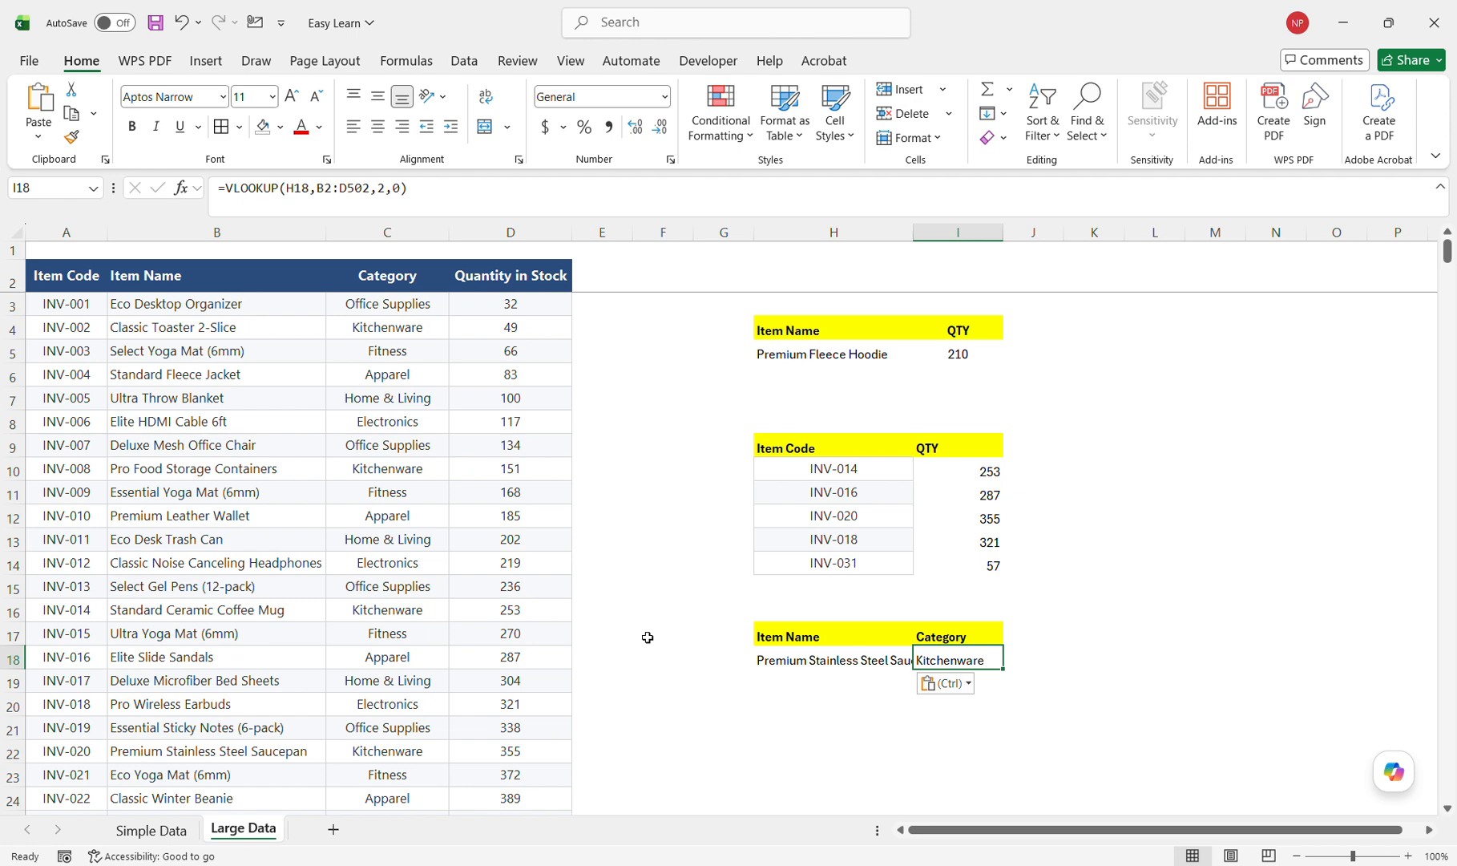
pyautogui.click(149, 830)
pyautogui.moveTo(171, 309); pyautogui.dragTo(561, 529)
pyautogui.click(482, 600)
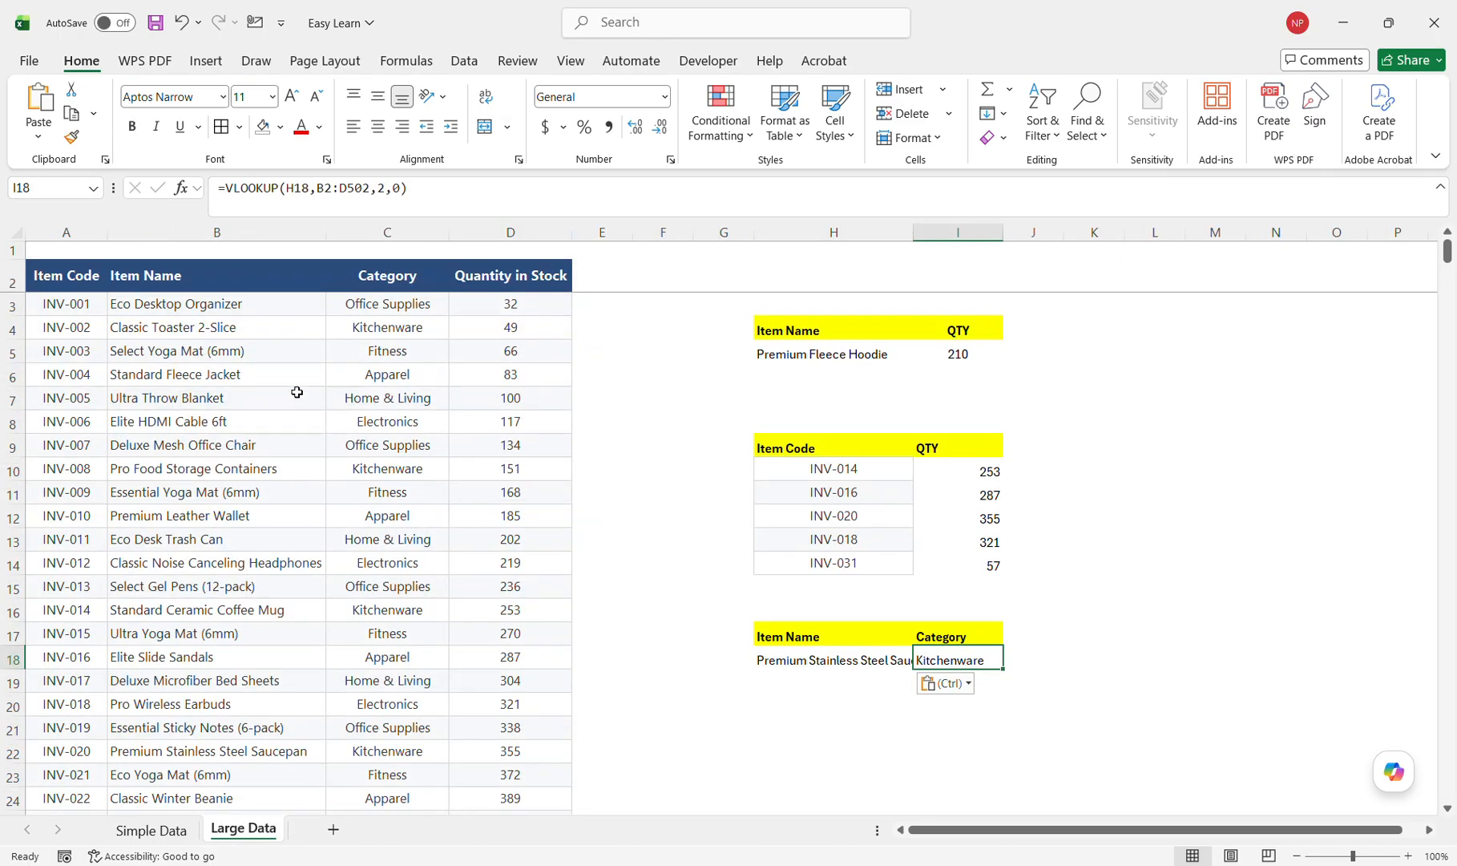